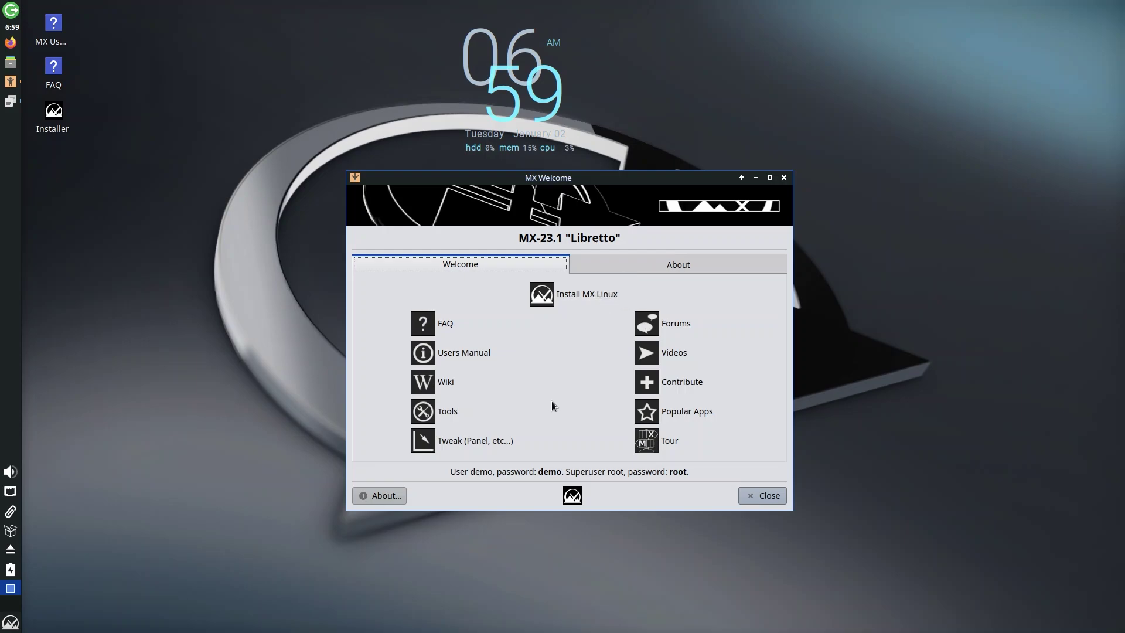
{"action": "left_click", "coordinate": [679, 266]}
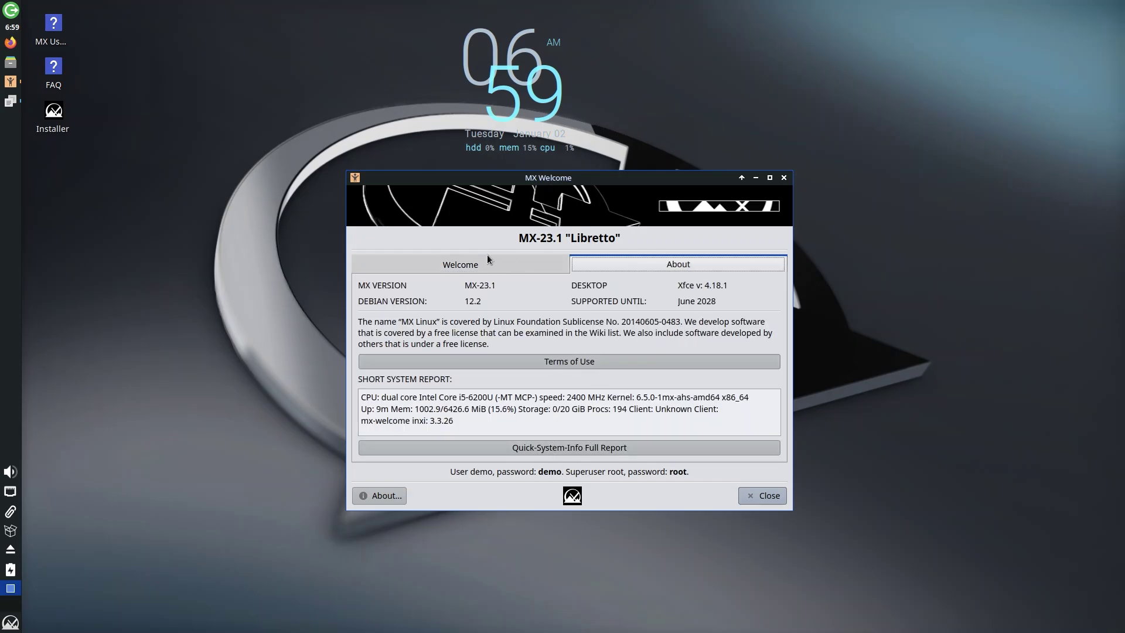
{"action": "left_click", "coordinate": [473, 260]}
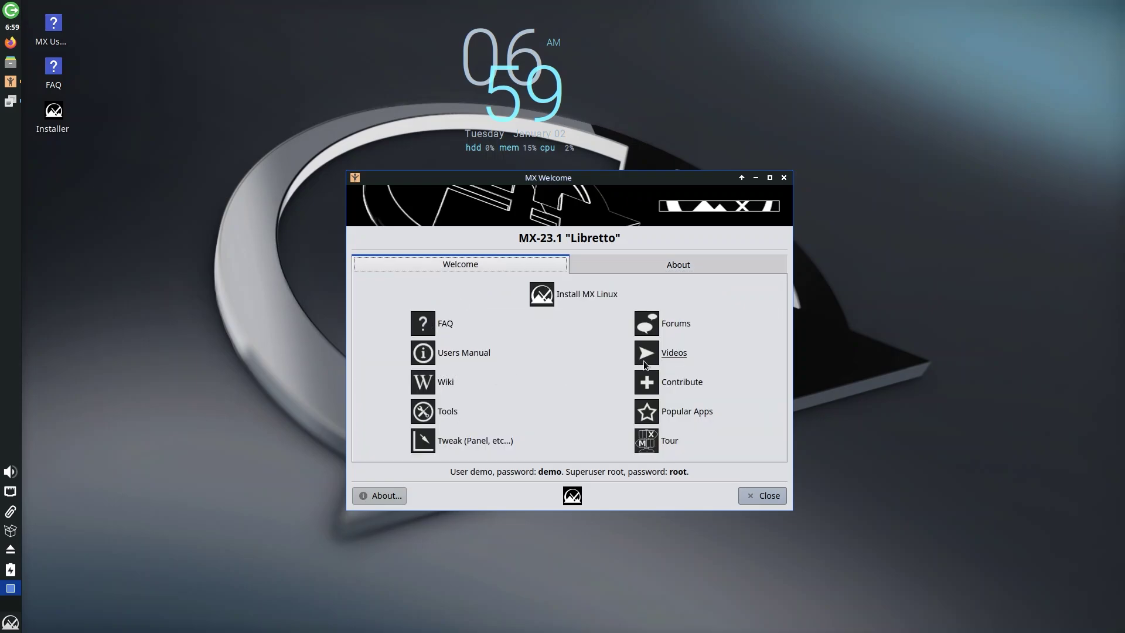
- Launch MX Tour from MX Welcome, move the tour window aside, and minimize MX Welcome
{"action": "left_click", "coordinate": [647, 443]}
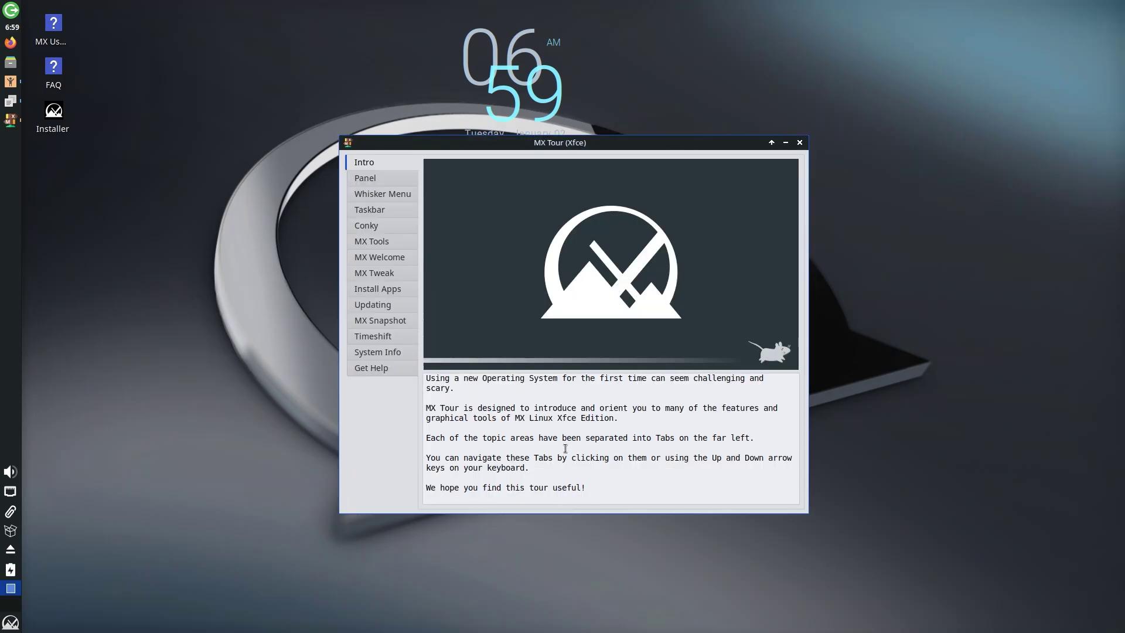
{"action": "left_click_drag", "start_coordinate": [640, 143], "coordinate": [725, 186]}
{"action": "left_click", "coordinate": [756, 179]}
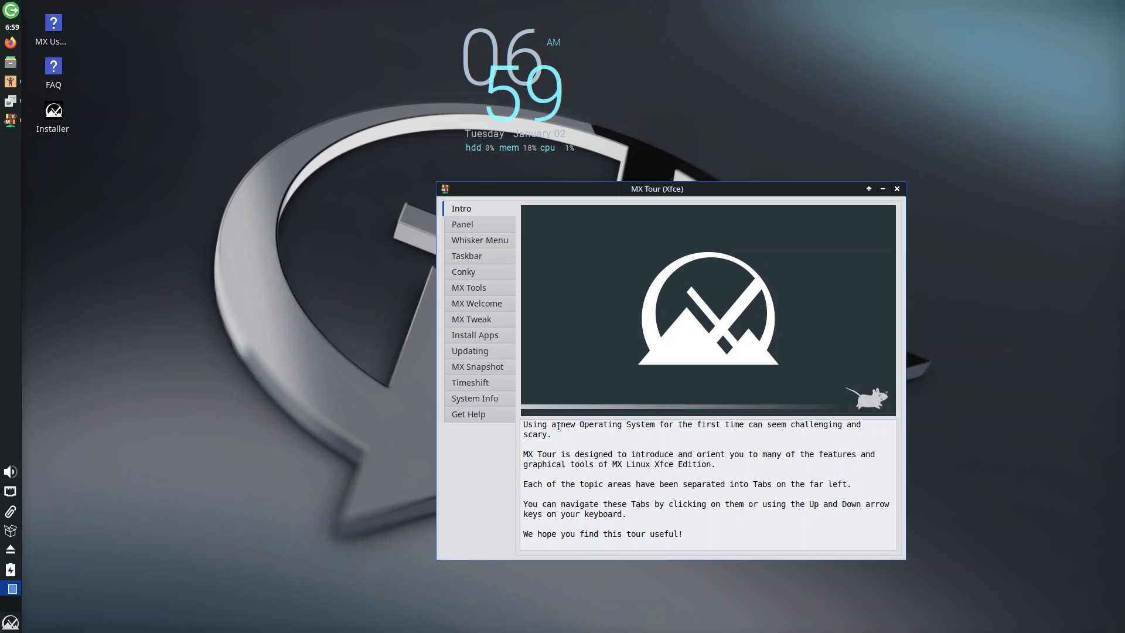
{"action": "left_click_drag", "start_coordinate": [556, 426], "coordinate": [705, 437]}
{"action": "left_click", "coordinate": [721, 437]}
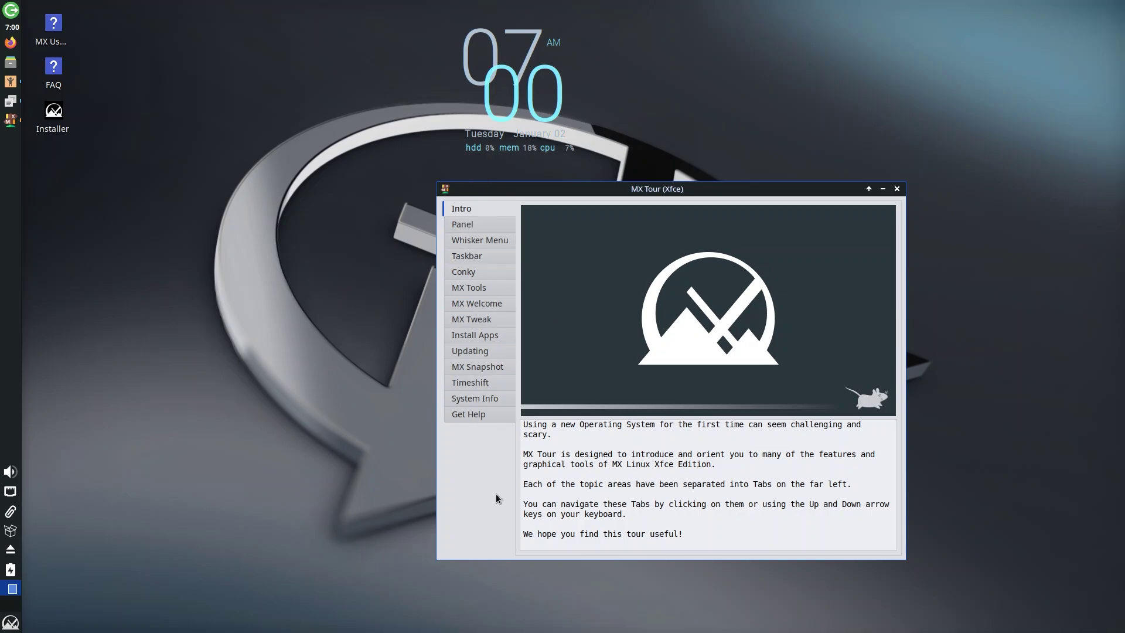
{"action": "left_click", "coordinate": [478, 229]}
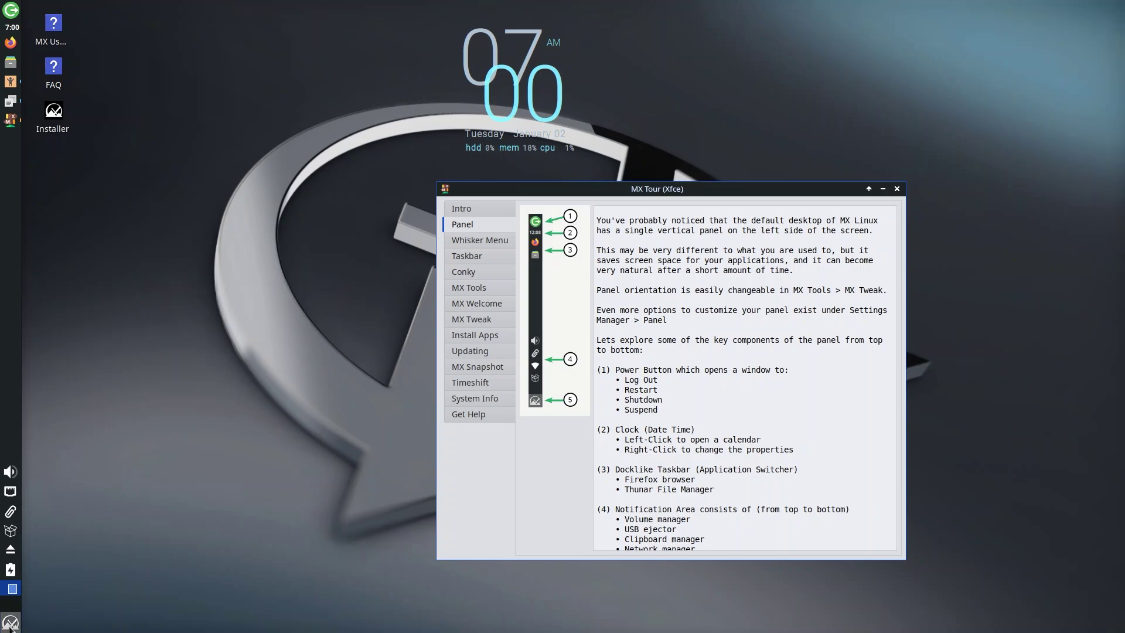
{"action": "key", "text": "super"}
{"action": "key", "text": "Escape"}
{"action": "left_click", "coordinate": [10, 569]}
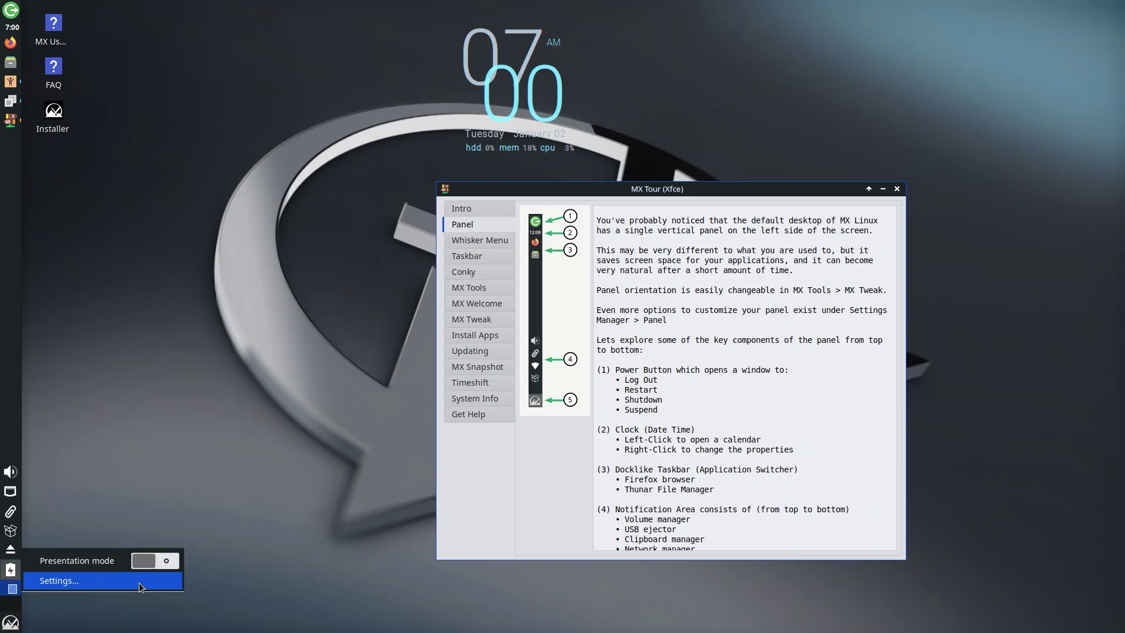
{"action": "left_click", "coordinate": [61, 583]}
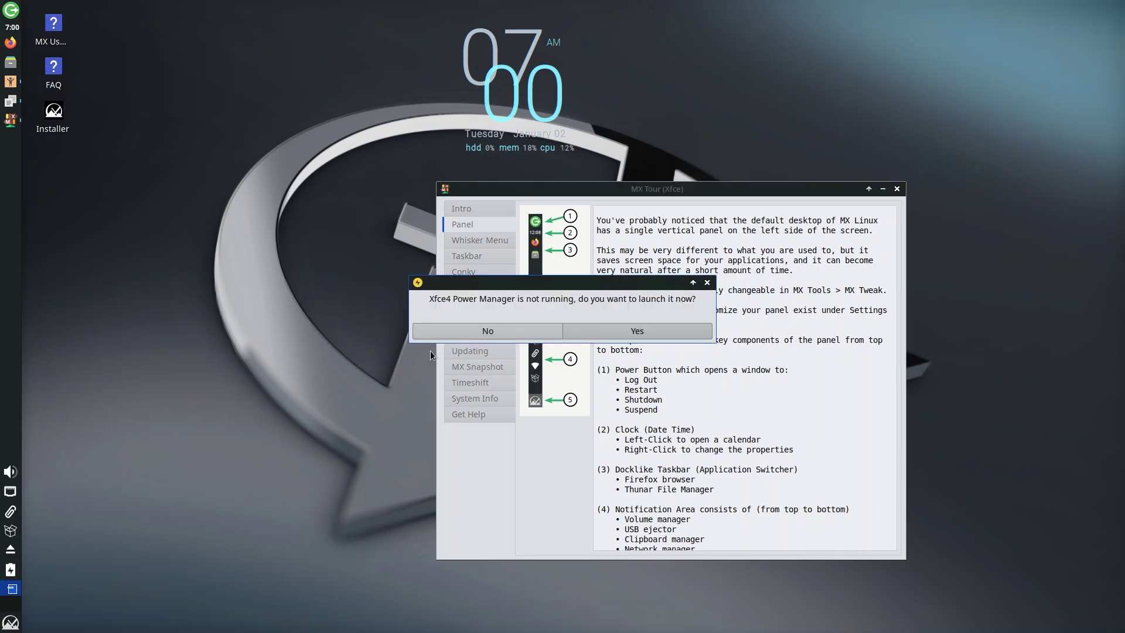
{"action": "left_click", "coordinate": [621, 332]}
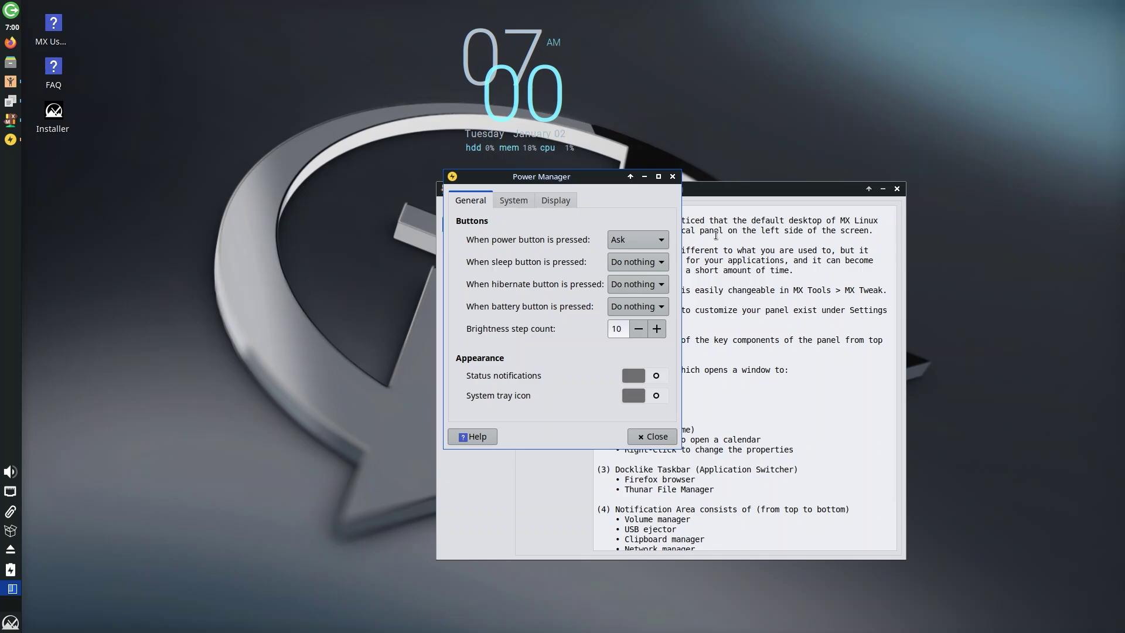
{"action": "left_click", "coordinate": [512, 205]}
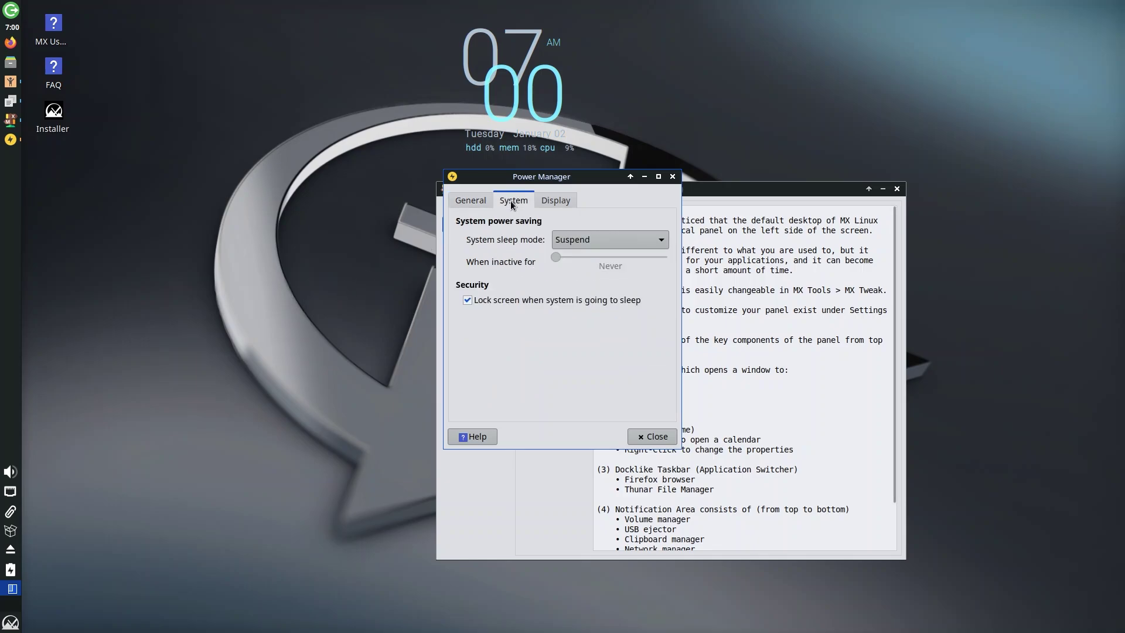
{"action": "left_click", "coordinate": [561, 203]}
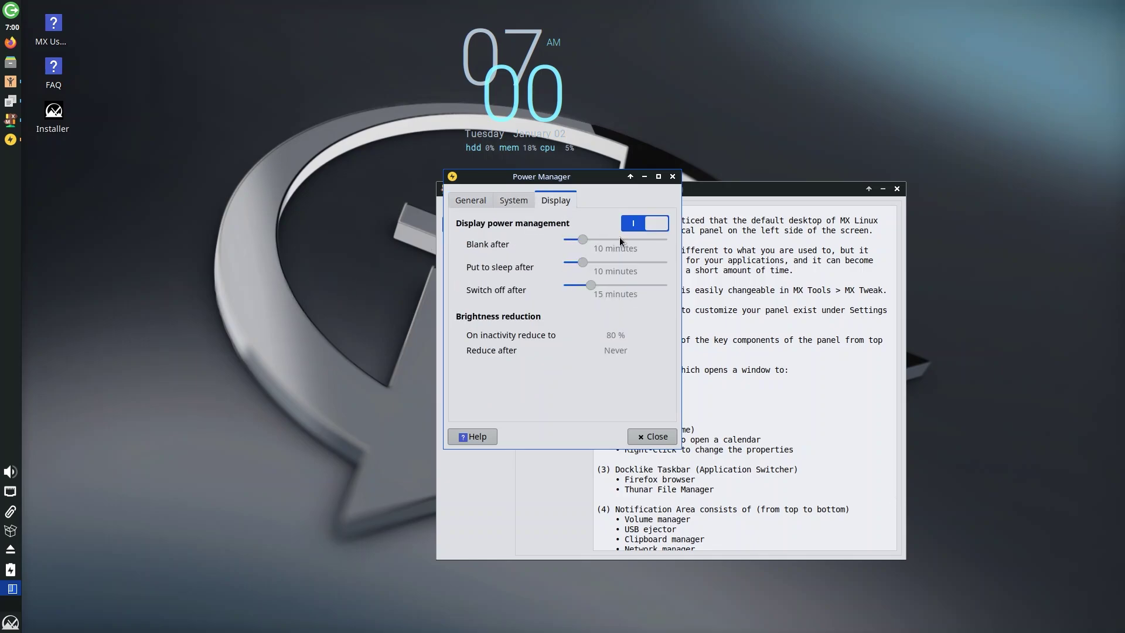
{"action": "left_click", "coordinate": [673, 177]}
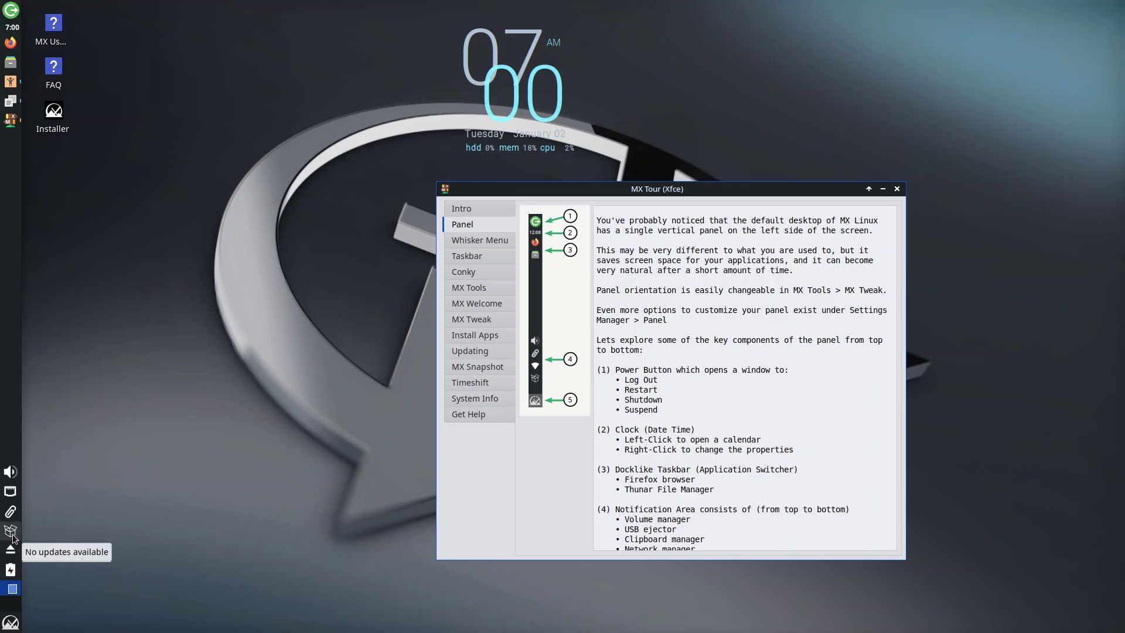
- Cancel the package updater's authentication prompt and open Clipman settings
{"action": "left_click", "coordinate": [12, 534]}
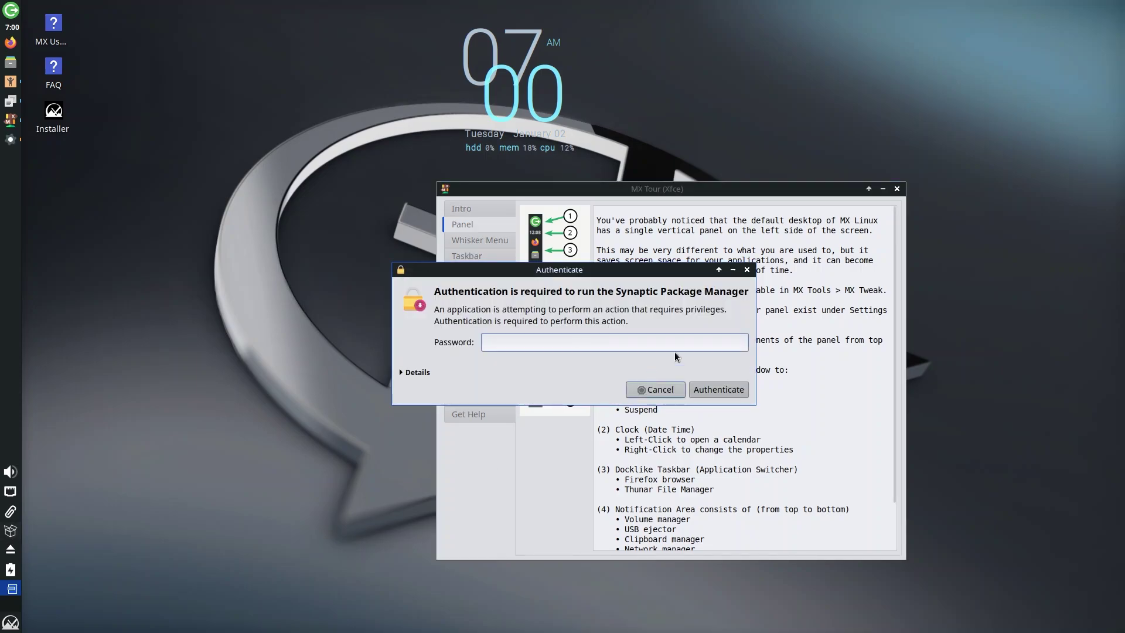
{"action": "left_click", "coordinate": [747, 269]}
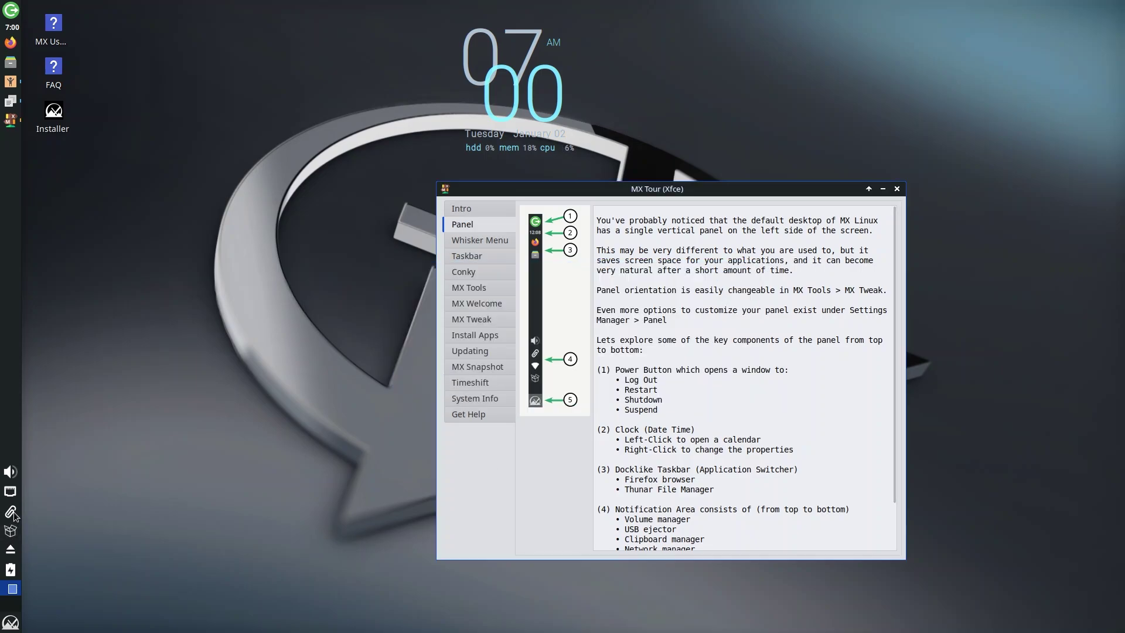
{"action": "left_click", "coordinate": [11, 513]}
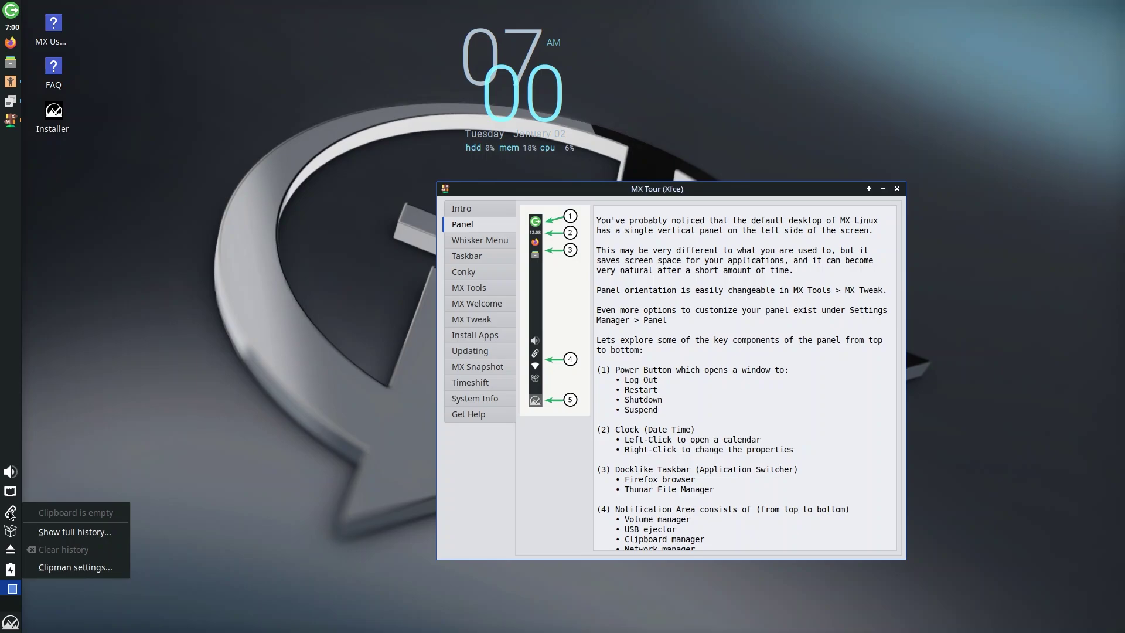
{"action": "left_click", "coordinate": [66, 567]}
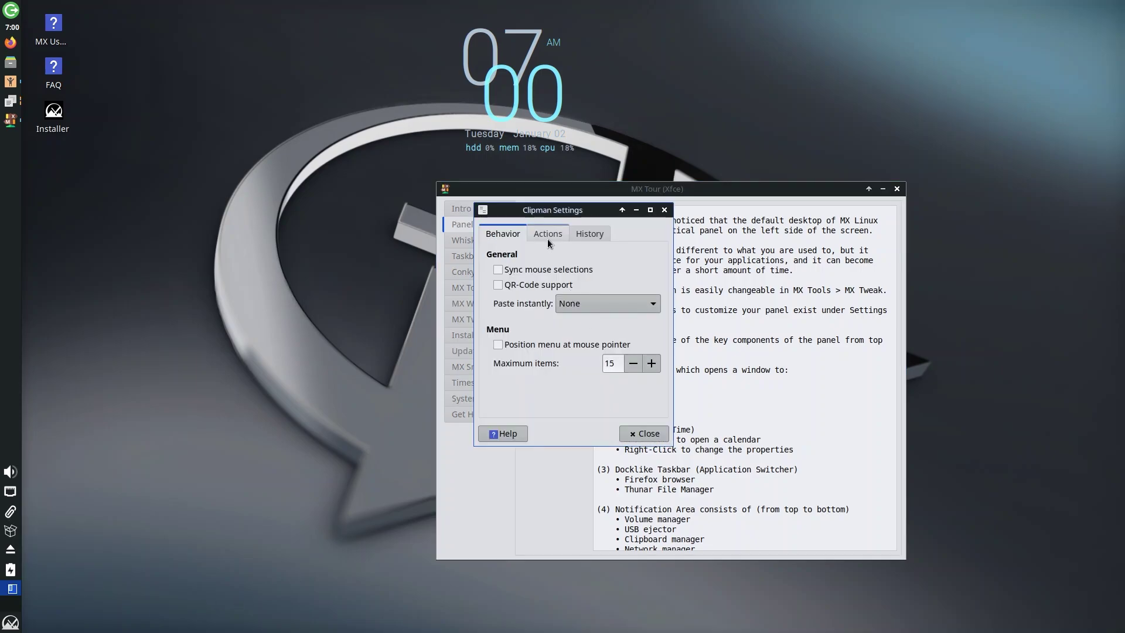
- Review Clipman's Actions and History tabs, close it, and show the wired network options
{"action": "left_click", "coordinate": [547, 237]}
{"action": "left_click", "coordinate": [590, 235]}
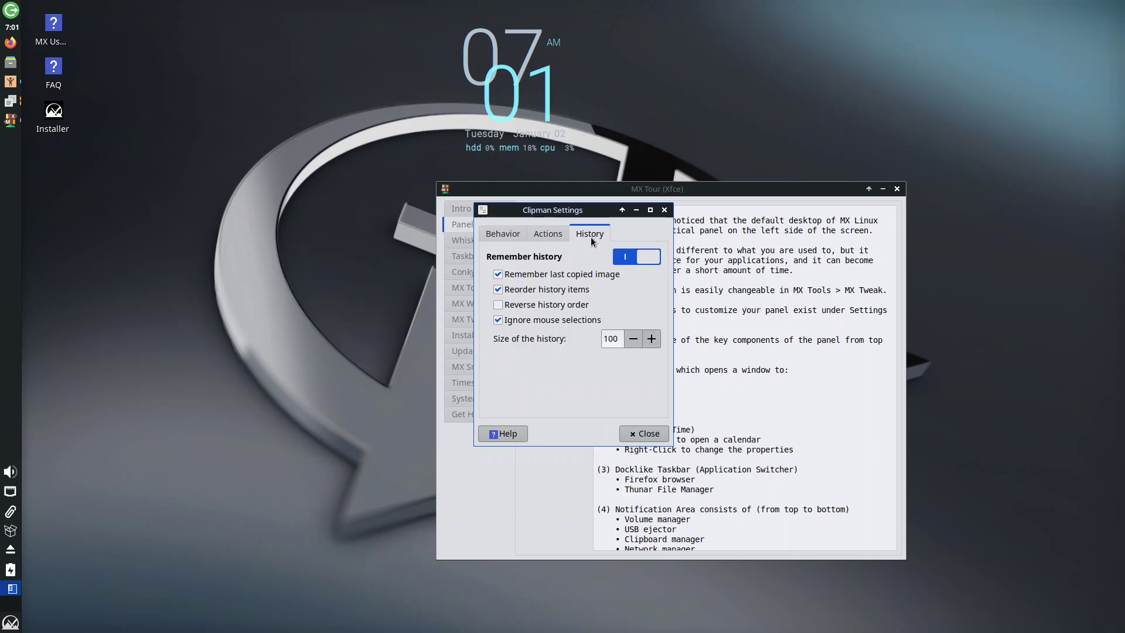
{"action": "left_click", "coordinate": [663, 210]}
{"action": "left_click", "coordinate": [10, 491]}
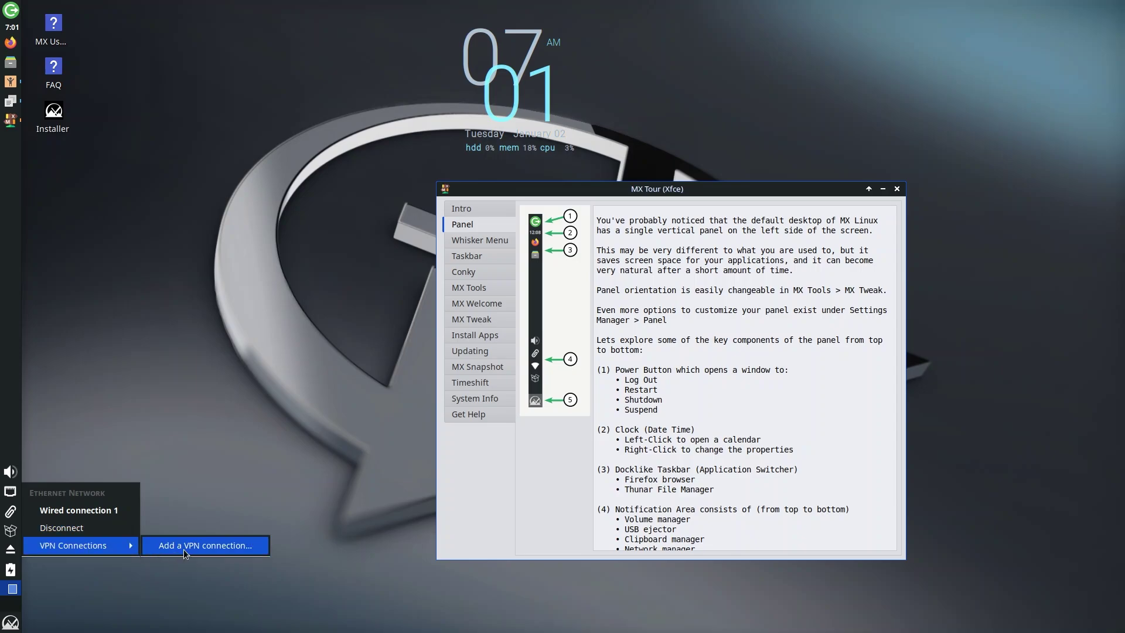
- Open the Audio mixer and inspect the output device's Advanced settings and Show list
{"action": "left_click", "coordinate": [10, 475]}
{"action": "left_click", "coordinate": [10, 472]}
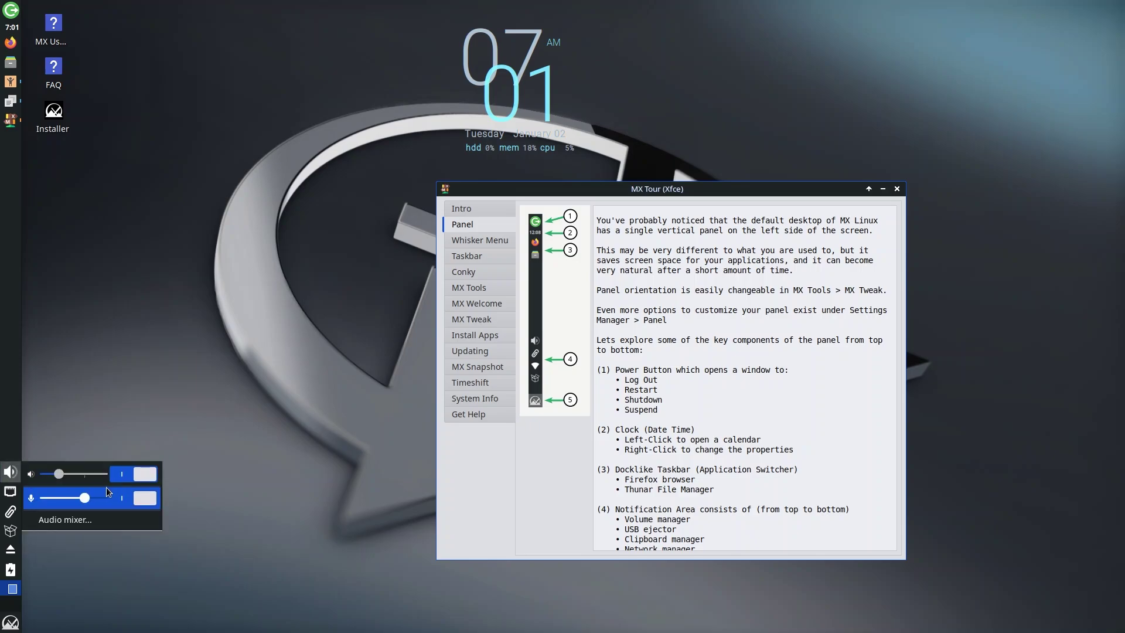
{"action": "left_click", "coordinate": [83, 521]}
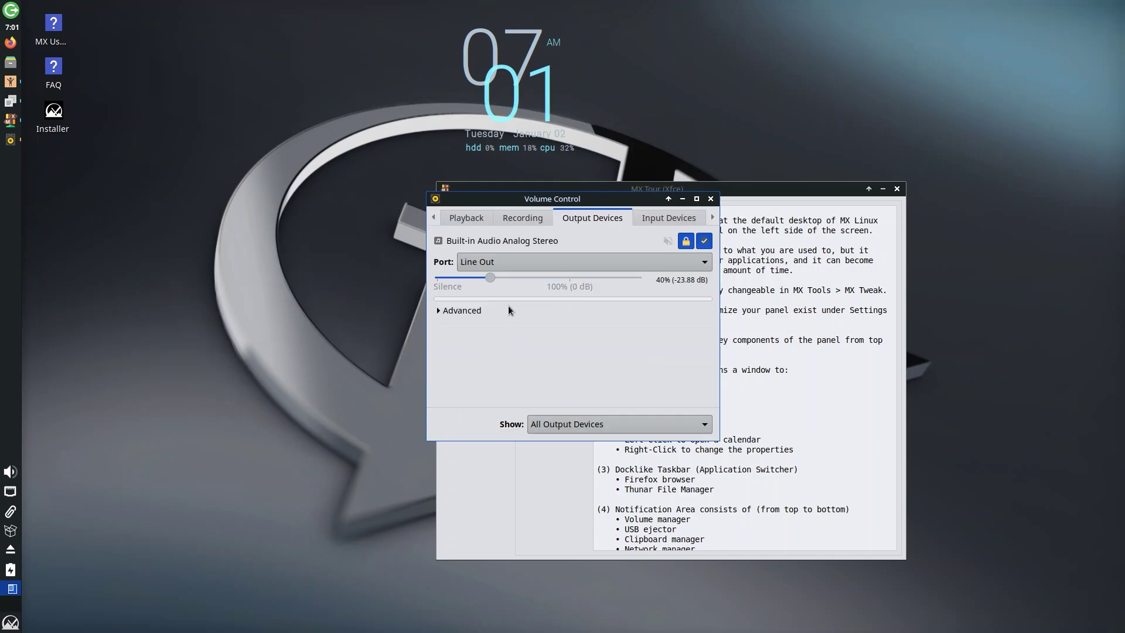
{"action": "left_click", "coordinate": [440, 310]}
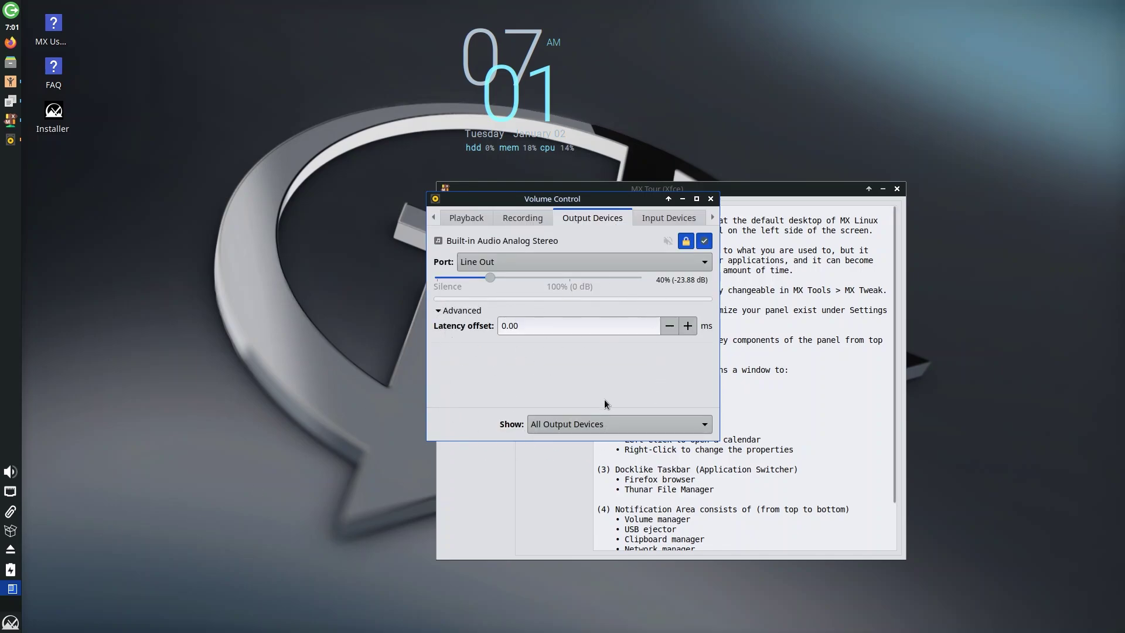
{"action": "left_click", "coordinate": [678, 425]}
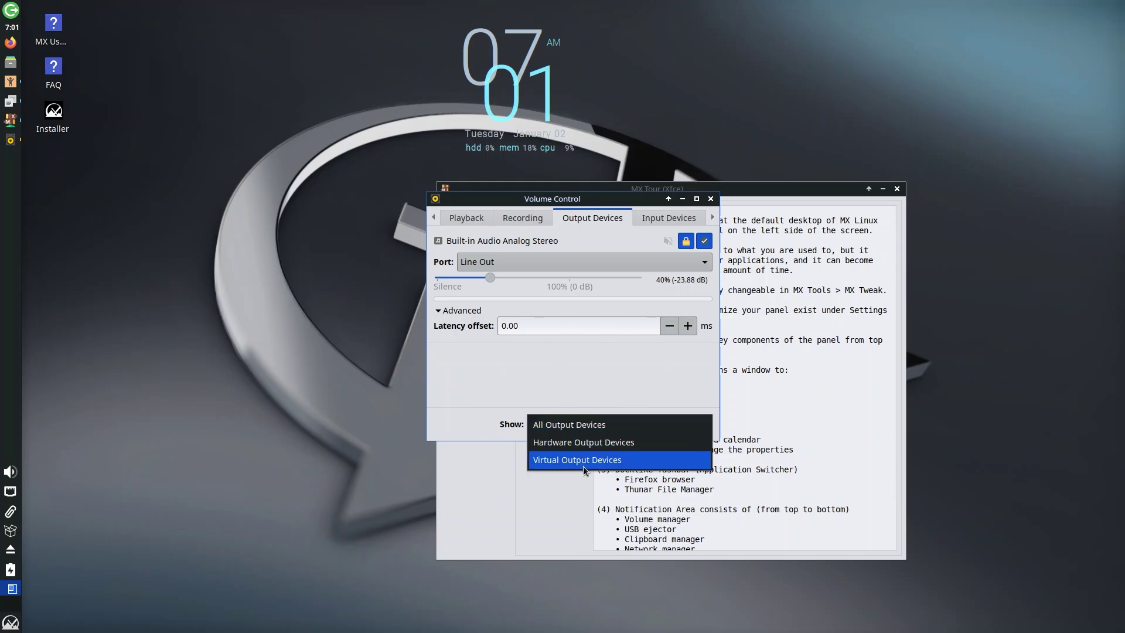
{"action": "left_click", "coordinate": [526, 217]}
- View the Recording, Playback and Input Devices tabs, then close Volume Control
{"action": "left_click", "coordinate": [526, 217]}
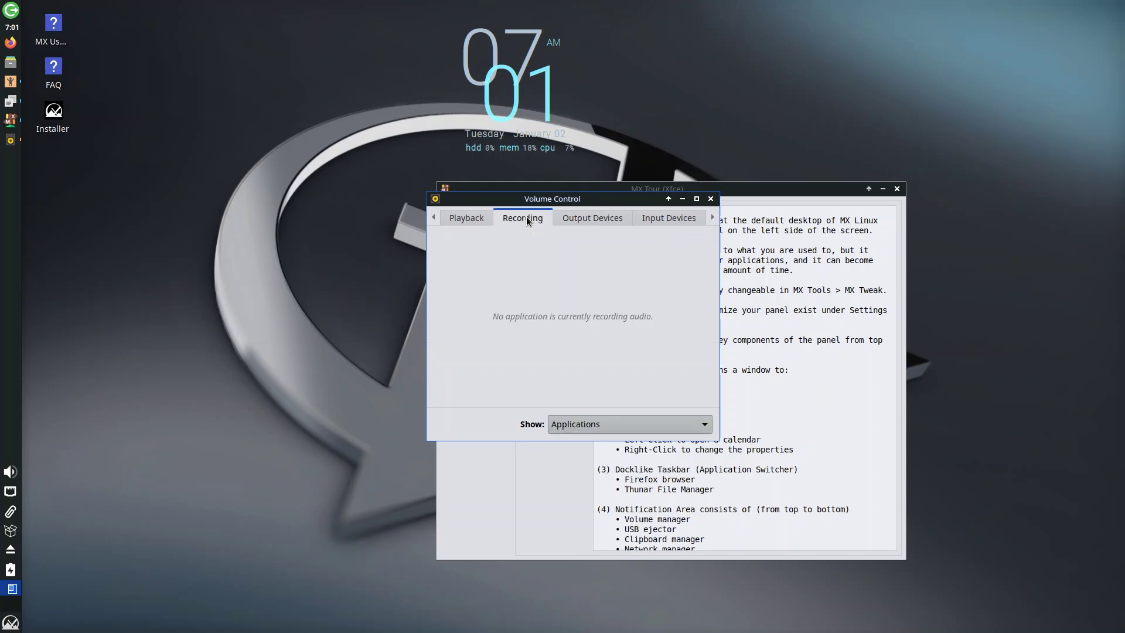
{"action": "left_click", "coordinate": [472, 223]}
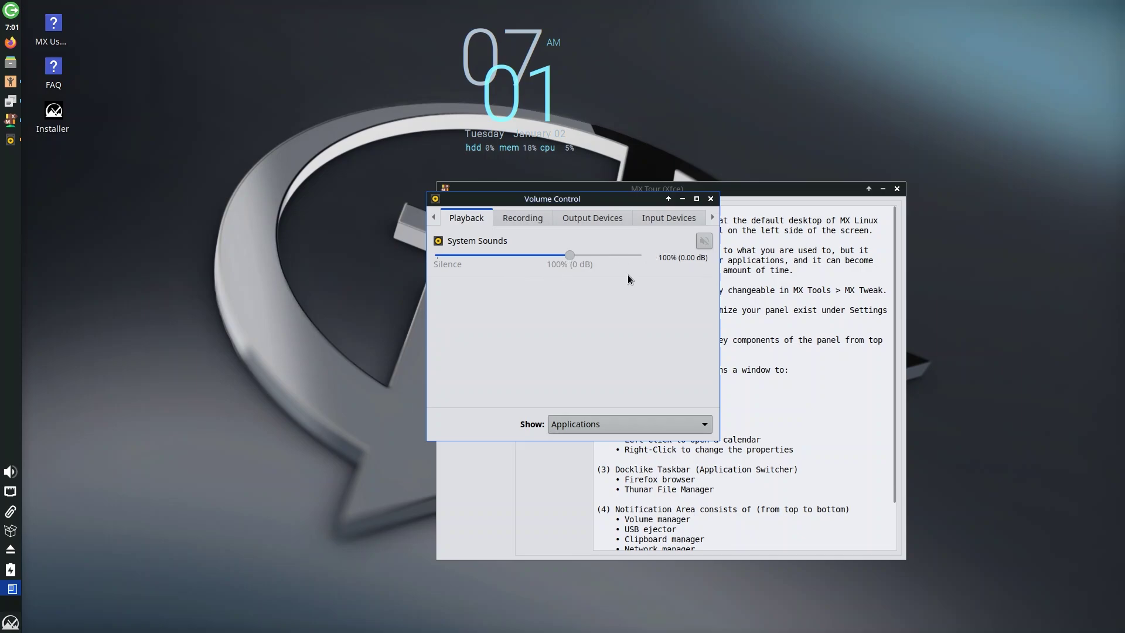
{"action": "left_click", "coordinate": [680, 218]}
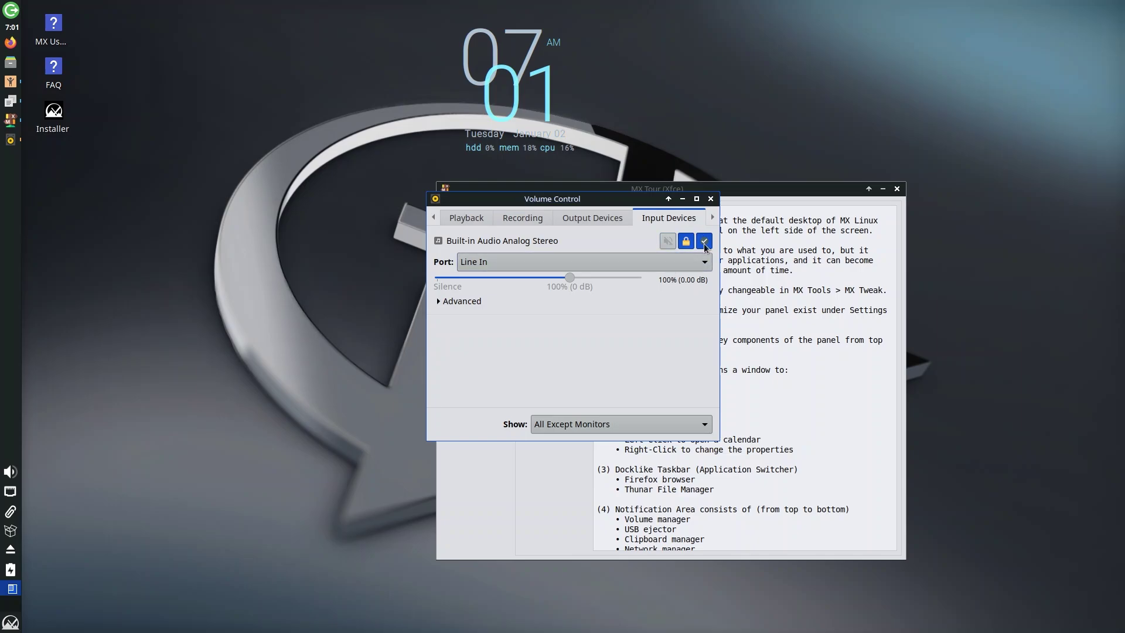
{"action": "left_click", "coordinate": [711, 199]}
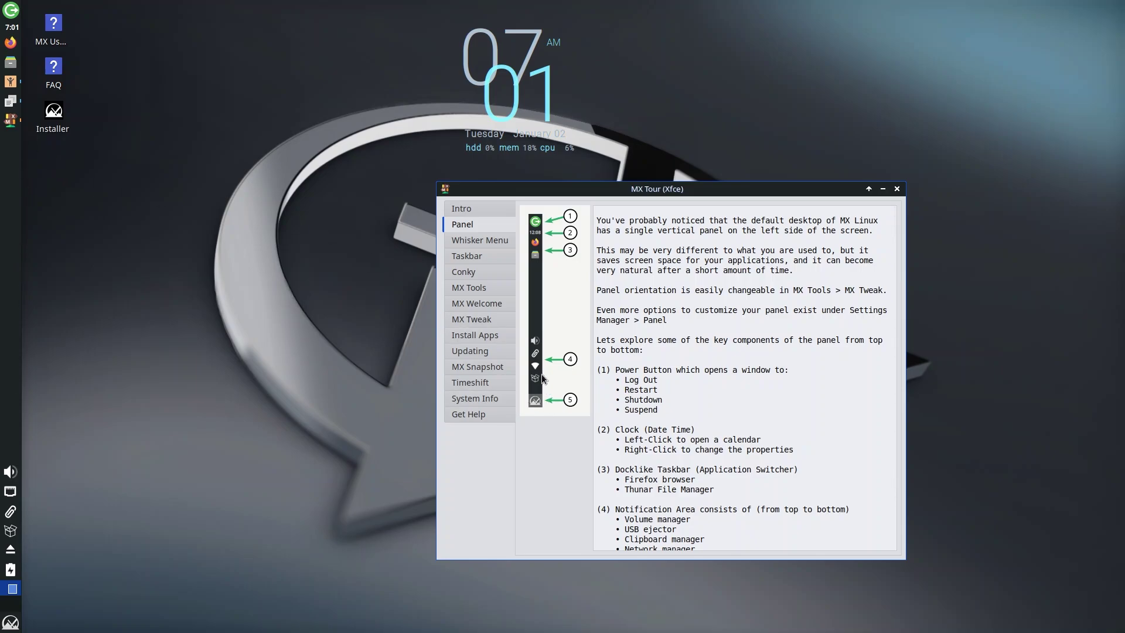
{"action": "left_click", "coordinate": [499, 244]}
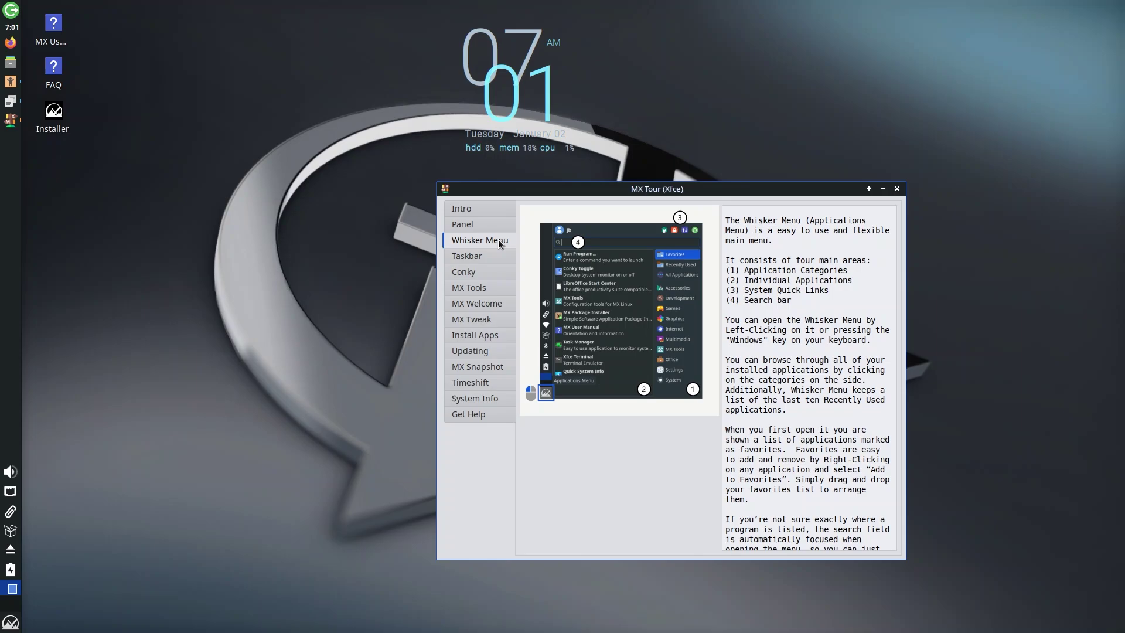
{"action": "left_click", "coordinate": [11, 622]}
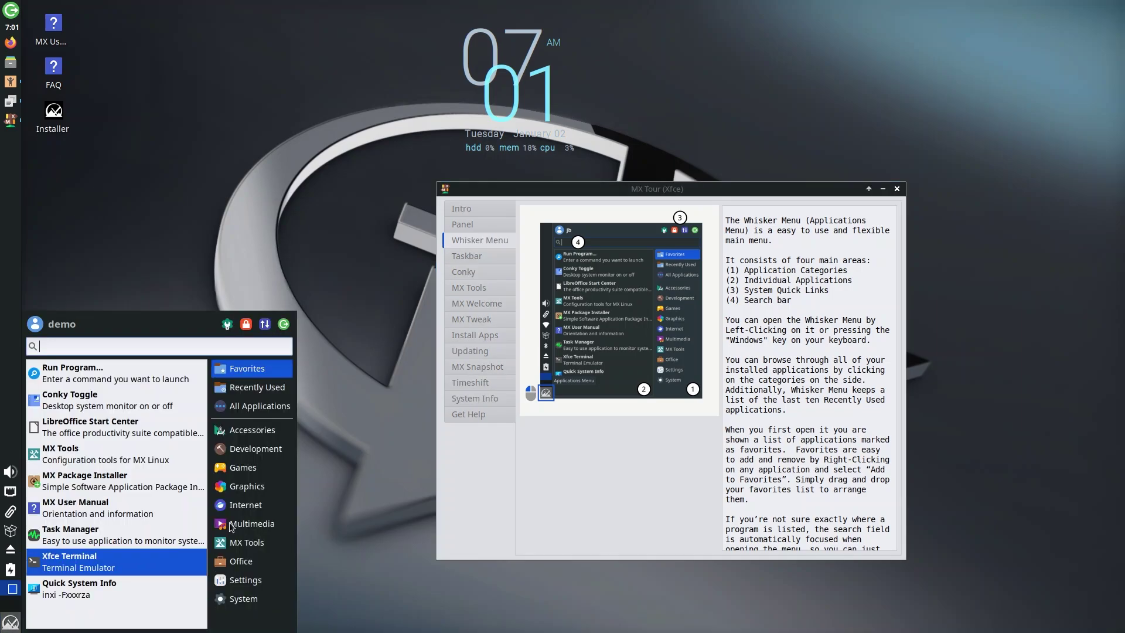
{"action": "left_click", "coordinate": [277, 410]}
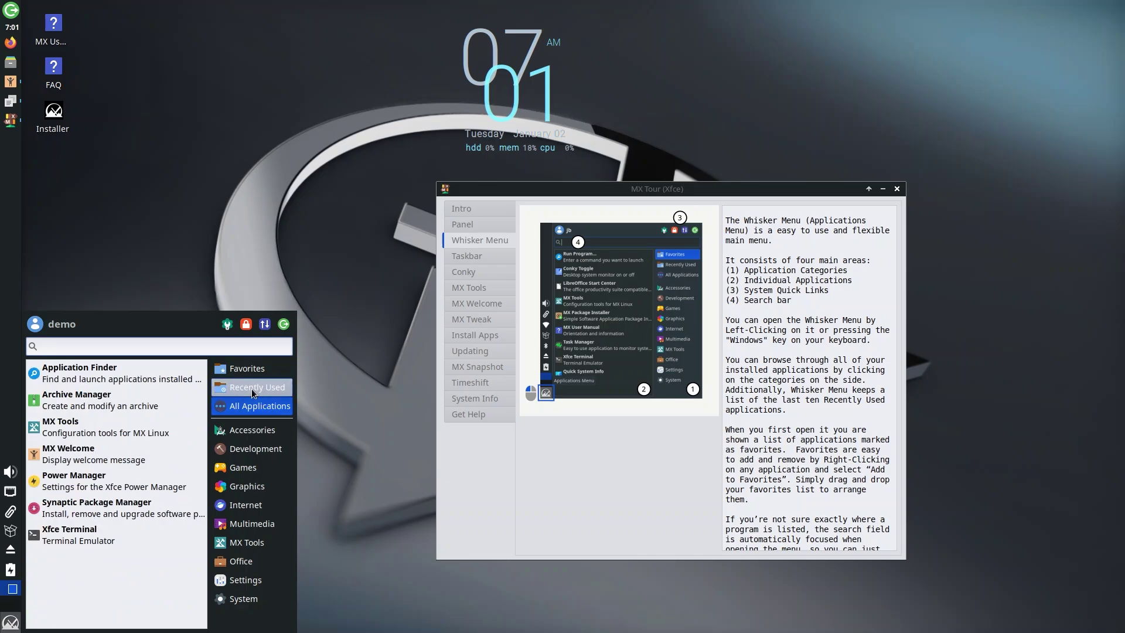
{"action": "mouse_move", "coordinate": [255, 369]}
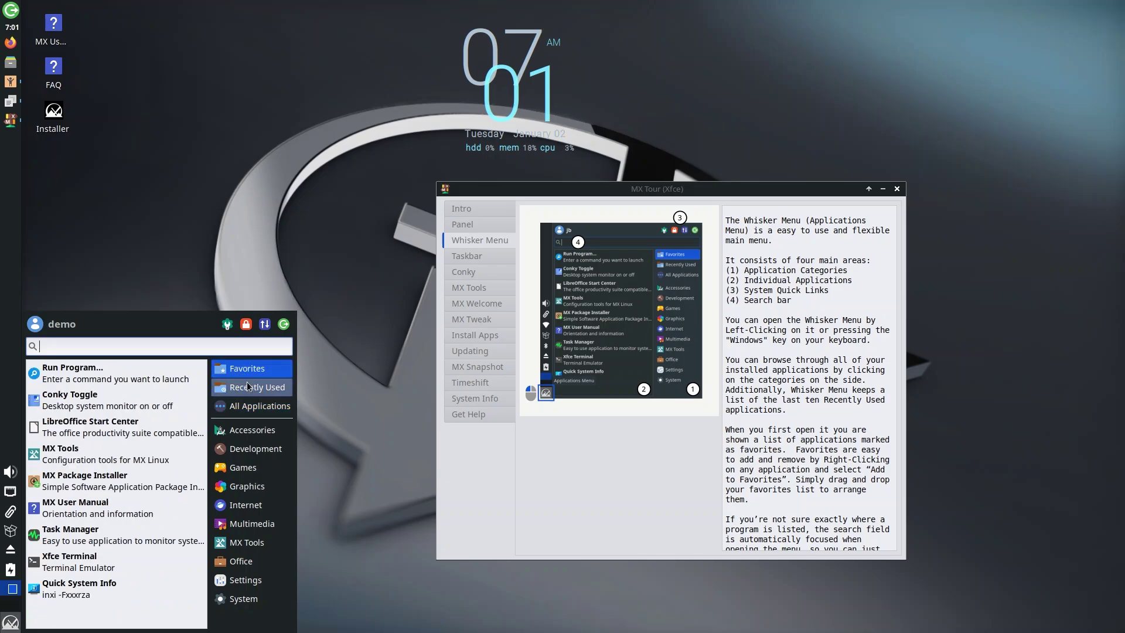
{"action": "mouse_move", "coordinate": [255, 391]}
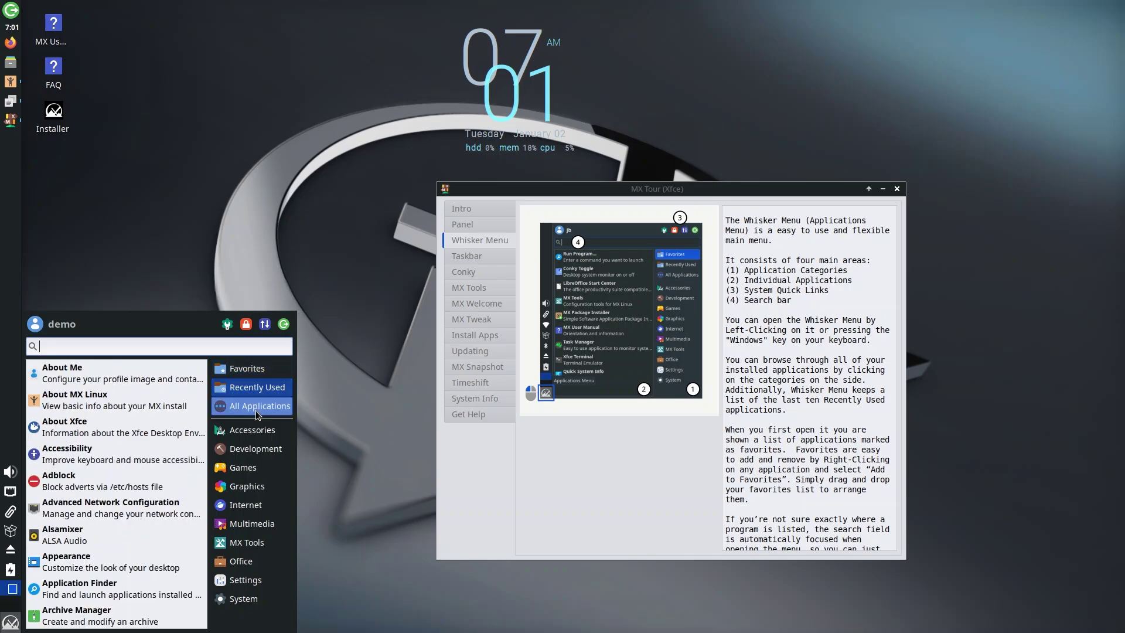
{"action": "mouse_move", "coordinate": [258, 455]}
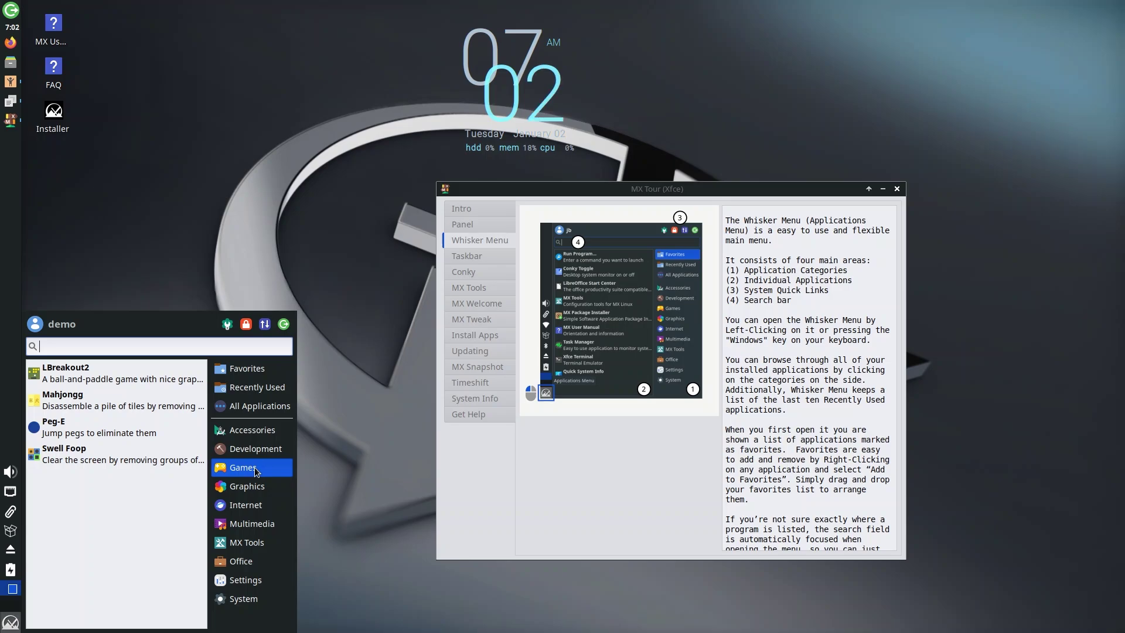
{"action": "mouse_move", "coordinate": [256, 494]}
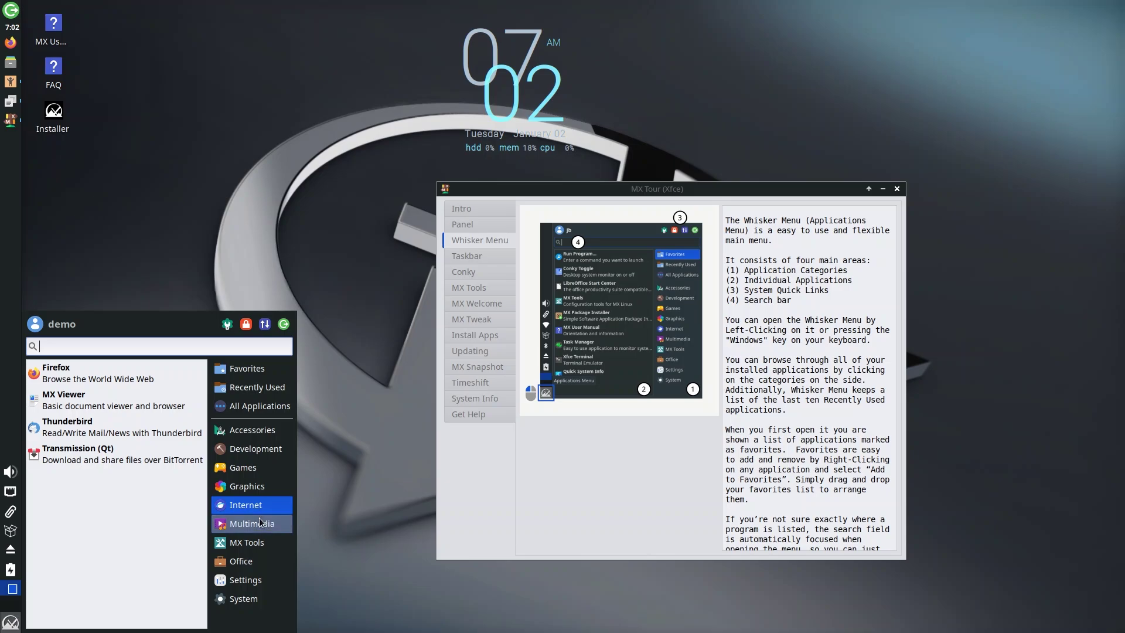
{"action": "mouse_move", "coordinate": [261, 533]}
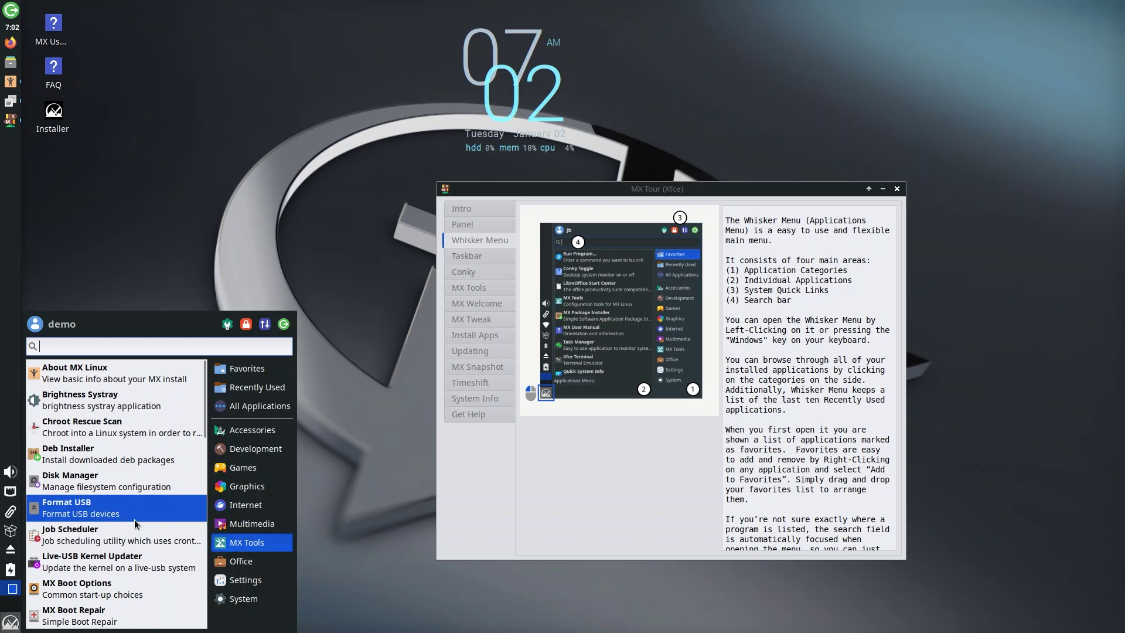
{"action": "mouse_move", "coordinate": [258, 585]}
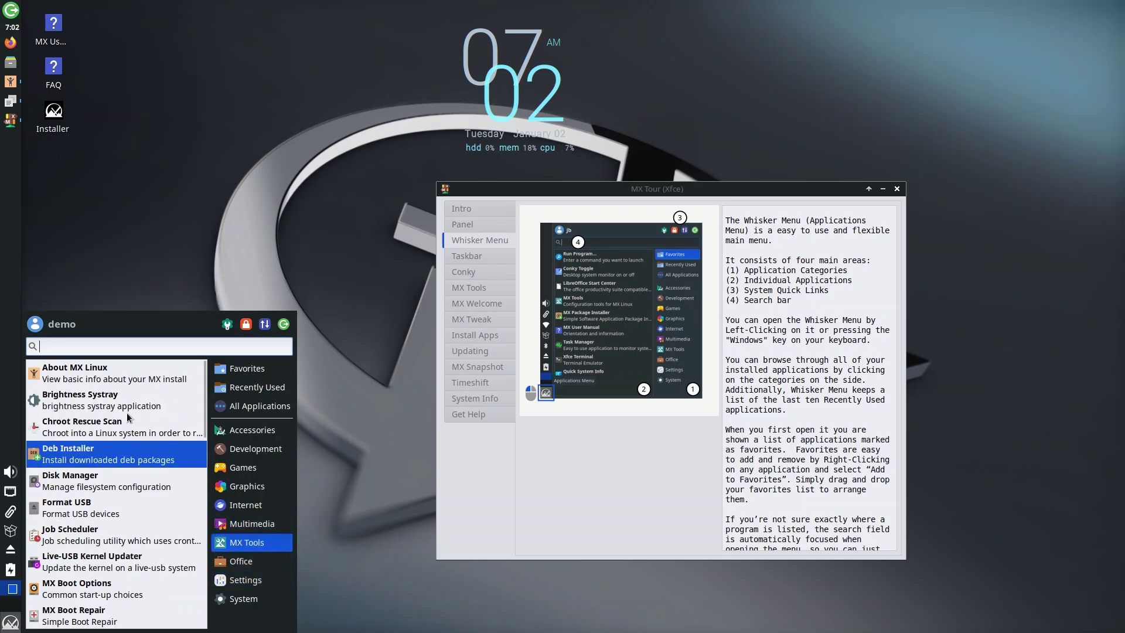
- Toggle MX Welcome's Welcome and About tabs, then close the window
{"action": "left_click", "coordinate": [91, 372]}
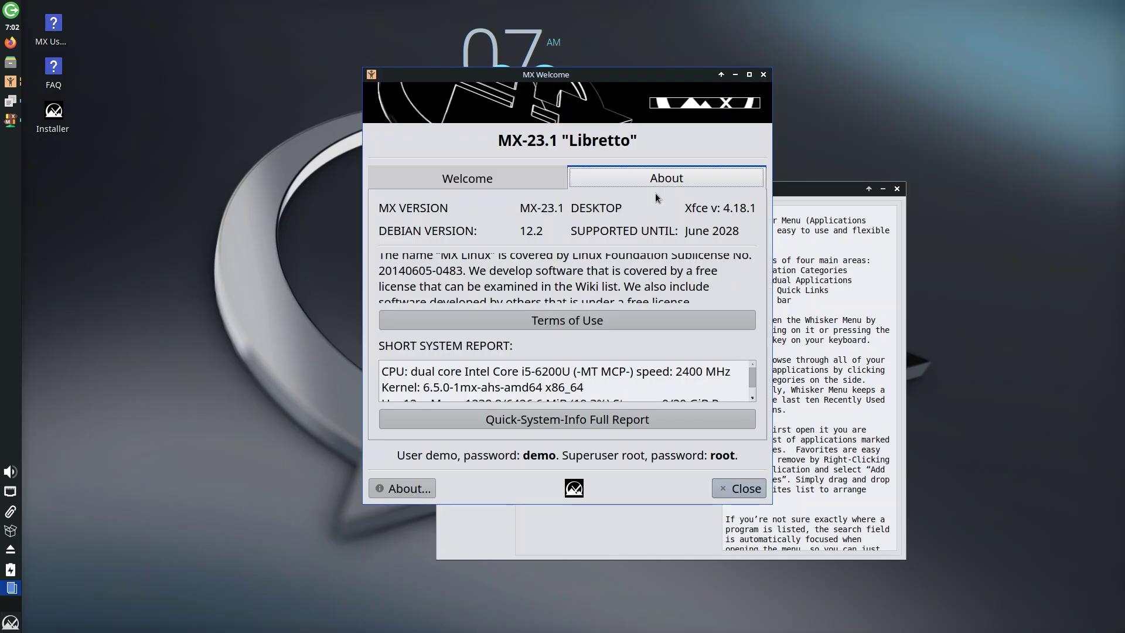
{"action": "left_click", "coordinate": [493, 180]}
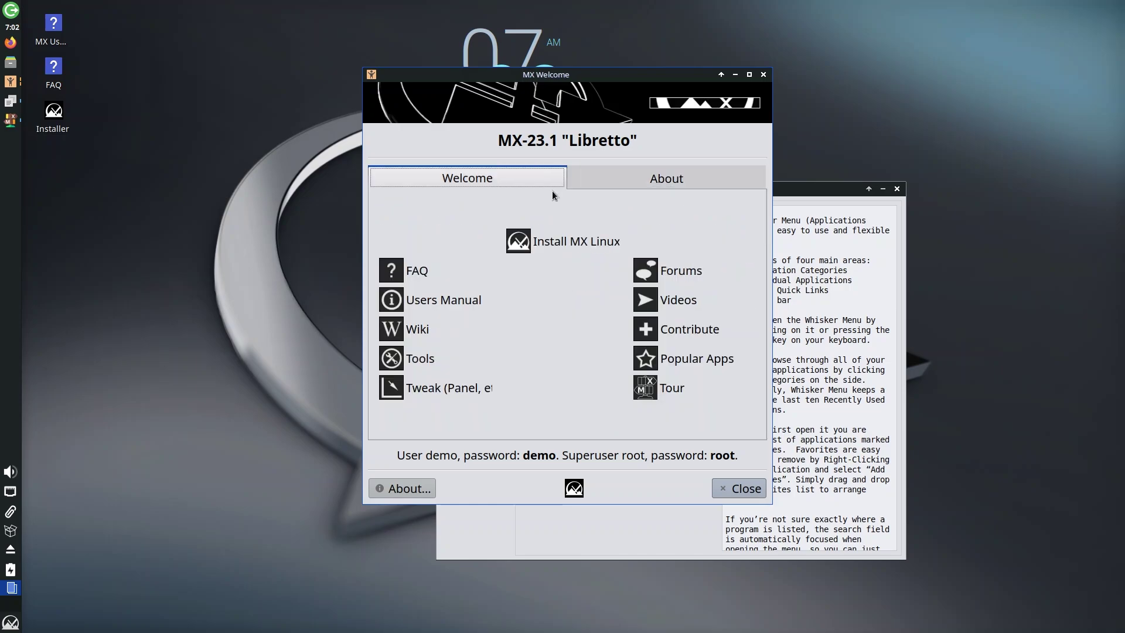
{"action": "left_click", "coordinate": [677, 179]}
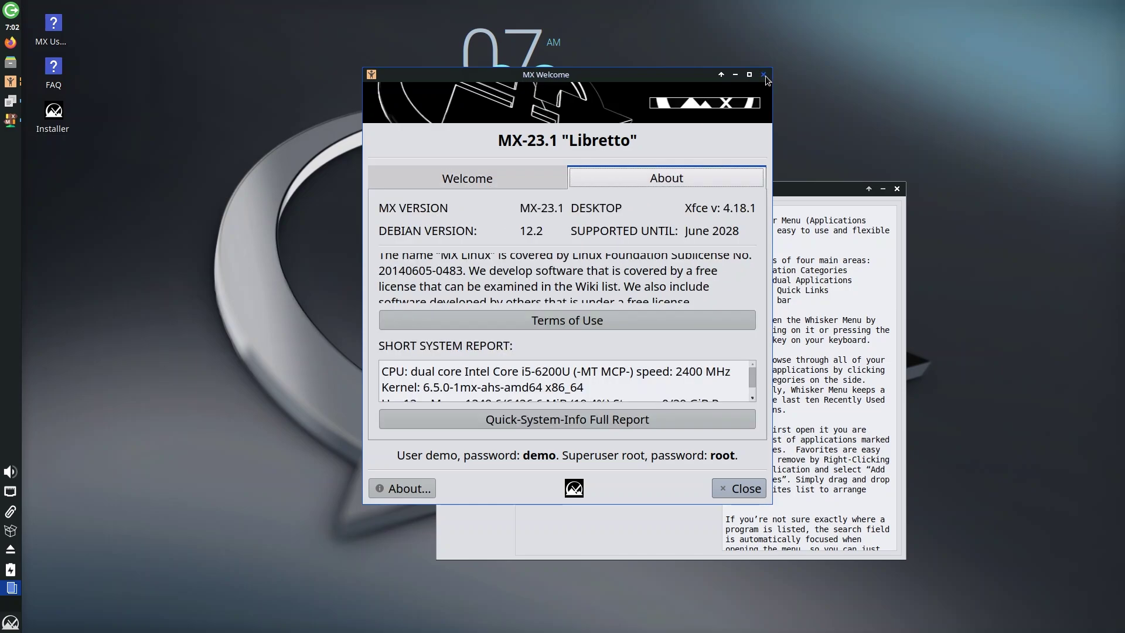
{"action": "left_click", "coordinate": [763, 74]}
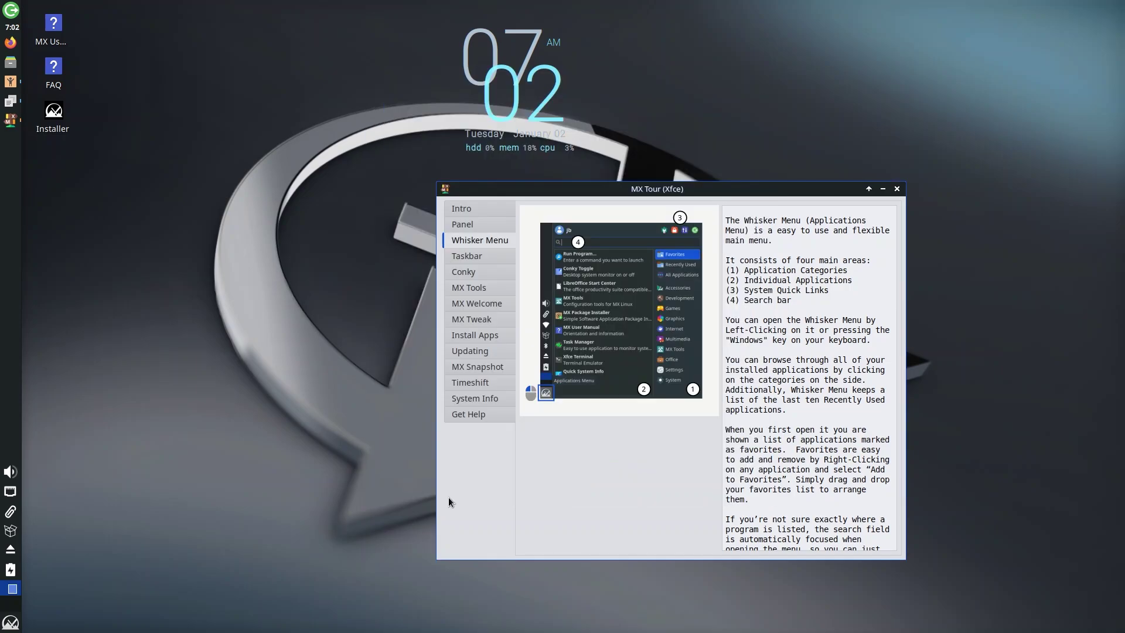
- Browse the Whisker Menu's MX Tools category down to User Installed Packages
{"action": "left_click", "coordinate": [10, 621]}
{"action": "left_click", "coordinate": [246, 542]}
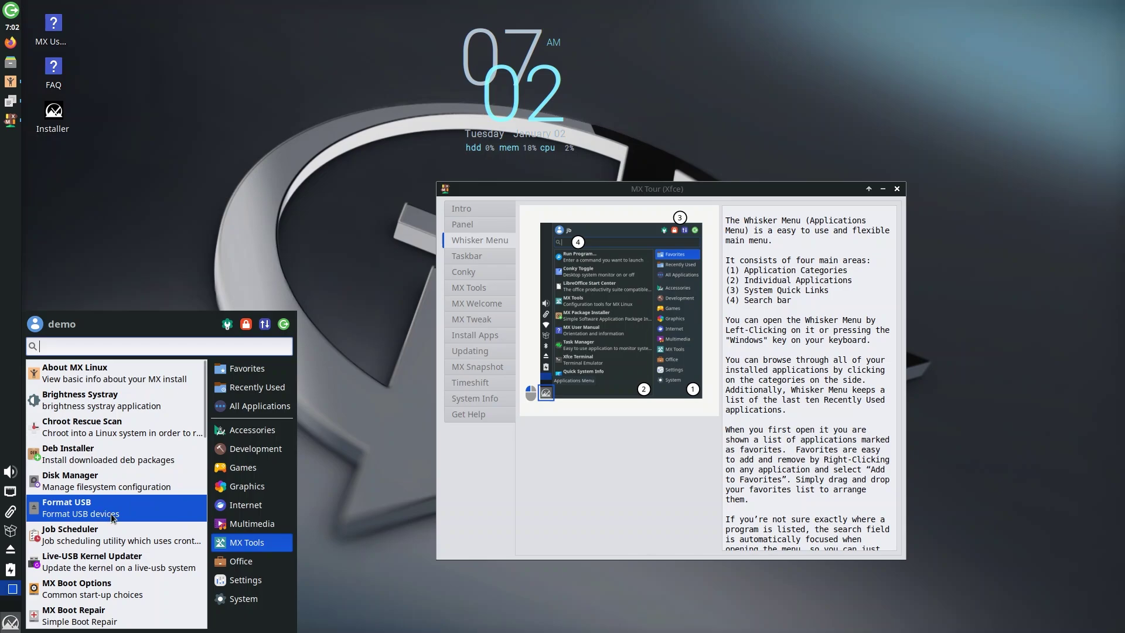
{"action": "scroll", "coordinate": [91, 534], "scroll_direction": "down", "scroll_amount": 1}
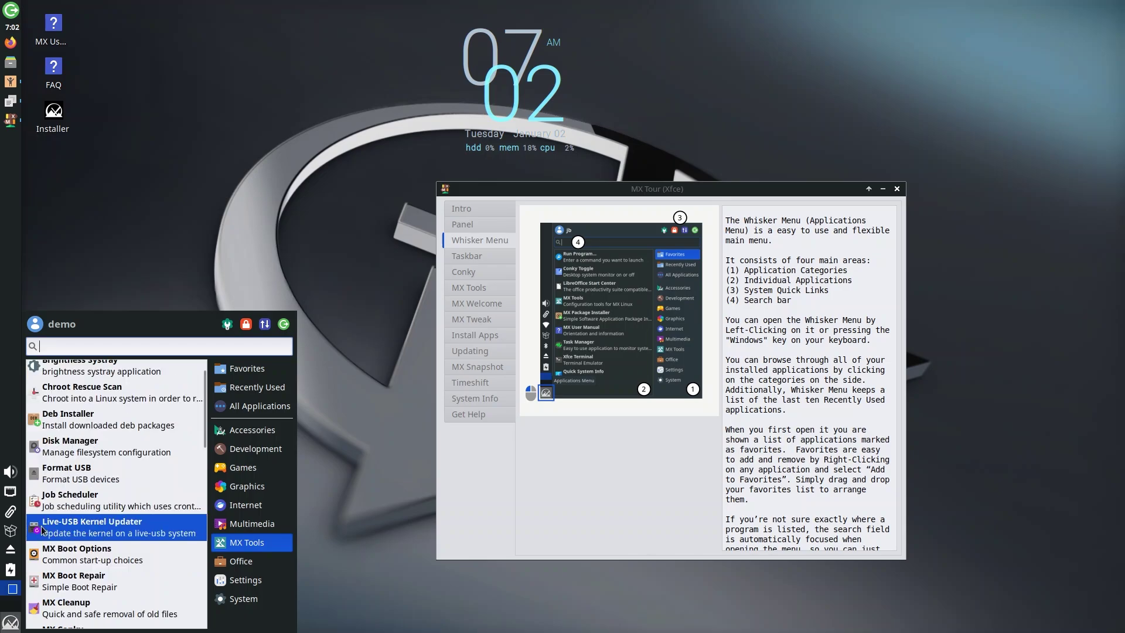
{"action": "scroll", "coordinate": [138, 531], "scroll_direction": "down", "scroll_amount": 1}
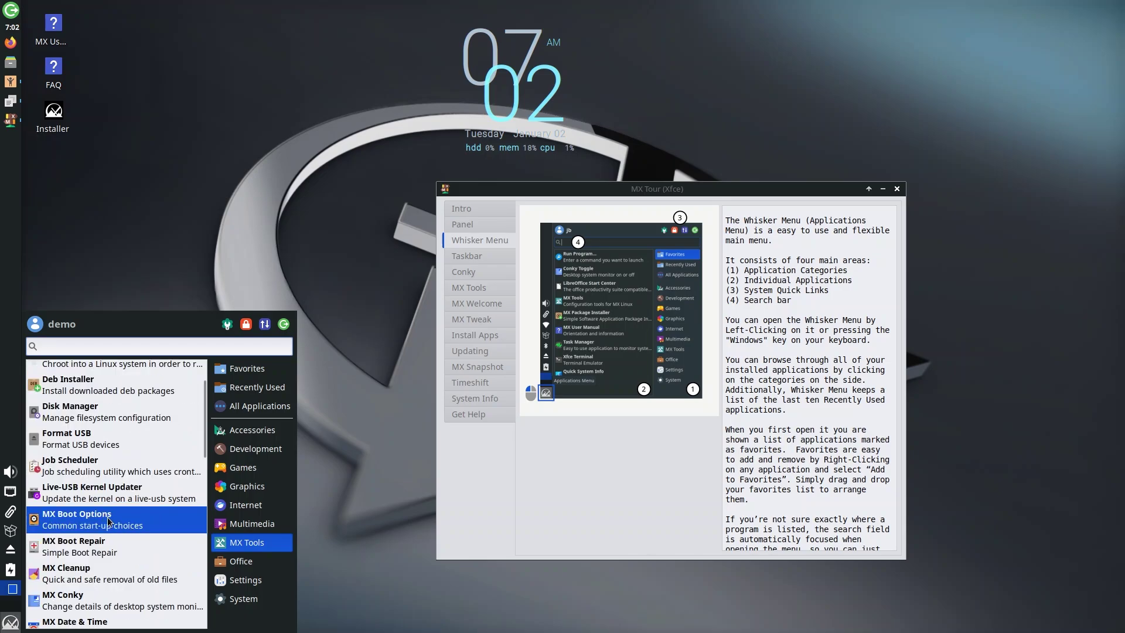
{"action": "scroll", "coordinate": [123, 554], "scroll_direction": "down", "scroll_amount": 5}
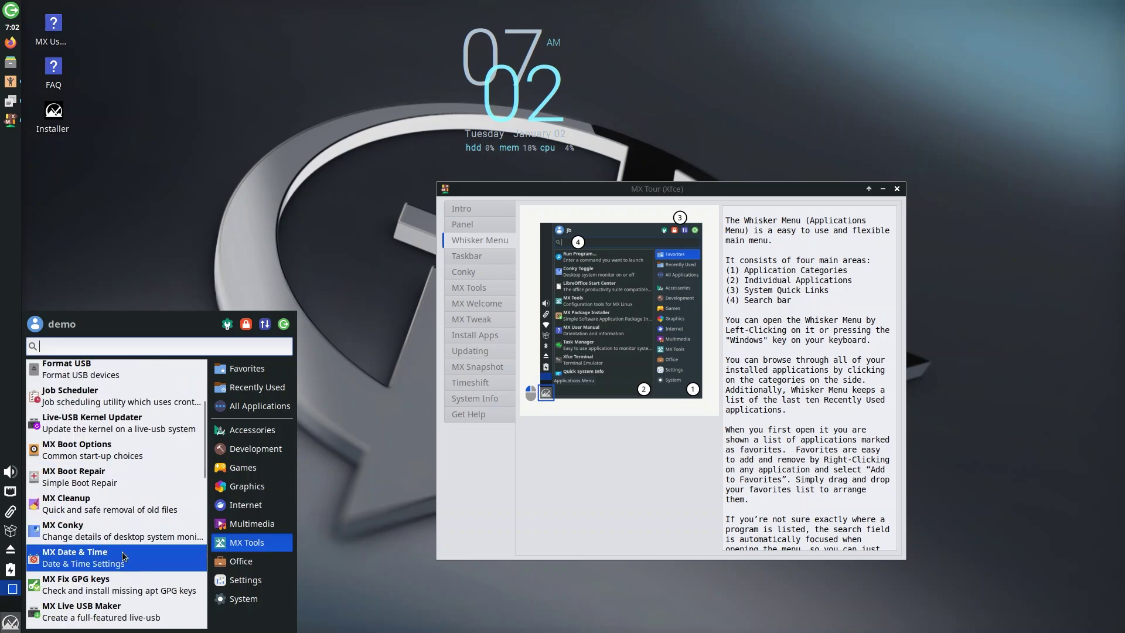
{"action": "scroll", "coordinate": [128, 551], "scroll_direction": "down", "scroll_amount": 5}
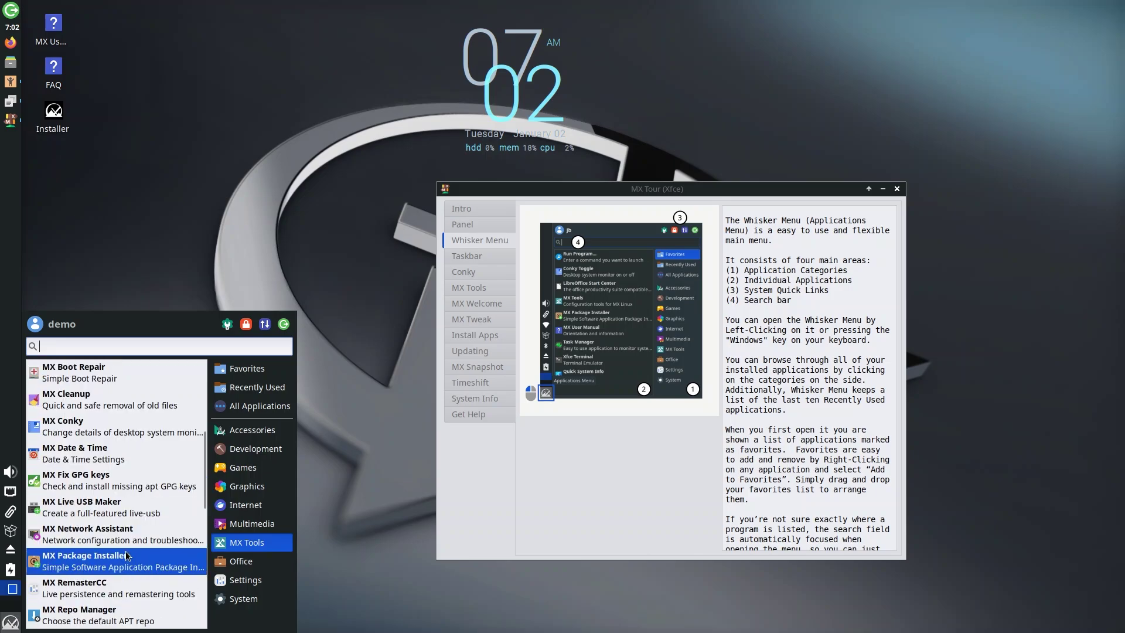
{"action": "scroll", "coordinate": [128, 550], "scroll_direction": "down", "scroll_amount": 10}
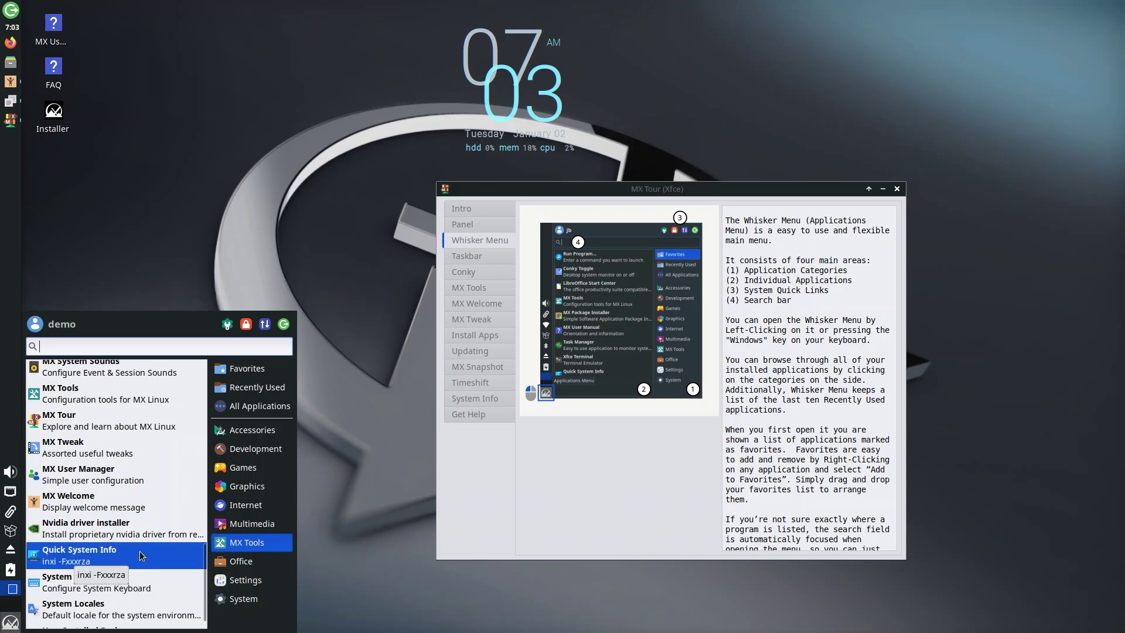
{"action": "scroll", "coordinate": [141, 555], "scroll_direction": "down", "scroll_amount": 1}
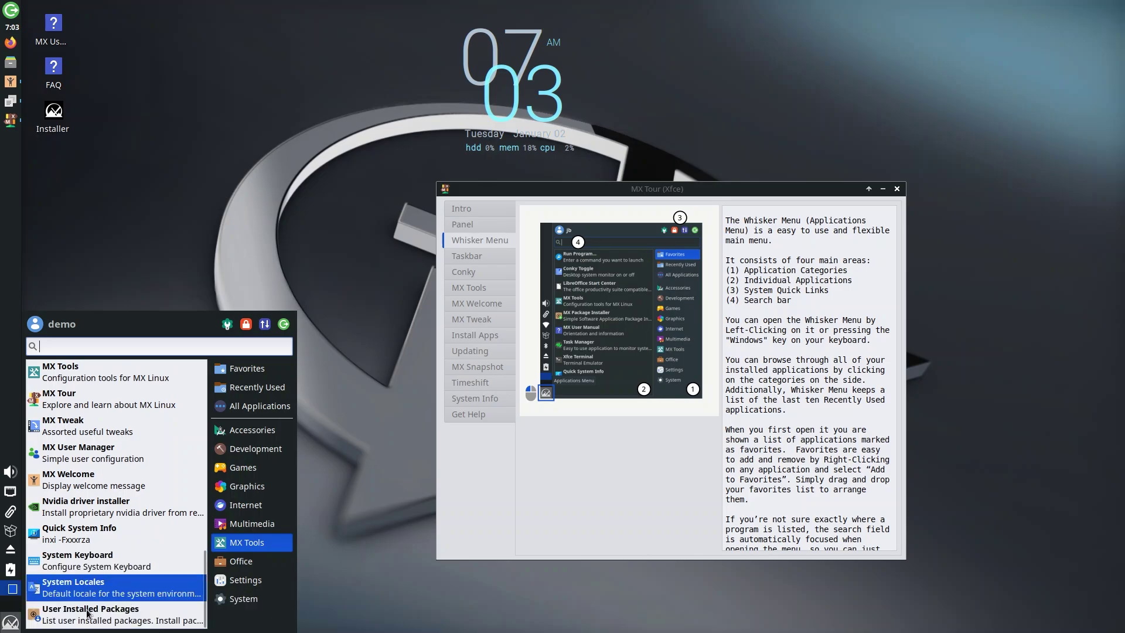
- Browse the Whisker Menu's Office and Settings categories
{"action": "left_click", "coordinate": [254, 561]}
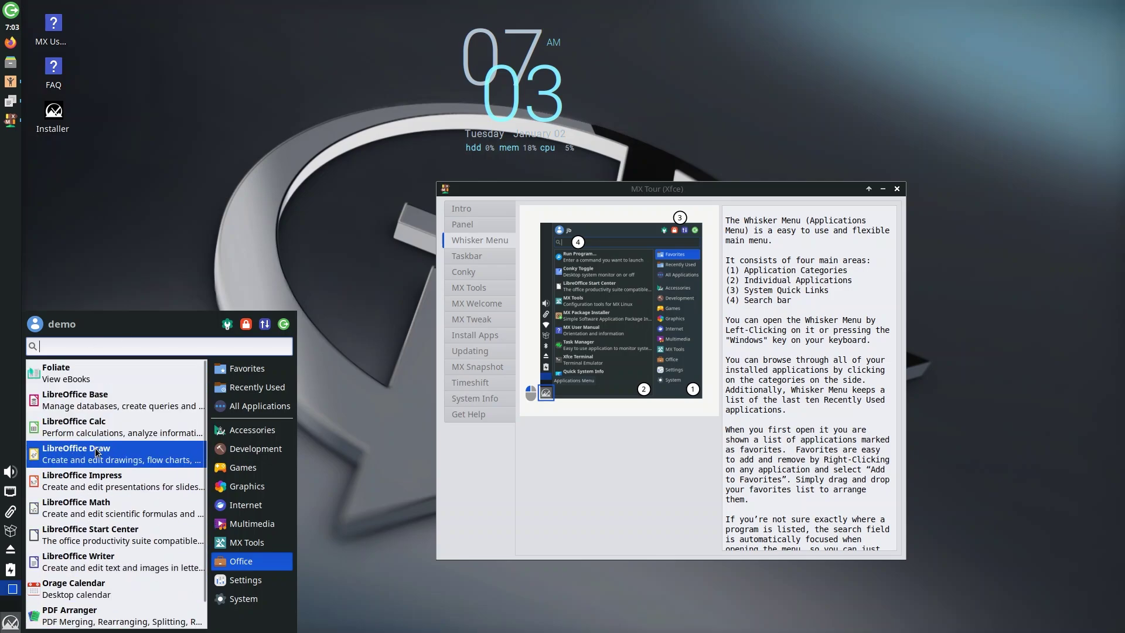
{"action": "scroll", "coordinate": [119, 586], "scroll_direction": "down", "scroll_amount": 1}
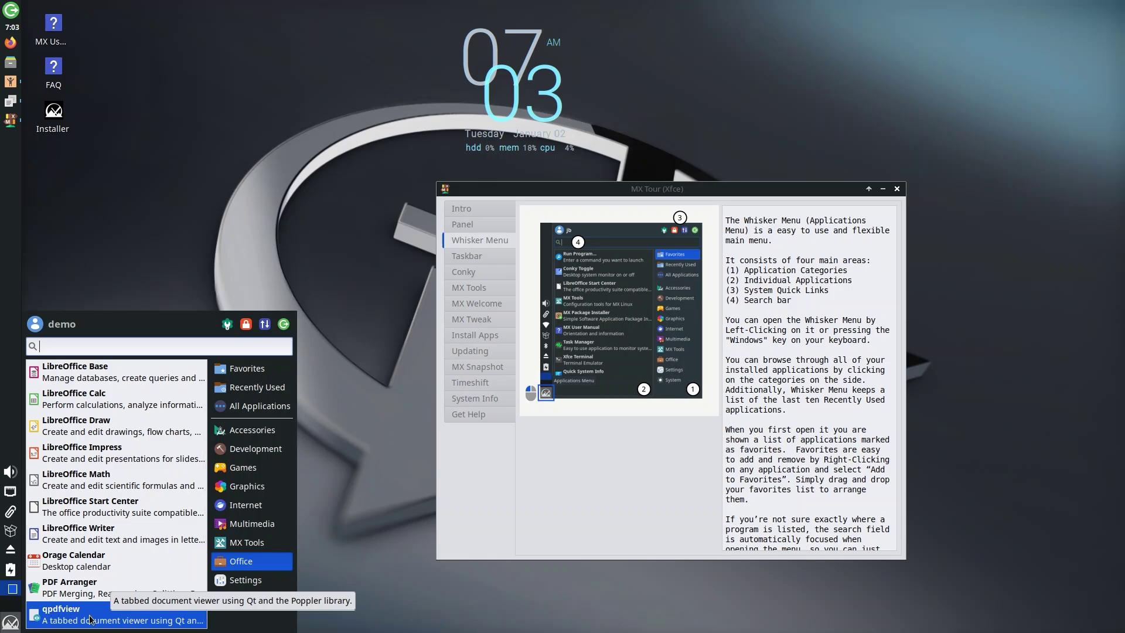
{"action": "left_click", "coordinate": [232, 586]}
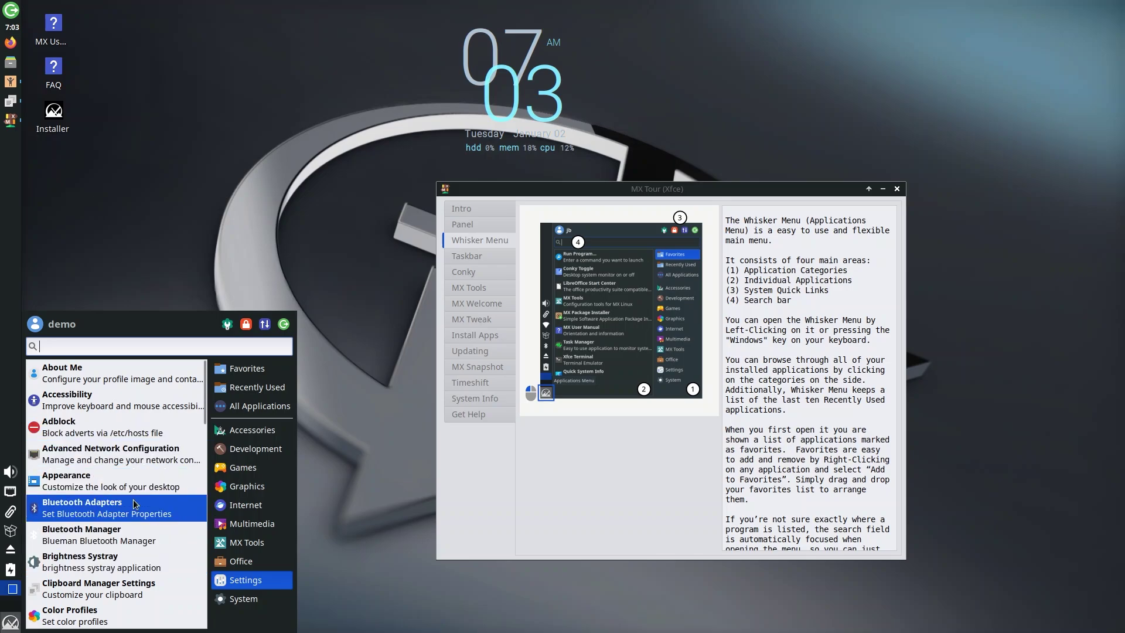
{"action": "scroll", "coordinate": [120, 571], "scroll_direction": "down", "scroll_amount": 6}
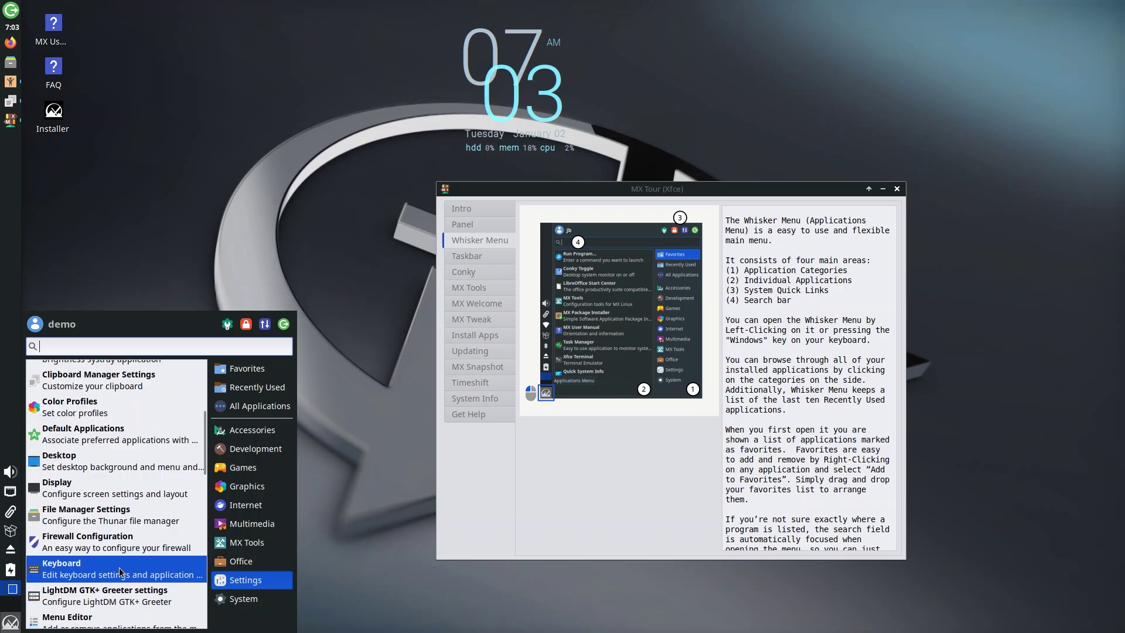
{"action": "scroll", "coordinate": [126, 586], "scroll_direction": "down", "scroll_amount": 3}
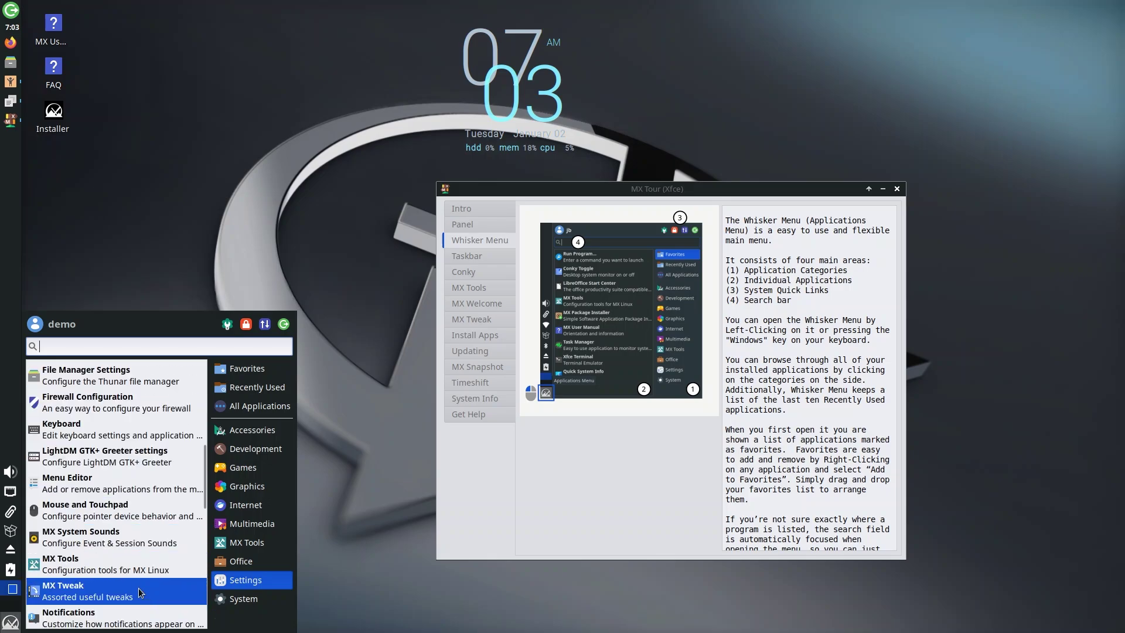
{"action": "scroll", "coordinate": [141, 591], "scroll_direction": "down", "scroll_amount": 10}
- Revisit MX Tools and Settings, then scroll the System category down to Thunar
{"action": "left_click", "coordinate": [252, 542]}
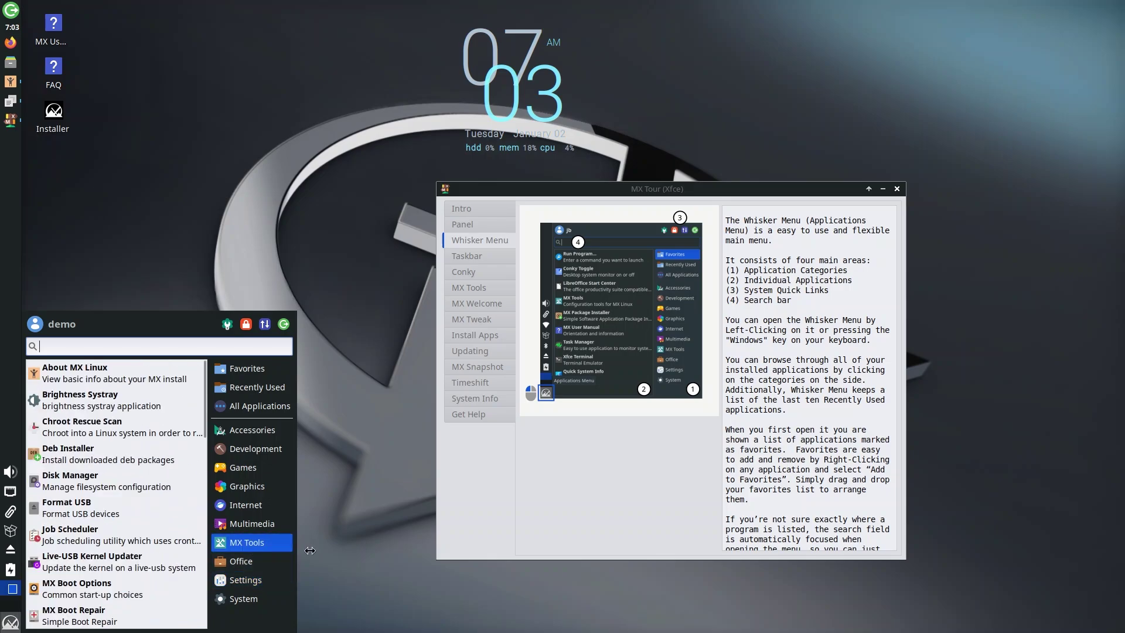
{"action": "left_click", "coordinate": [246, 580]}
{"action": "left_click", "coordinate": [240, 599]}
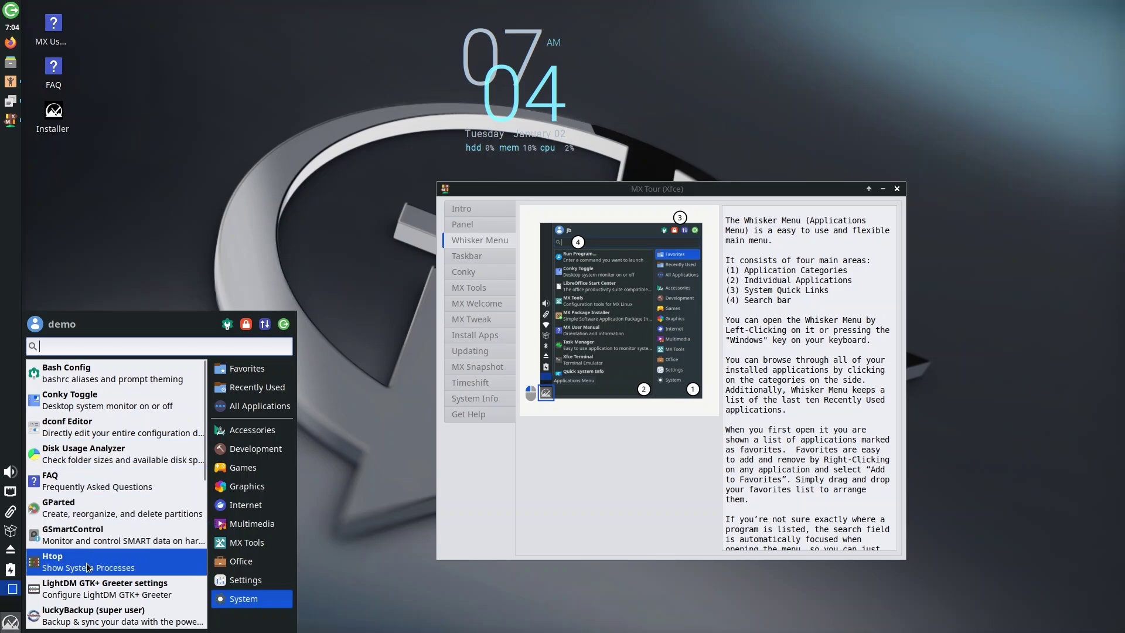
{"action": "scroll", "coordinate": [143, 564], "scroll_direction": "down", "scroll_amount": 5}
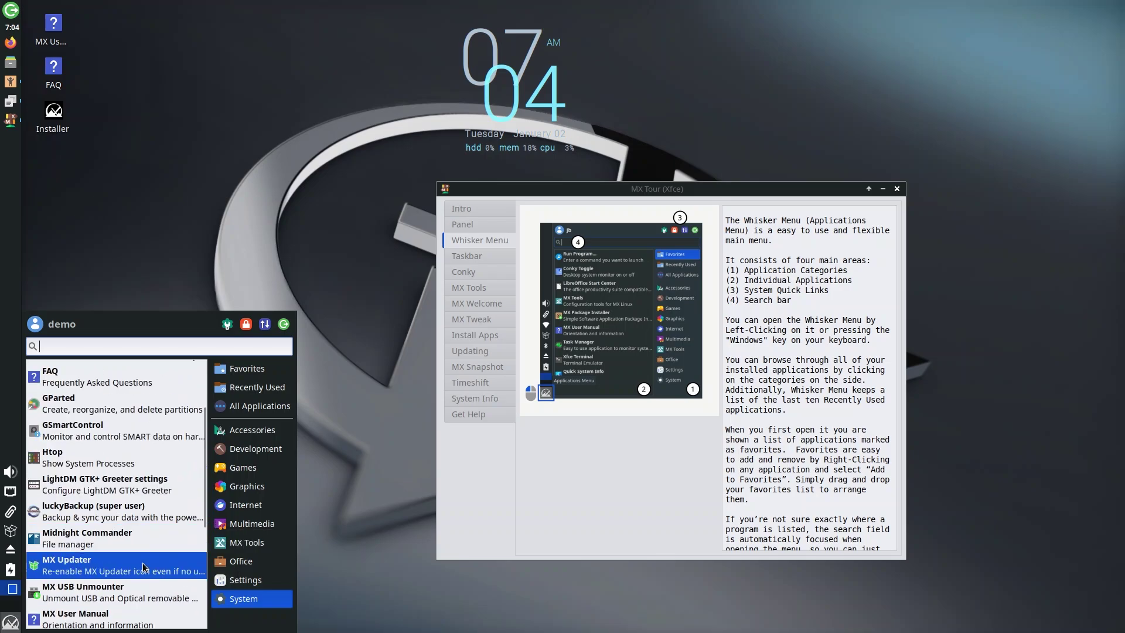
{"action": "scroll", "coordinate": [140, 561], "scroll_direction": "down", "scroll_amount": 2}
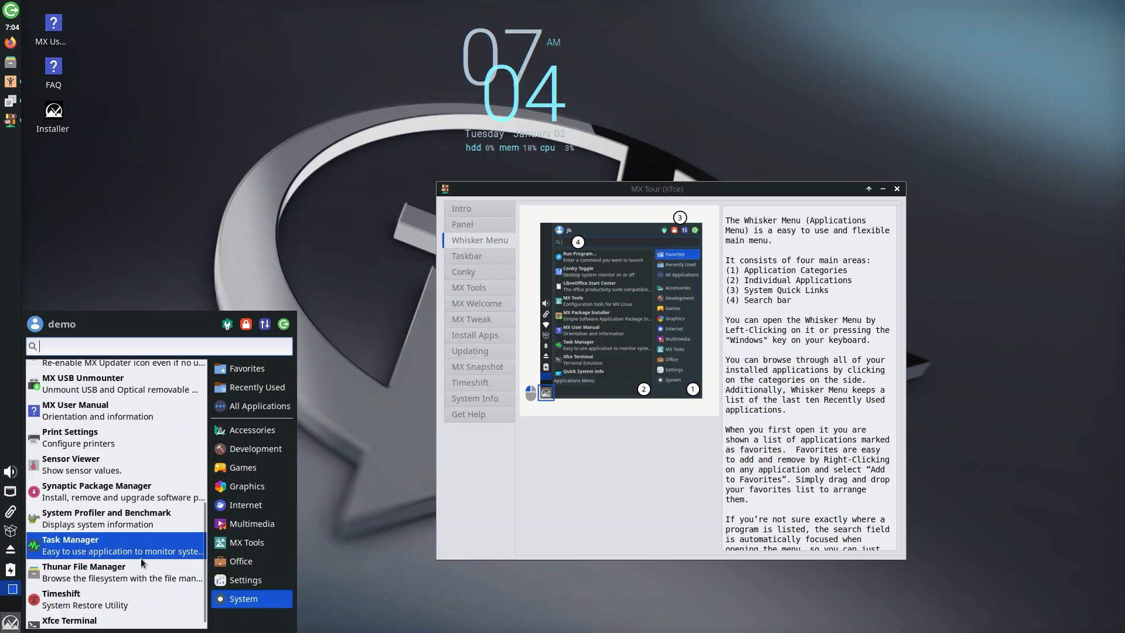
{"action": "scroll", "coordinate": [132, 557], "scroll_direction": "down", "scroll_amount": 2}
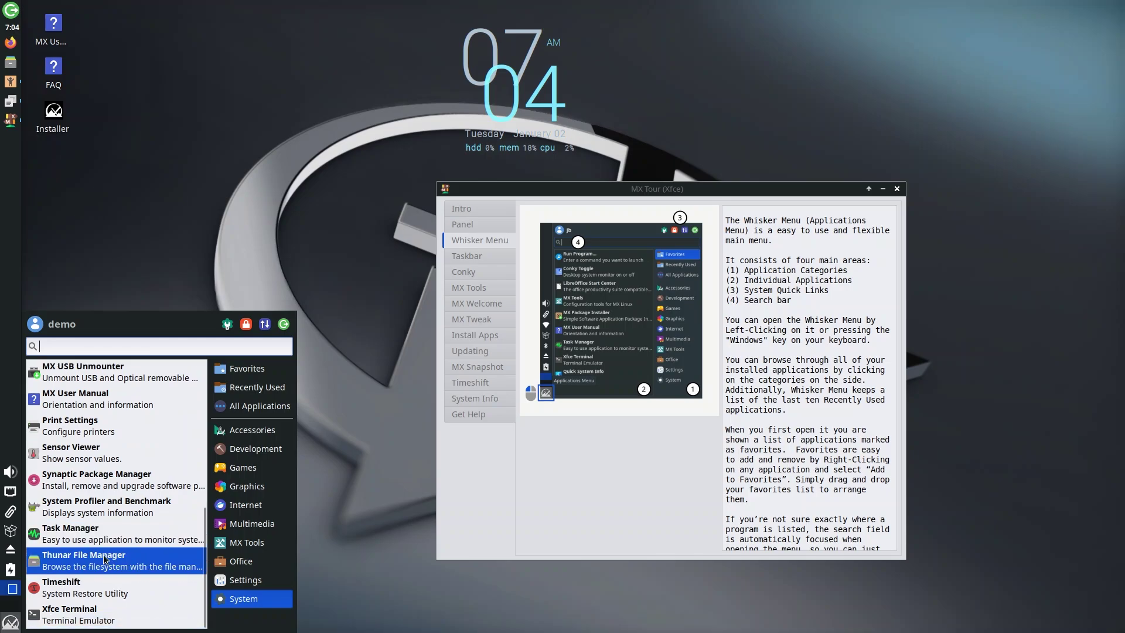
- Launch Thunar, check its About dialog shows version 4.18.4, then close both windows
{"action": "left_click", "coordinate": [59, 563]}
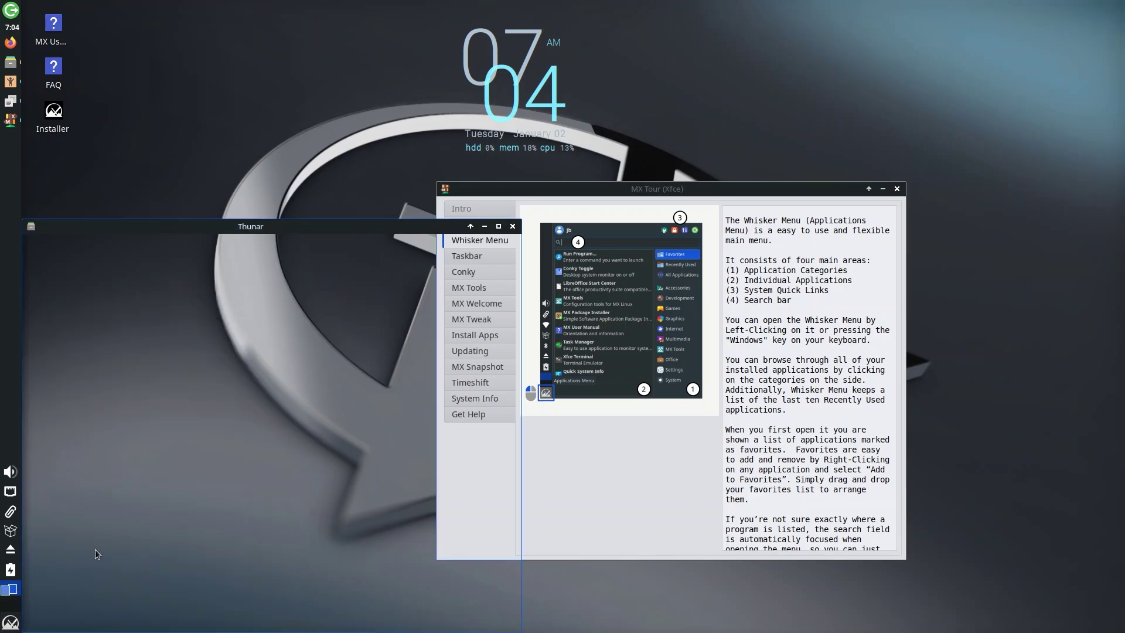
{"action": "left_click_drag", "start_coordinate": [287, 228], "coordinate": [397, 126]}
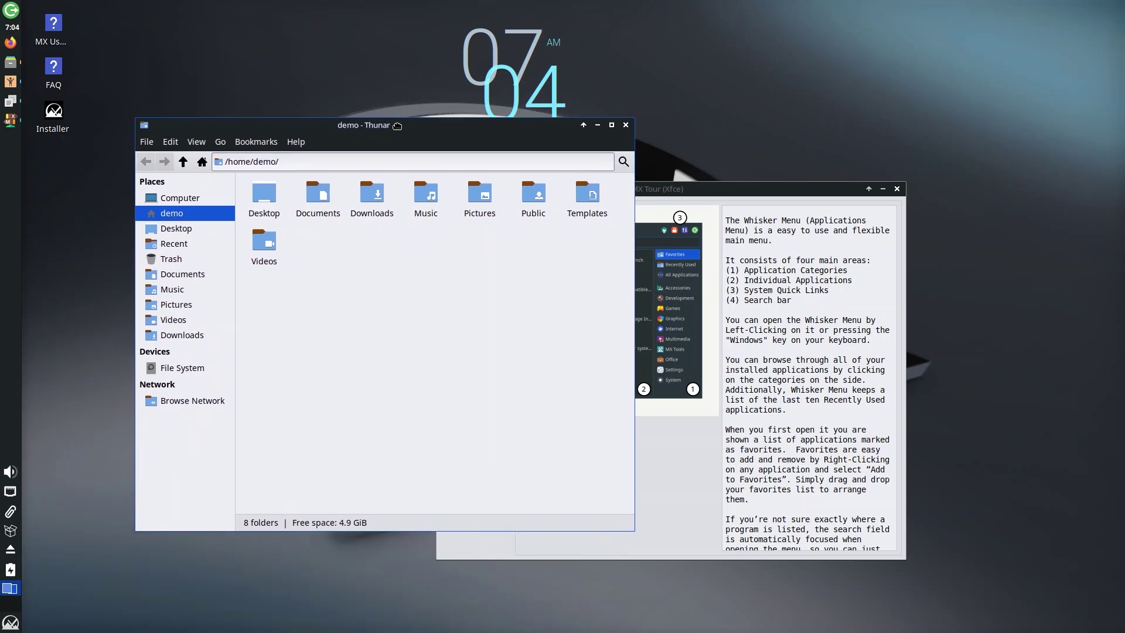
{"action": "left_click", "coordinate": [303, 143]}
{"action": "left_click", "coordinate": [310, 181]}
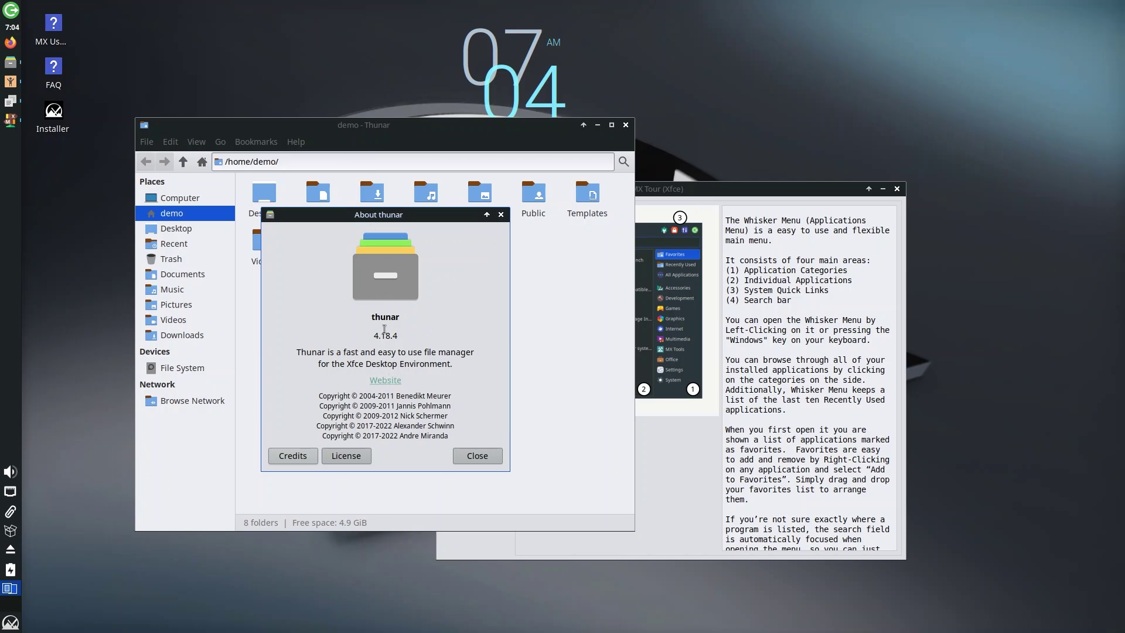
{"action": "left_click_drag", "start_coordinate": [362, 334], "coordinate": [431, 330]}
{"action": "left_click", "coordinate": [501, 214]}
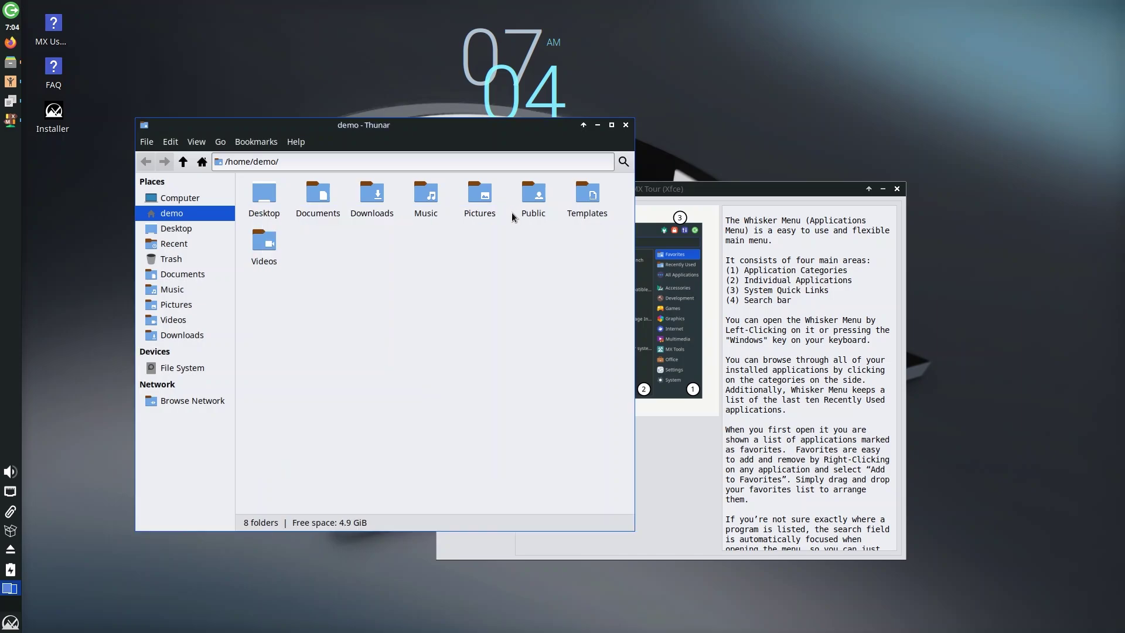
{"action": "left_click", "coordinate": [625, 126]}
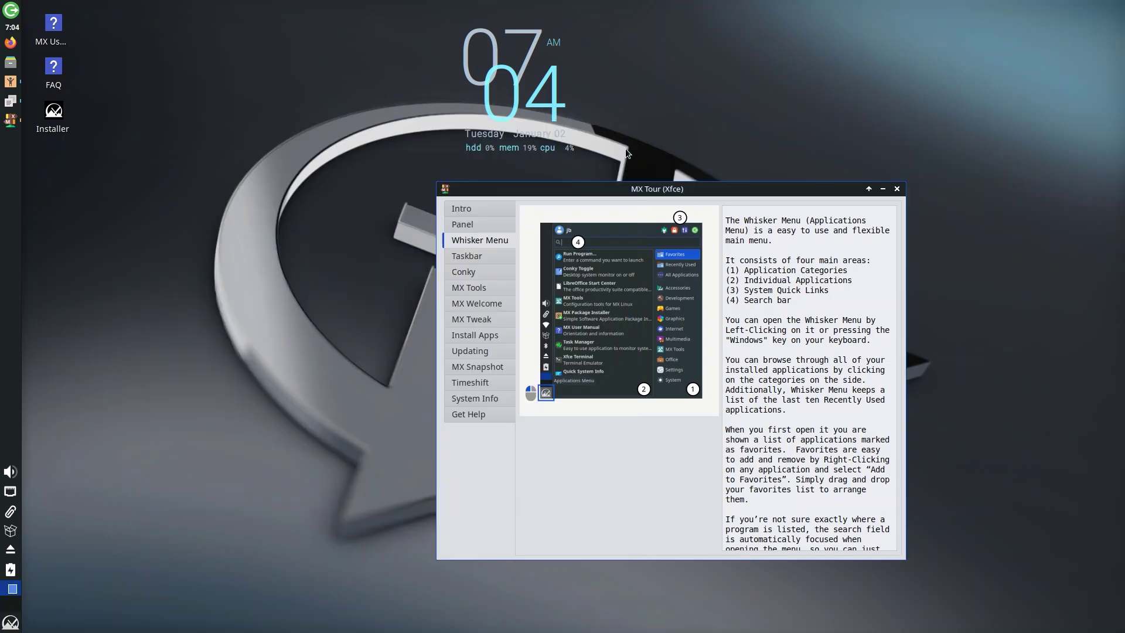
- Flip between the tour's Taskbar and Panel pages, then open the left panel's Panel submenu
{"action": "left_click", "coordinate": [458, 255]}
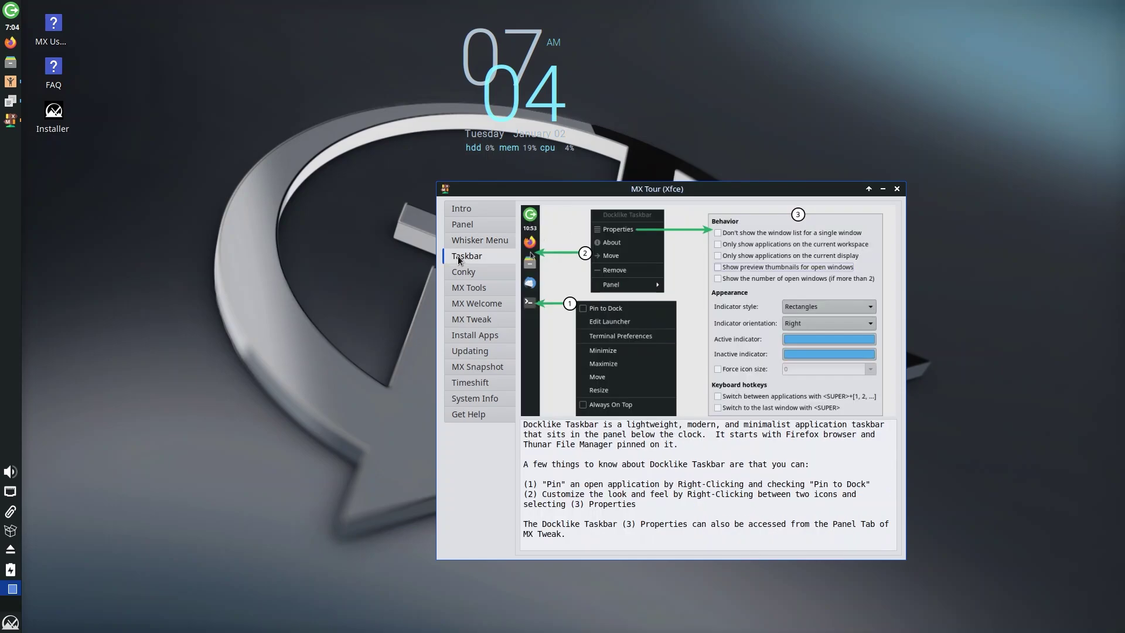
{"action": "left_click", "coordinate": [472, 229]}
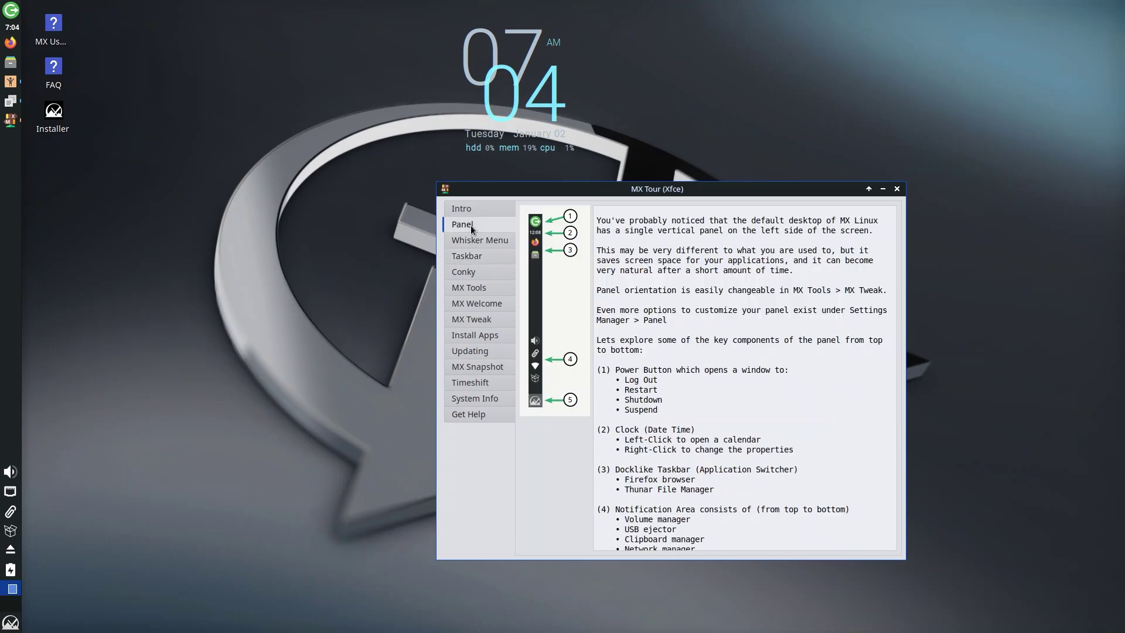
{"action": "left_click", "coordinate": [469, 259]}
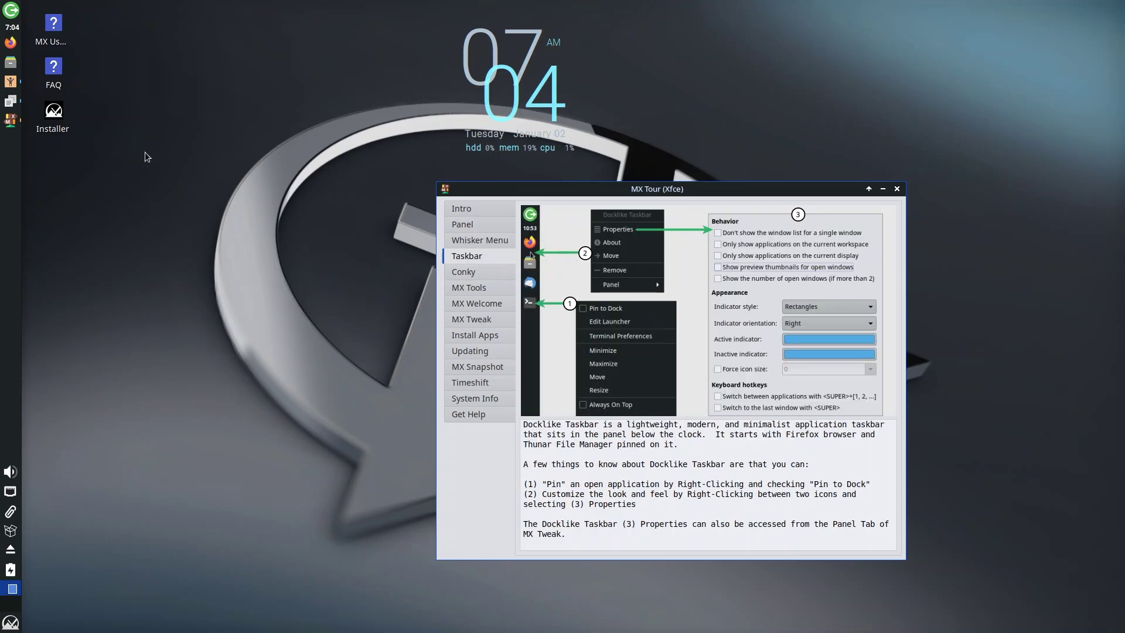
{"action": "right_click", "coordinate": [11, 185]}
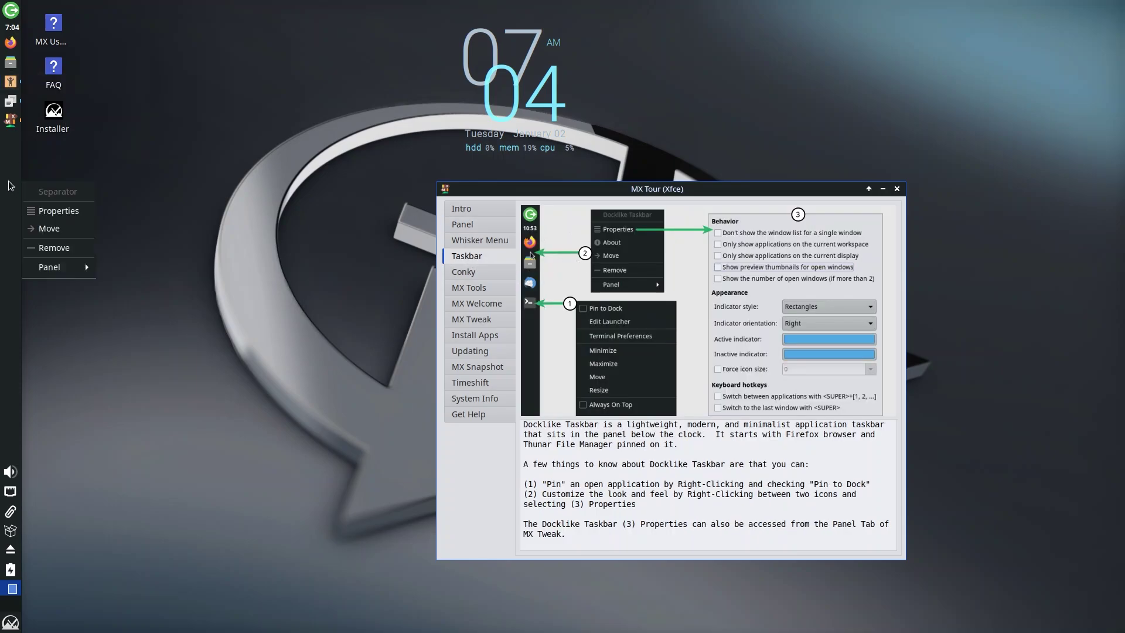
{"action": "mouse_move", "coordinate": [57, 268]}
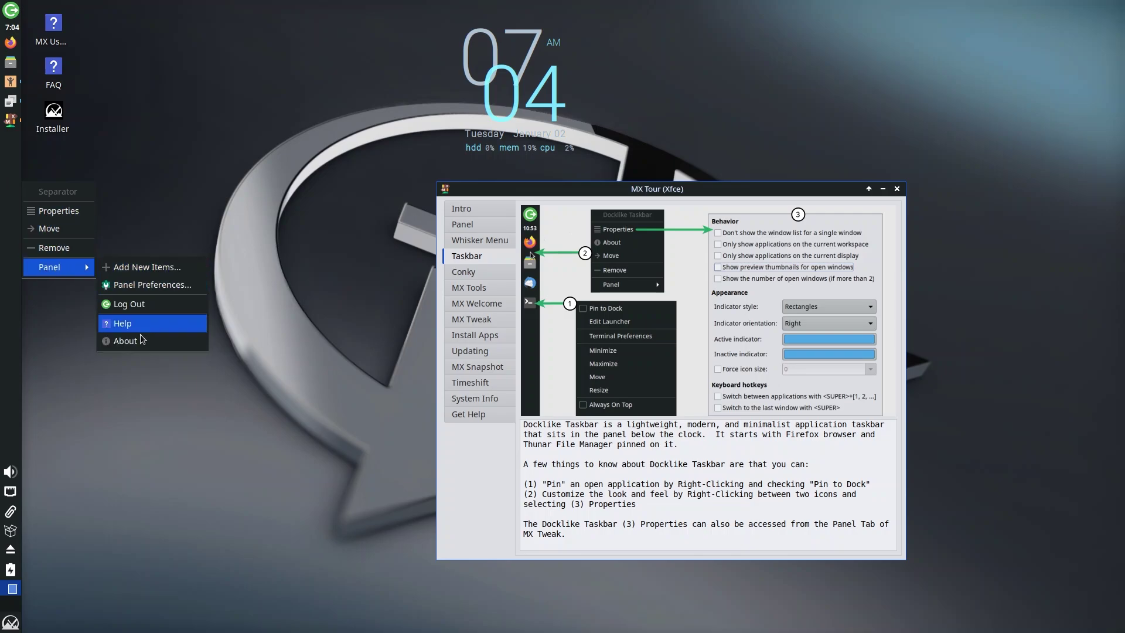
- Open Panel Preferences and glance at the panel list and Appearance tab
{"action": "left_click", "coordinate": [155, 281]}
{"action": "left_click", "coordinate": [583, 198]}
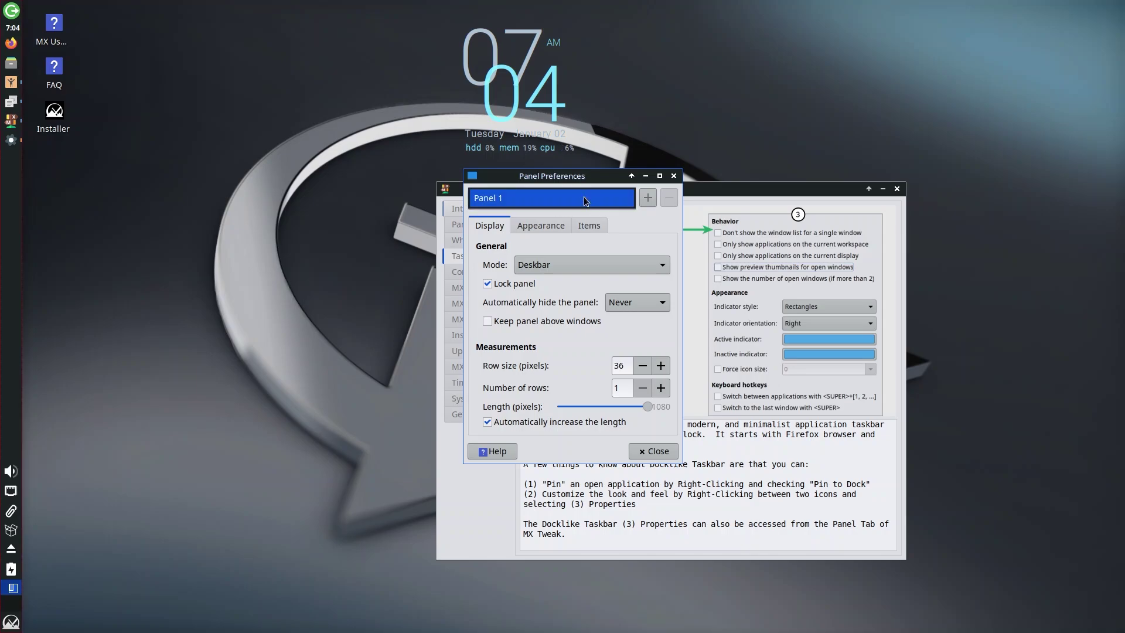
{"action": "left_click", "coordinate": [583, 197]}
{"action": "left_click", "coordinate": [533, 226]}
{"action": "left_click", "coordinate": [489, 228]}
- Cycle the panel Mode through Horizontal, Vertical and Deskbar, ending on Deskbar
{"action": "left_click", "coordinate": [559, 262]}
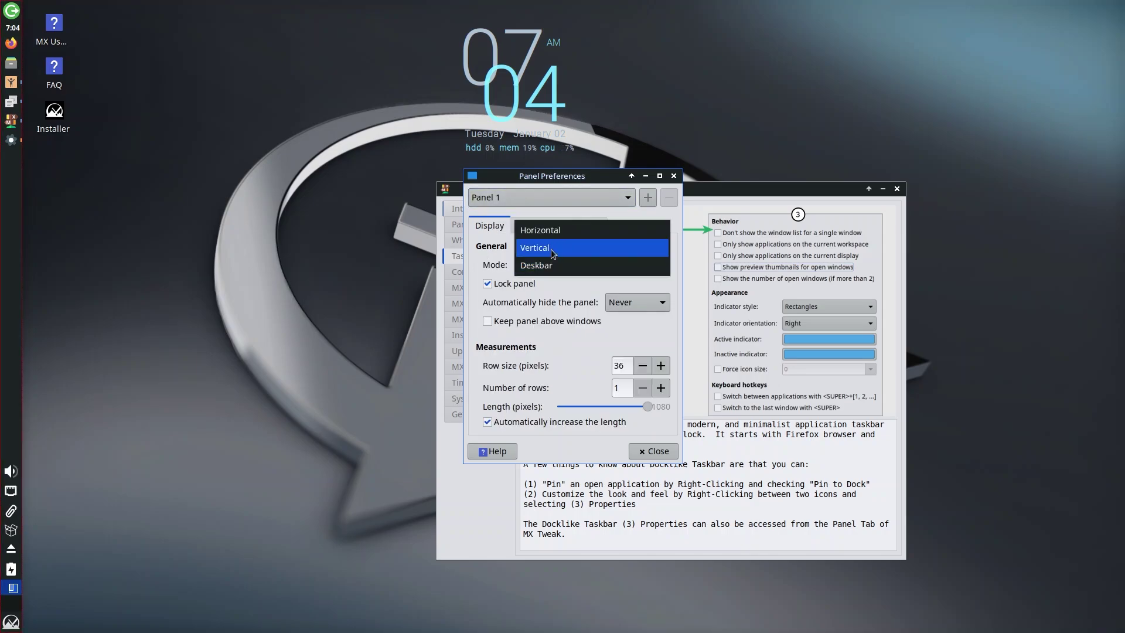
{"action": "left_click", "coordinate": [551, 234]}
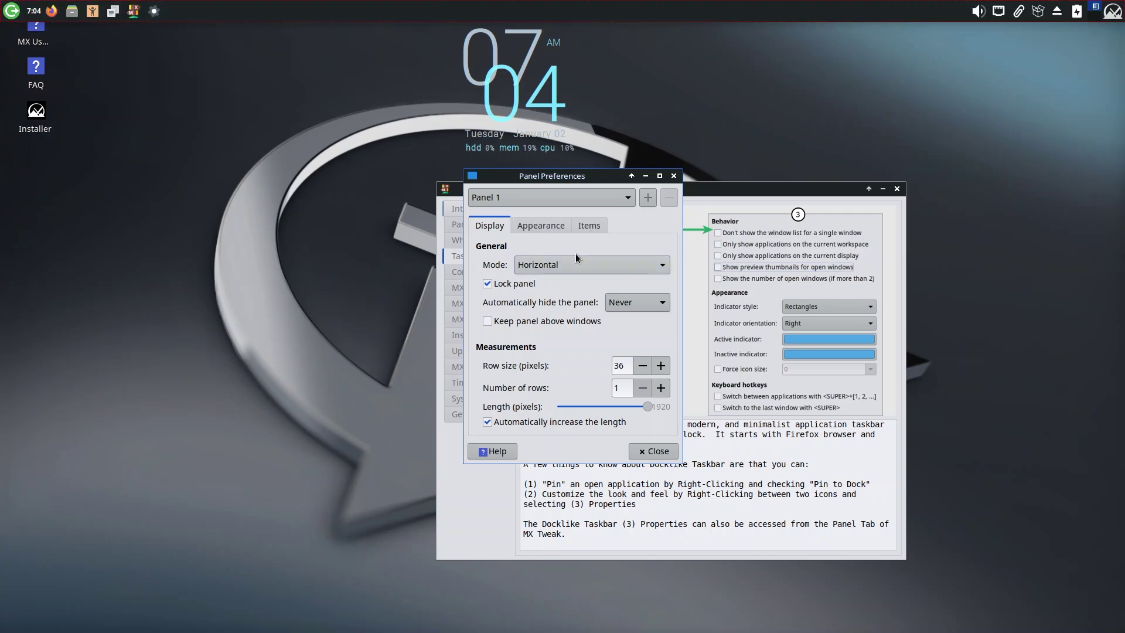
{"action": "left_click", "coordinate": [536, 265]}
{"action": "left_click", "coordinate": [543, 284]}
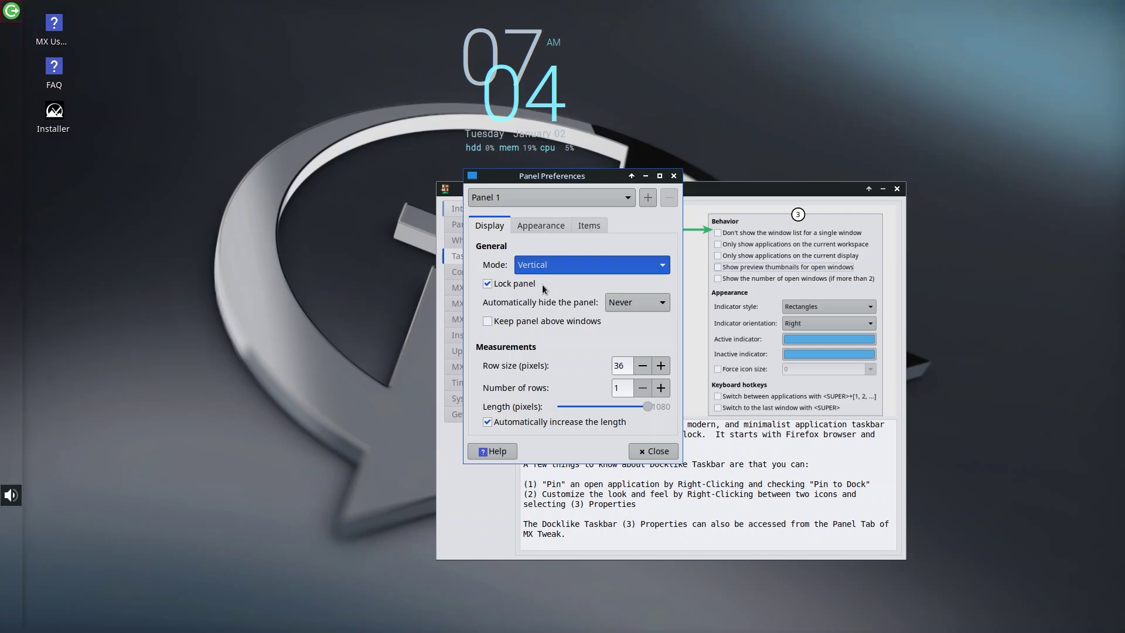
{"action": "left_click", "coordinate": [559, 261]}
{"action": "left_click", "coordinate": [549, 271]}
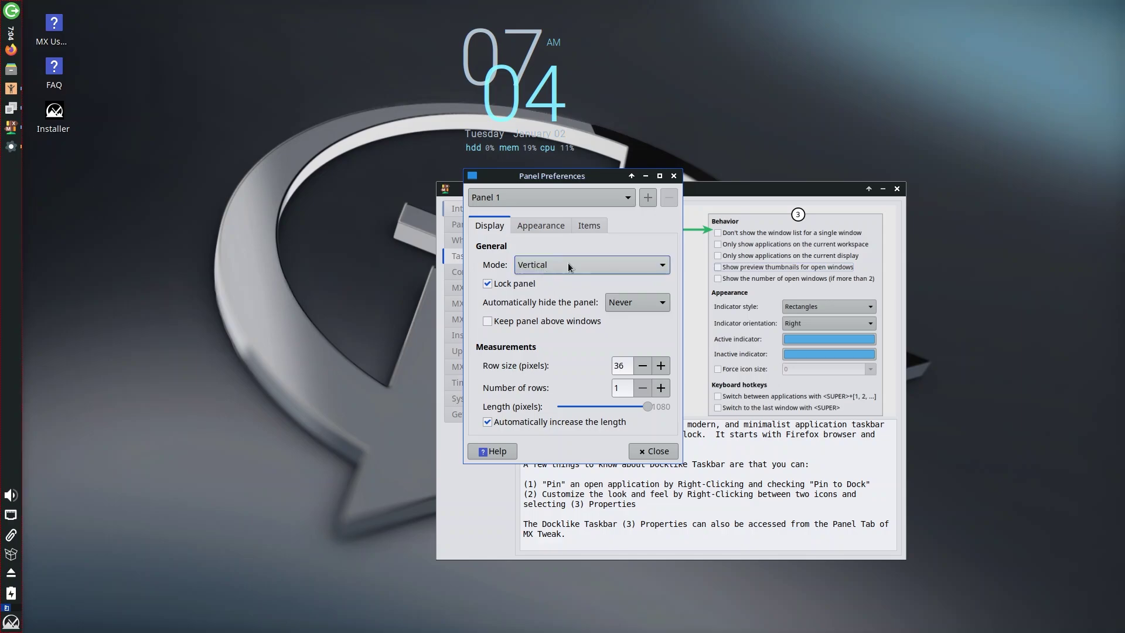
{"action": "left_click", "coordinate": [567, 262]}
{"action": "left_click", "coordinate": [544, 287]}
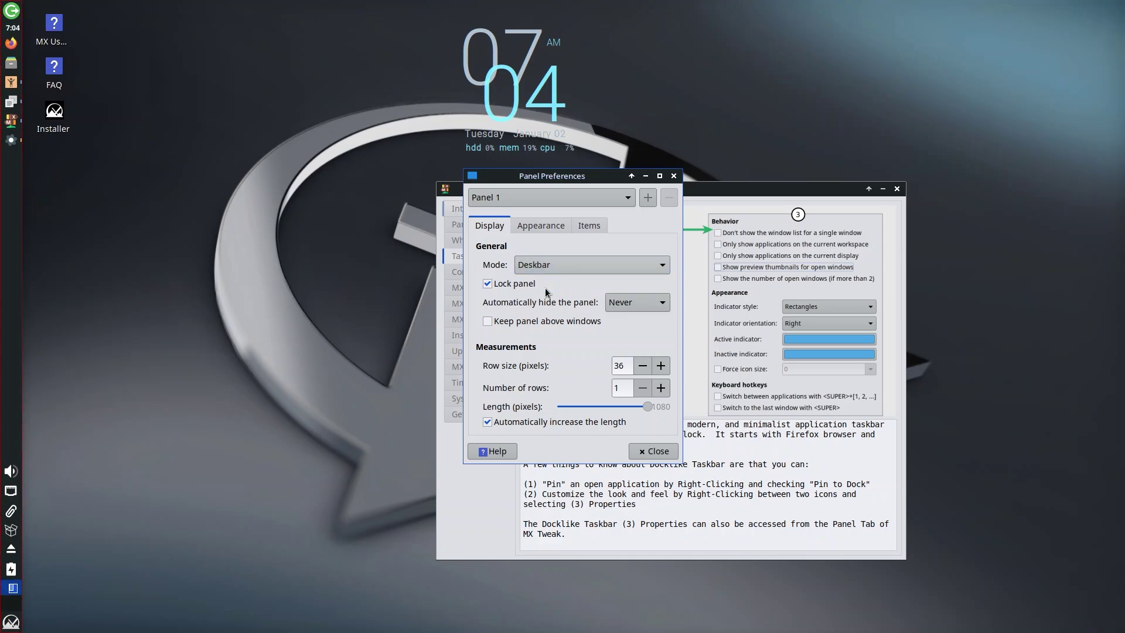
{"action": "left_click", "coordinate": [567, 263]}
{"action": "left_click", "coordinate": [557, 247]}
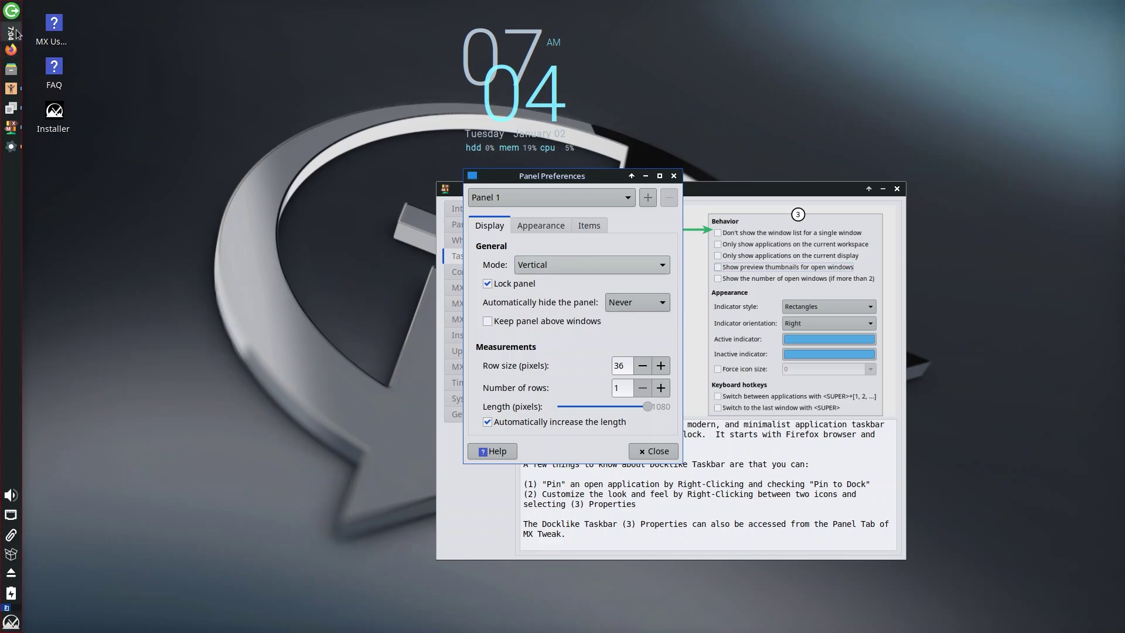
{"action": "left_click", "coordinate": [564, 268]}
{"action": "left_click", "coordinate": [535, 285]}
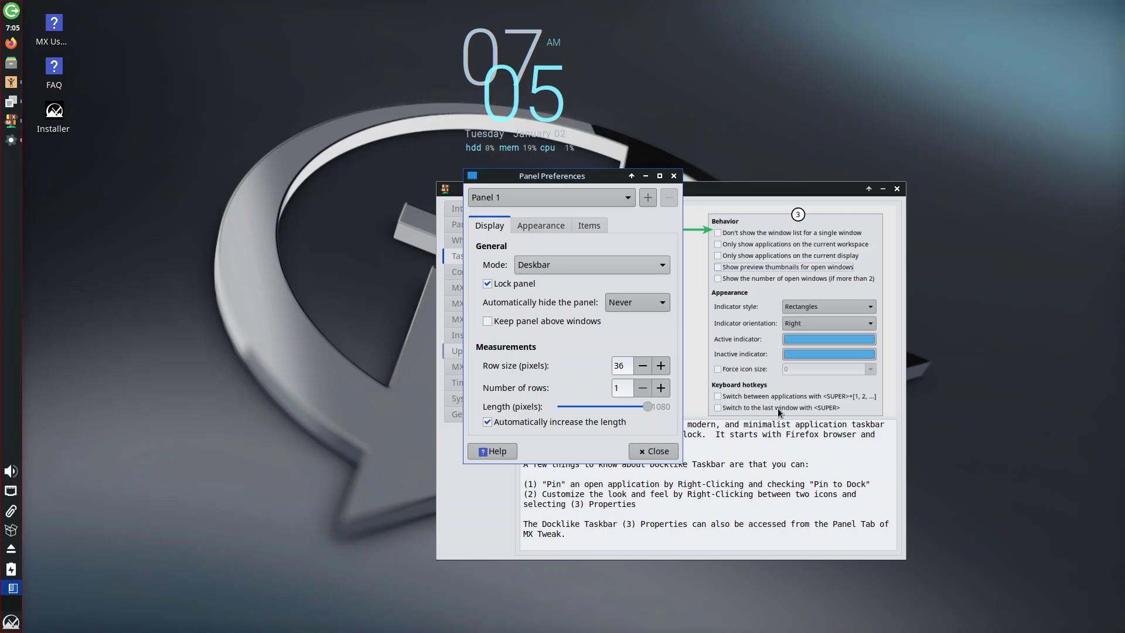
- On the Appearance tab, toggle Dark mode on and off and leave the background style unchanged
{"action": "left_click", "coordinate": [526, 225]}
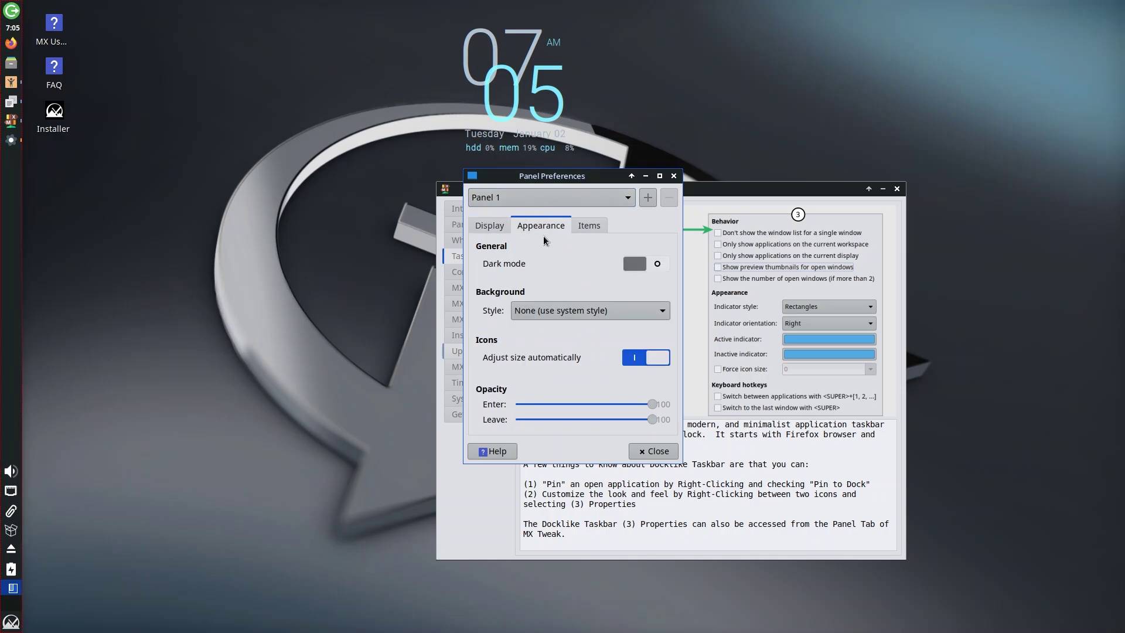
{"action": "left_click", "coordinate": [655, 264]}
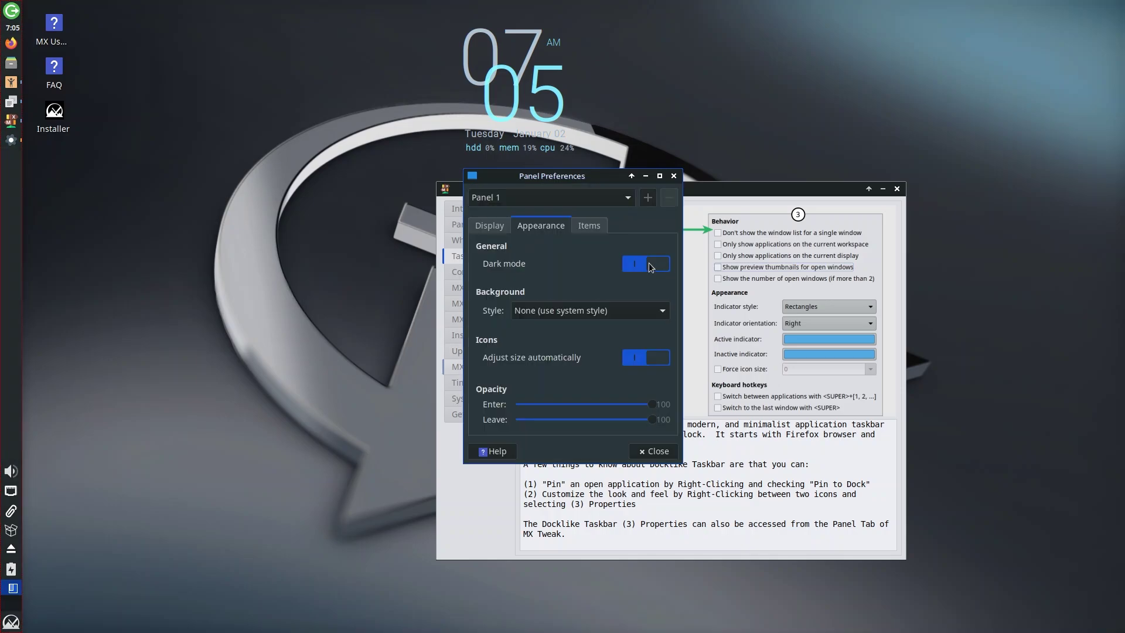
{"action": "left_click", "coordinate": [645, 263]}
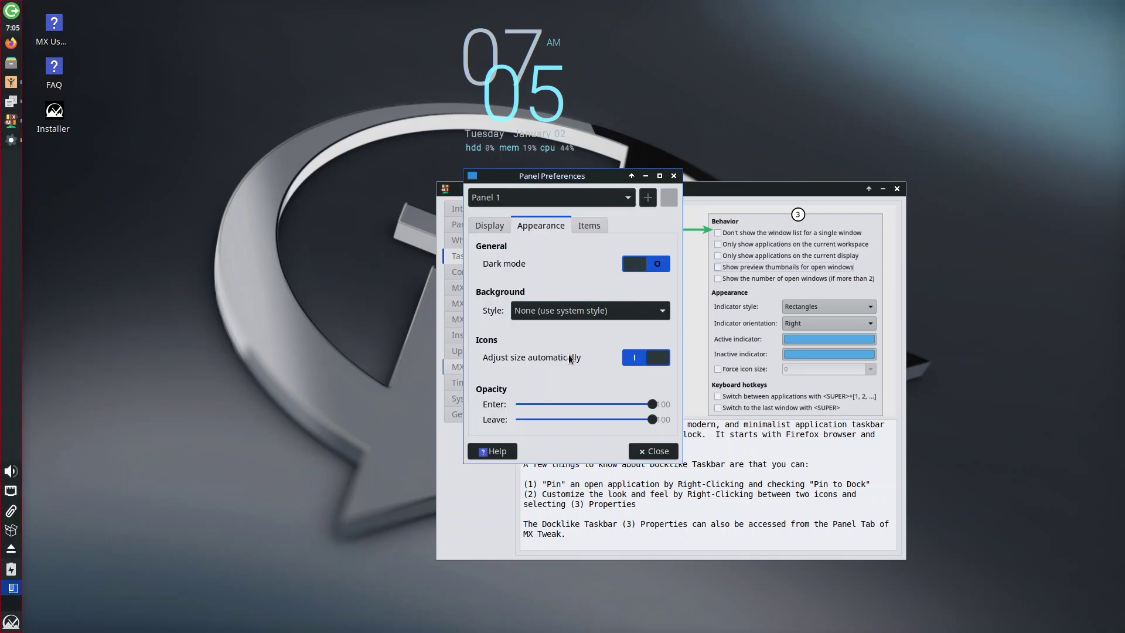
{"action": "left_click", "coordinate": [605, 314]}
{"action": "left_click", "coordinate": [571, 273]}
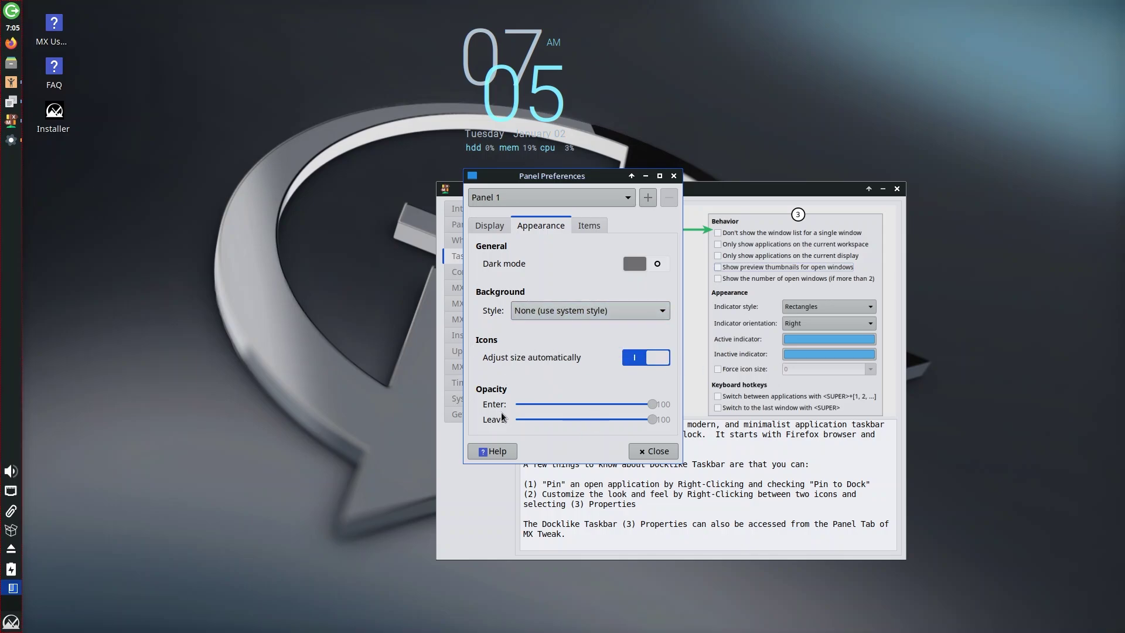
- Close Panel Preferences, then view the separator's properties keeping Style as Transparent
{"action": "left_click", "coordinate": [673, 177]}
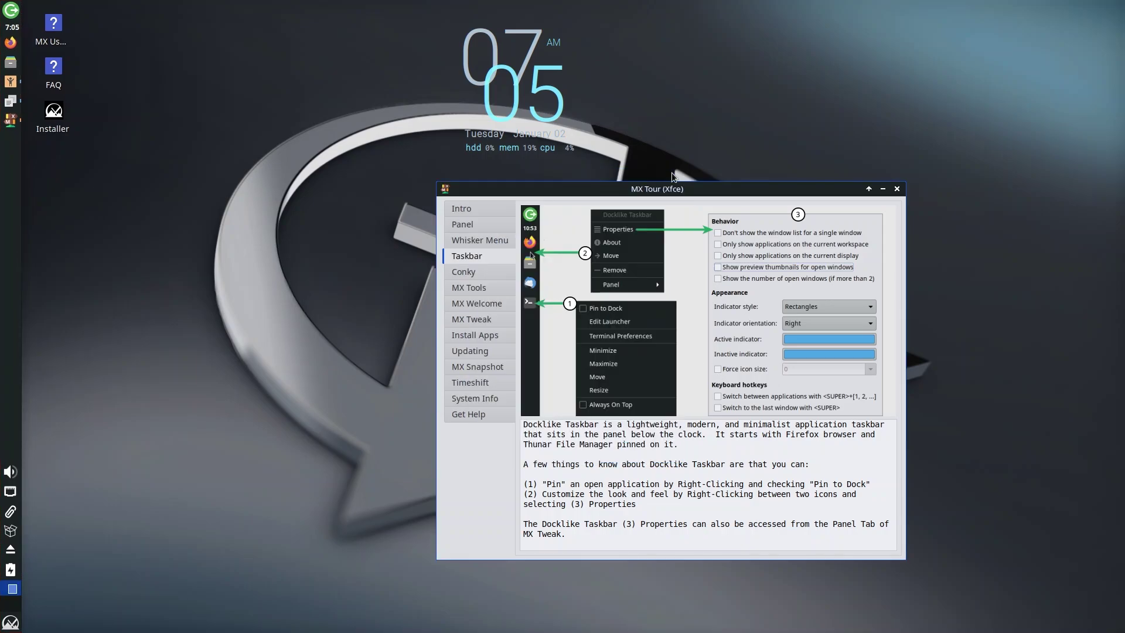
{"action": "right_click", "coordinate": [11, 196]}
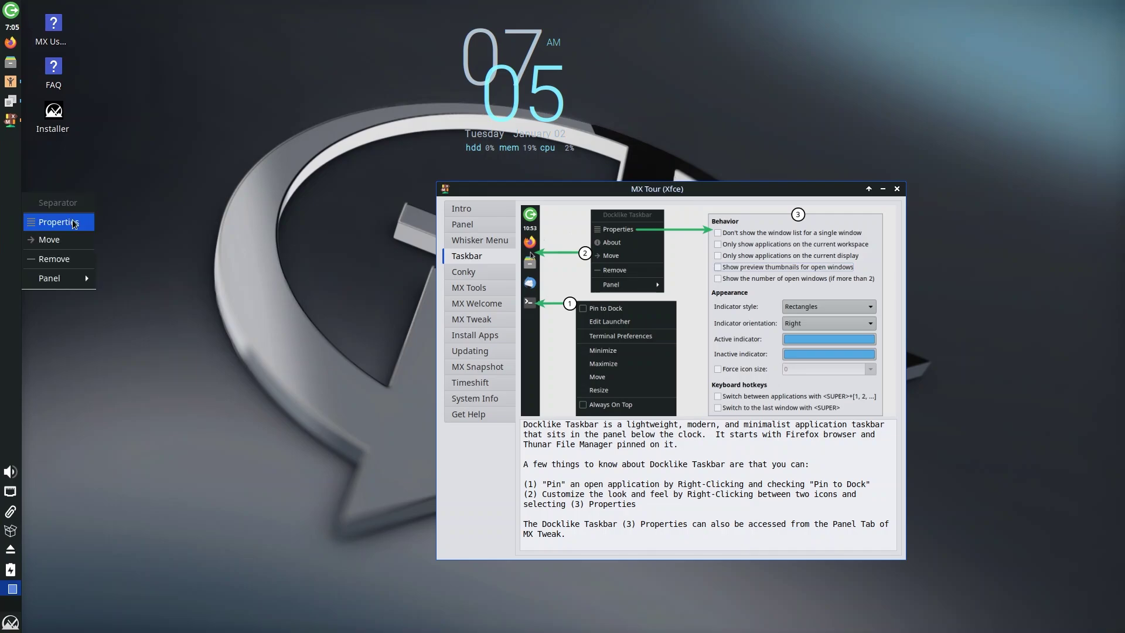
{"action": "left_click", "coordinate": [57, 222]}
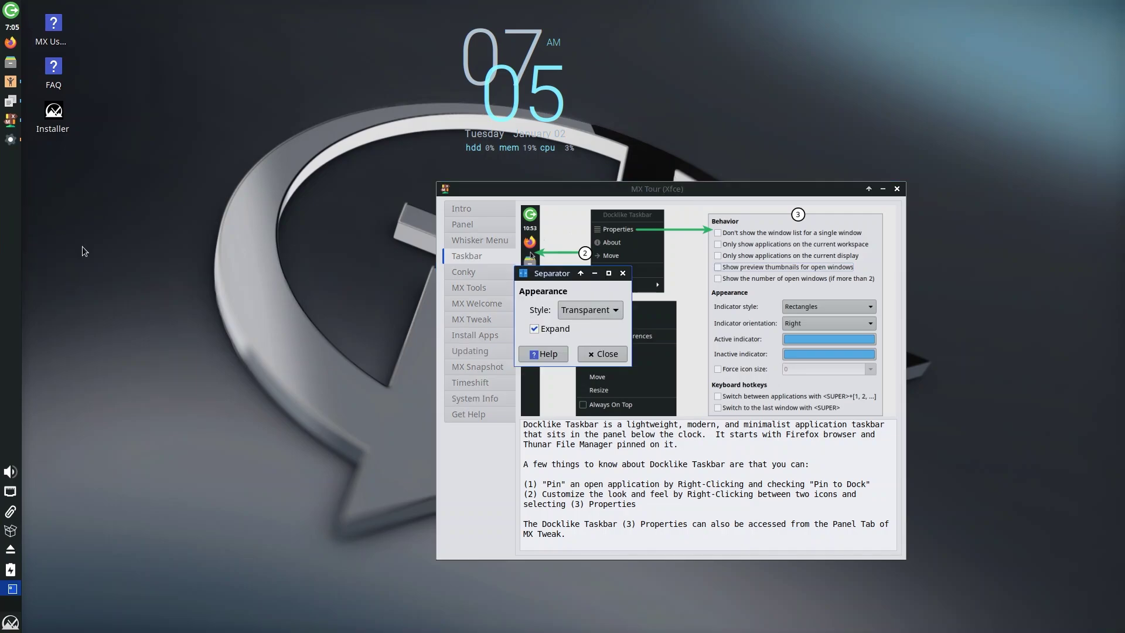
{"action": "left_click", "coordinate": [586, 310]}
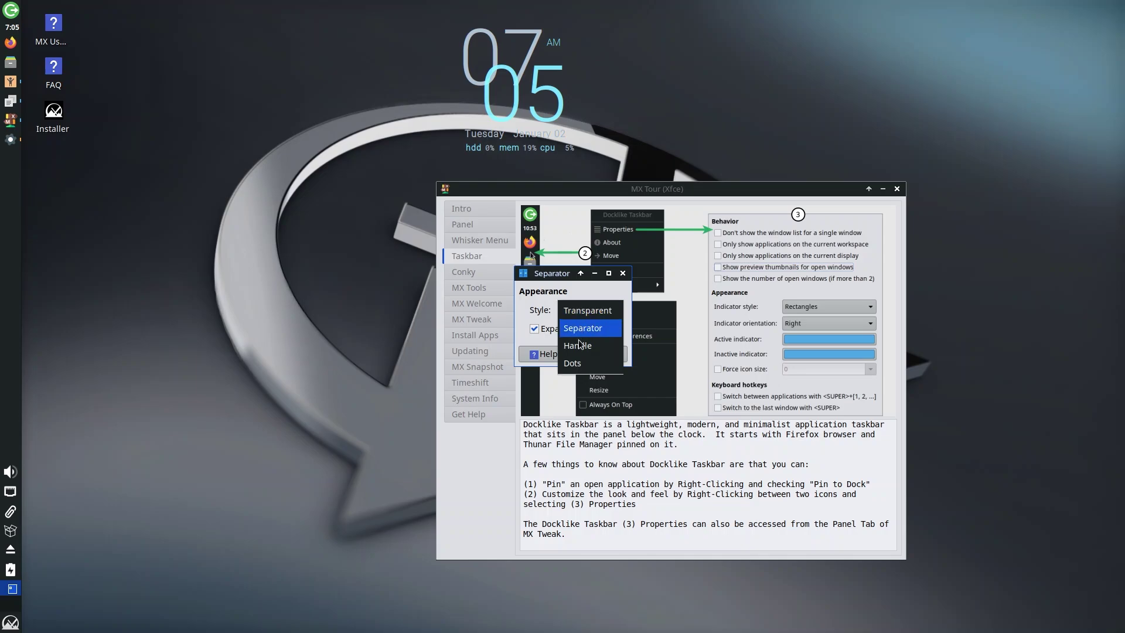
{"action": "left_click", "coordinate": [560, 280]}
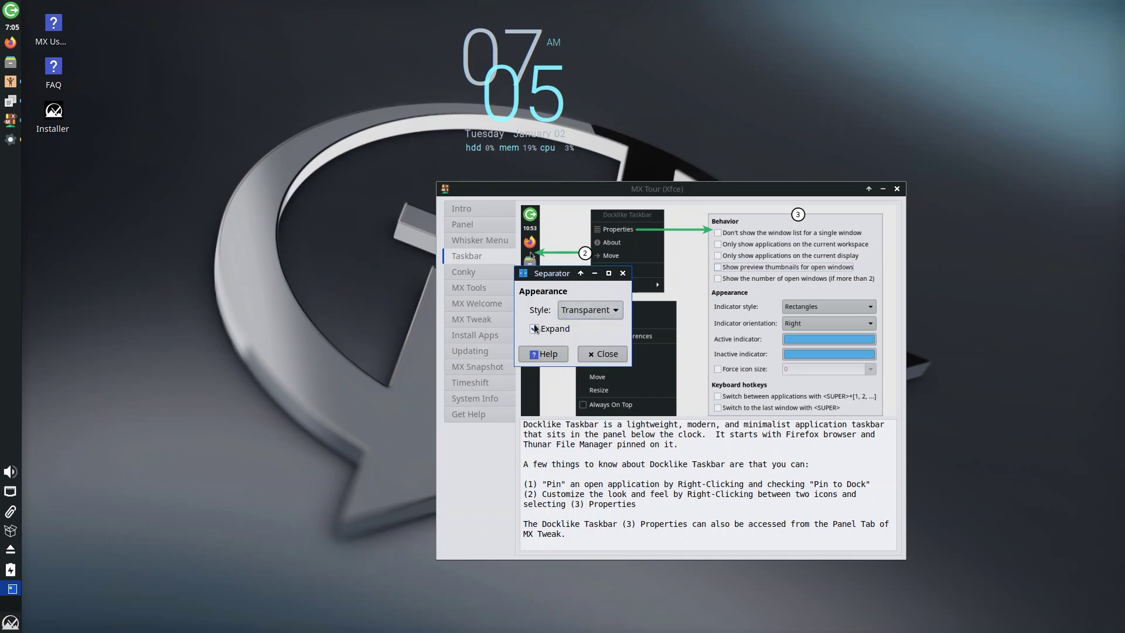
{"action": "left_click", "coordinate": [599, 355]}
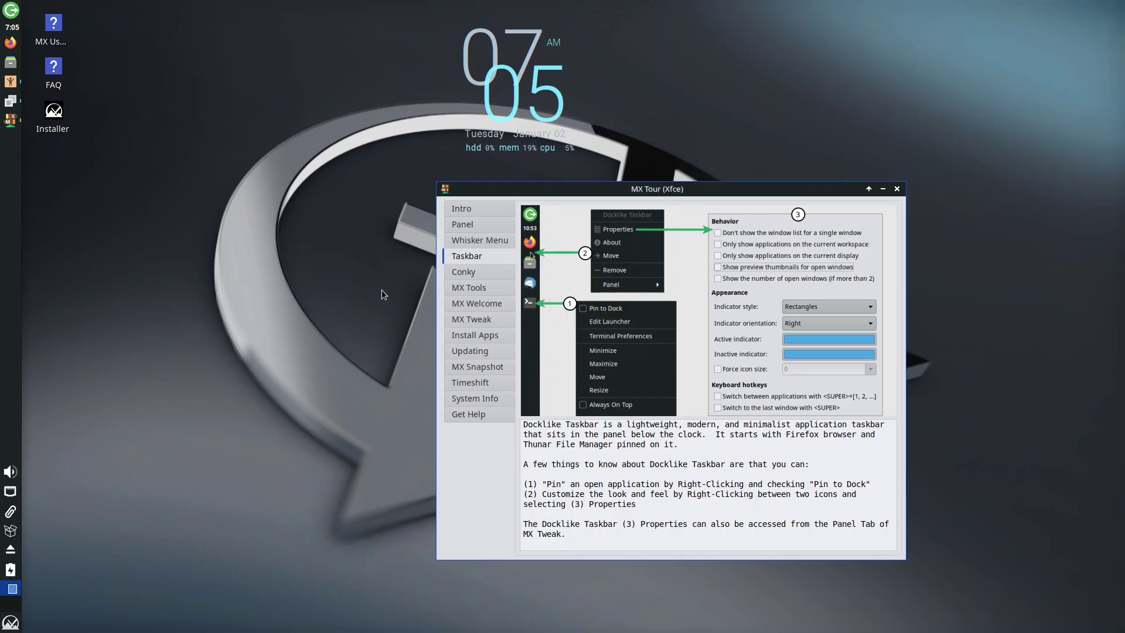
- Show the tour's Conky page and move the tour window lower and right
{"action": "left_click", "coordinate": [474, 273]}
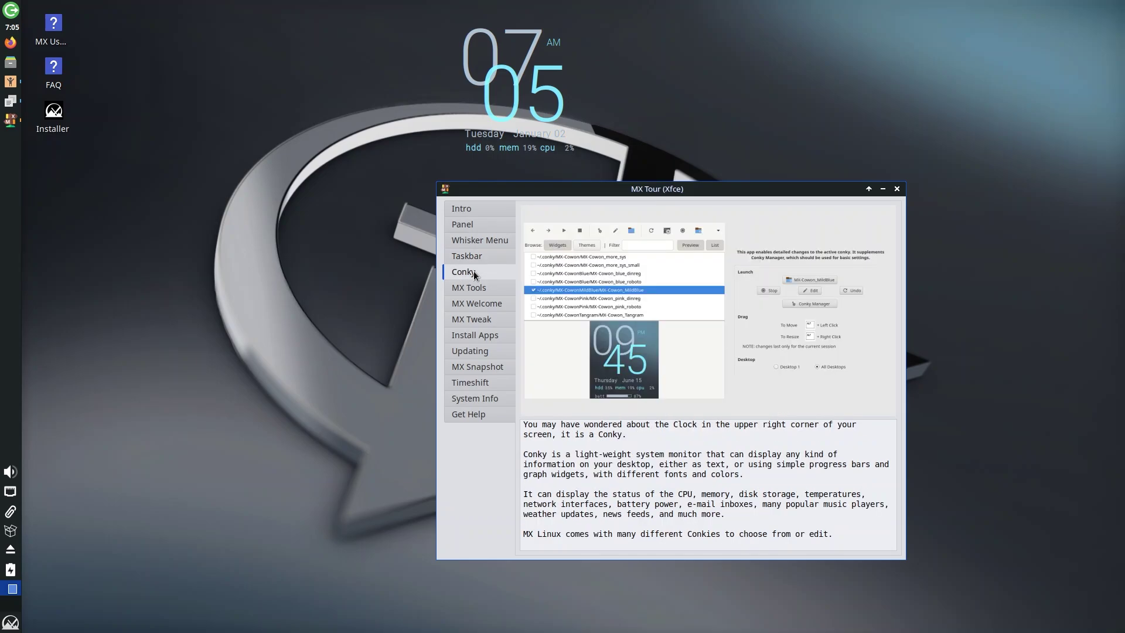
{"action": "left_click_drag", "start_coordinate": [721, 187], "coordinate": [742, 220]}
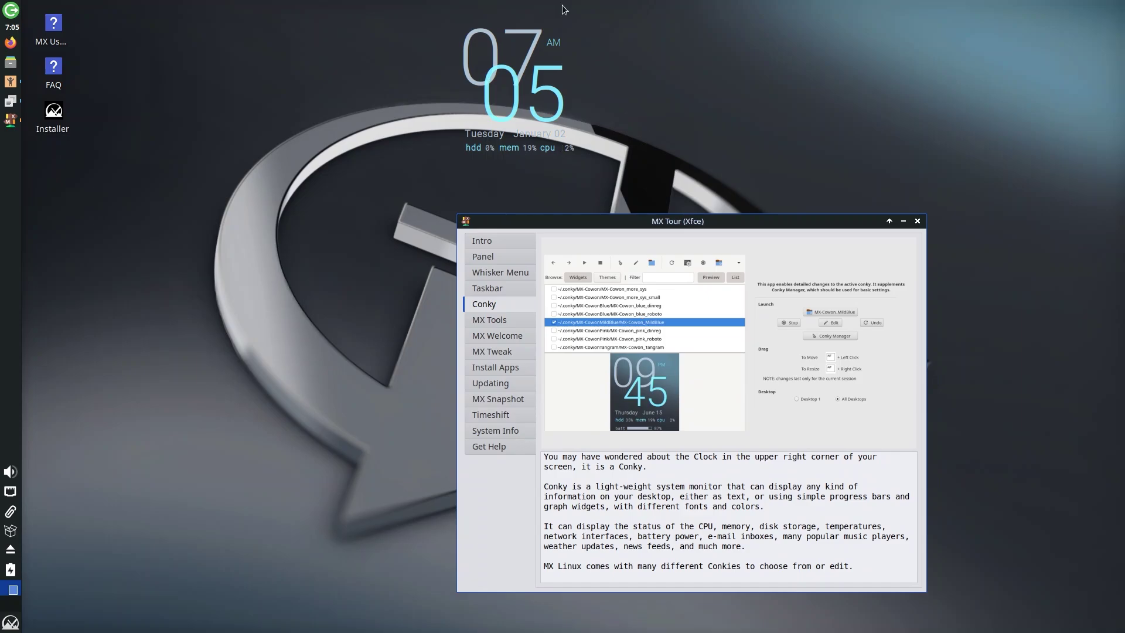
{"action": "left_click", "coordinate": [518, 71]}
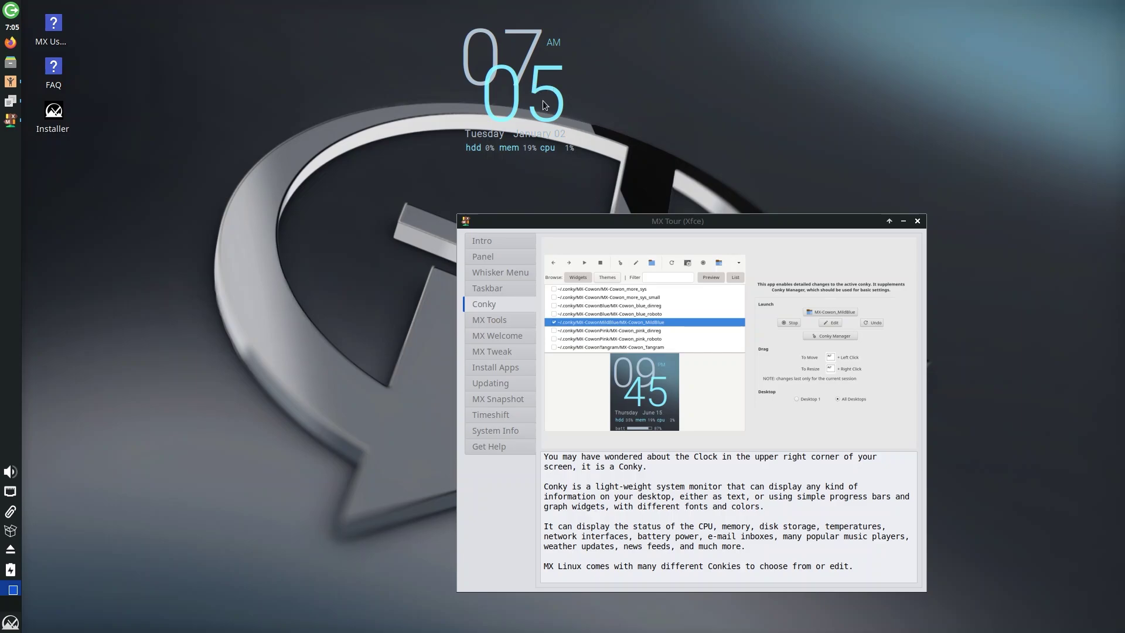
{"action": "left_click", "coordinate": [618, 489]}
{"action": "left_click_drag", "start_coordinate": [582, 486], "coordinate": [798, 505]}
{"action": "left_click", "coordinate": [812, 510]}
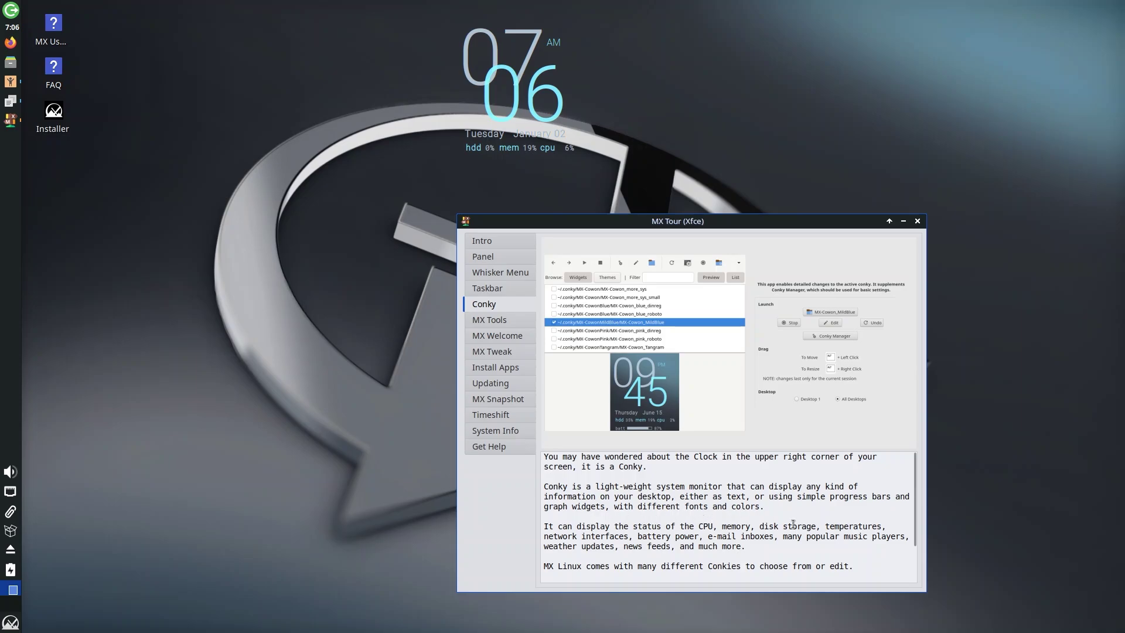
- Page through MX Tools, MX Welcome, Install Apps, Updating and MX Snapshot, ending on MX Tweak
{"action": "key", "text": "Down"}
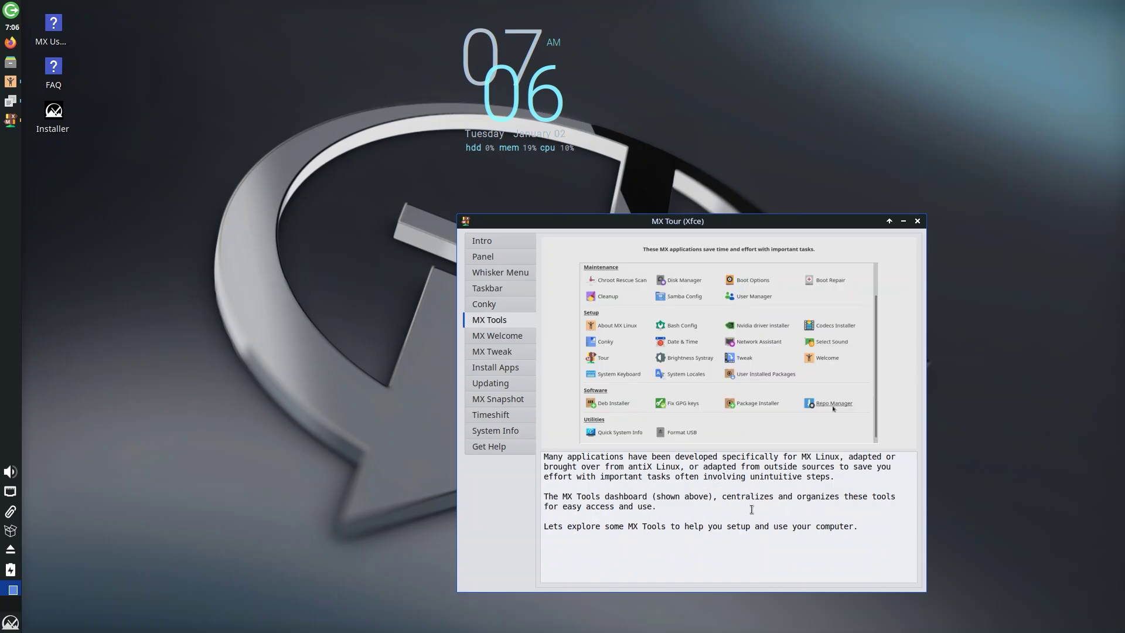
{"action": "left_click", "coordinate": [495, 336]}
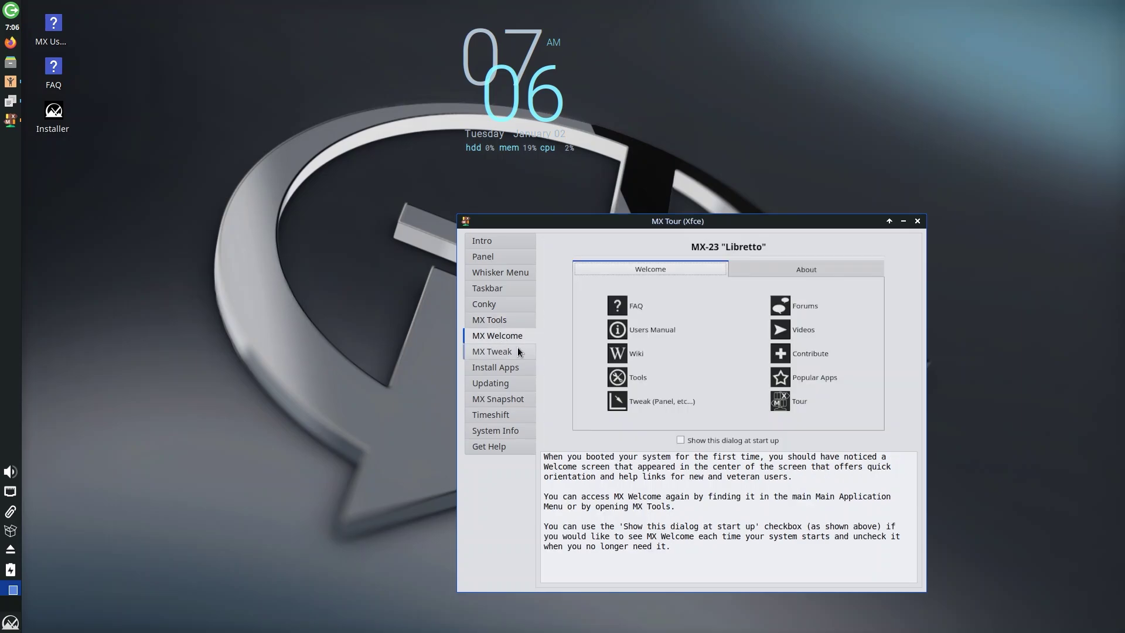
{"action": "left_click", "coordinate": [510, 351]}
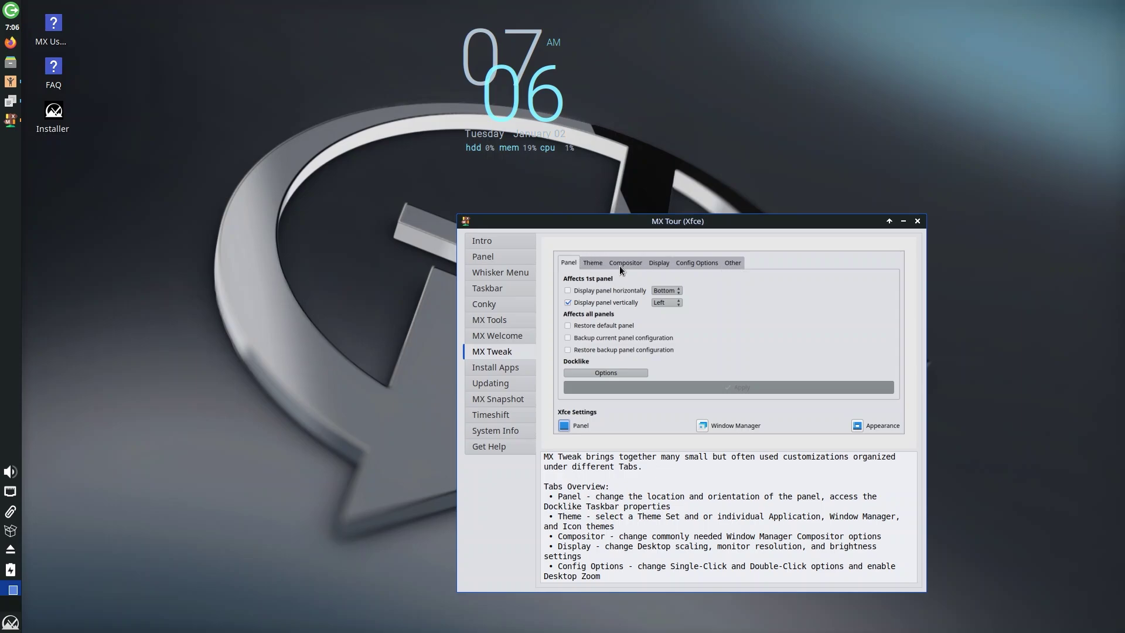
{"action": "left_click", "coordinate": [511, 367]}
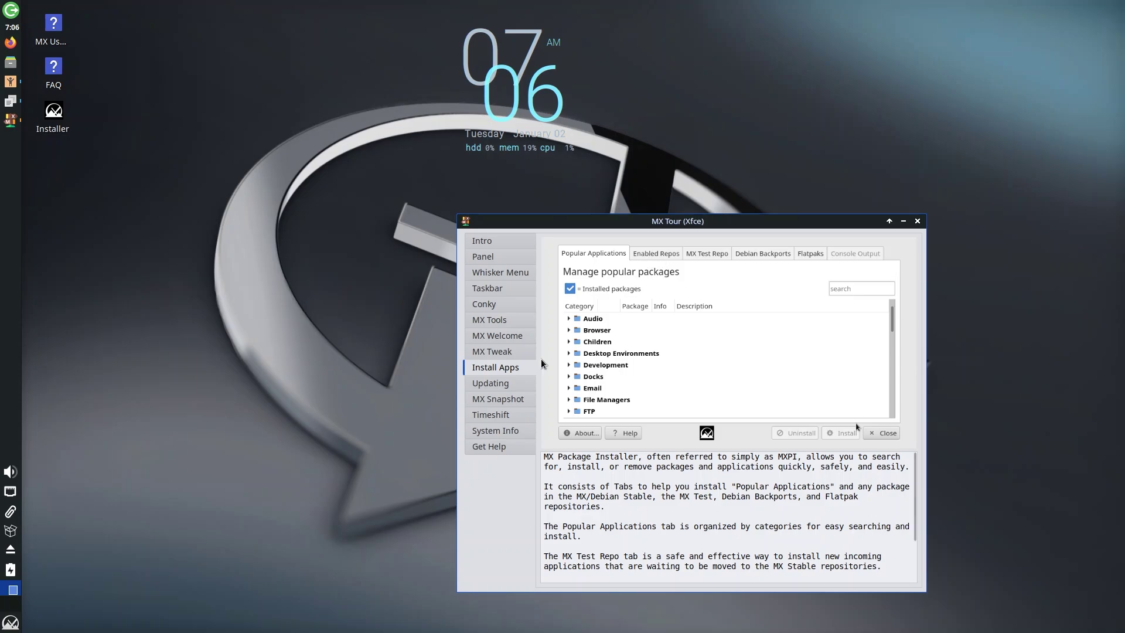
{"action": "left_click", "coordinate": [493, 385]}
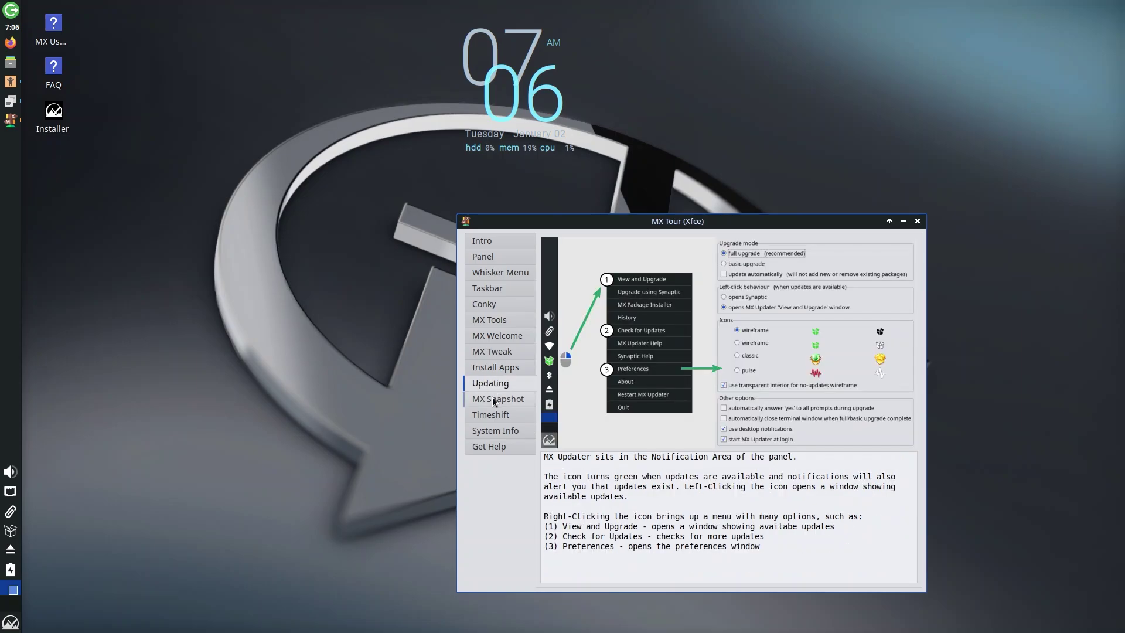
{"action": "left_click", "coordinate": [494, 399]}
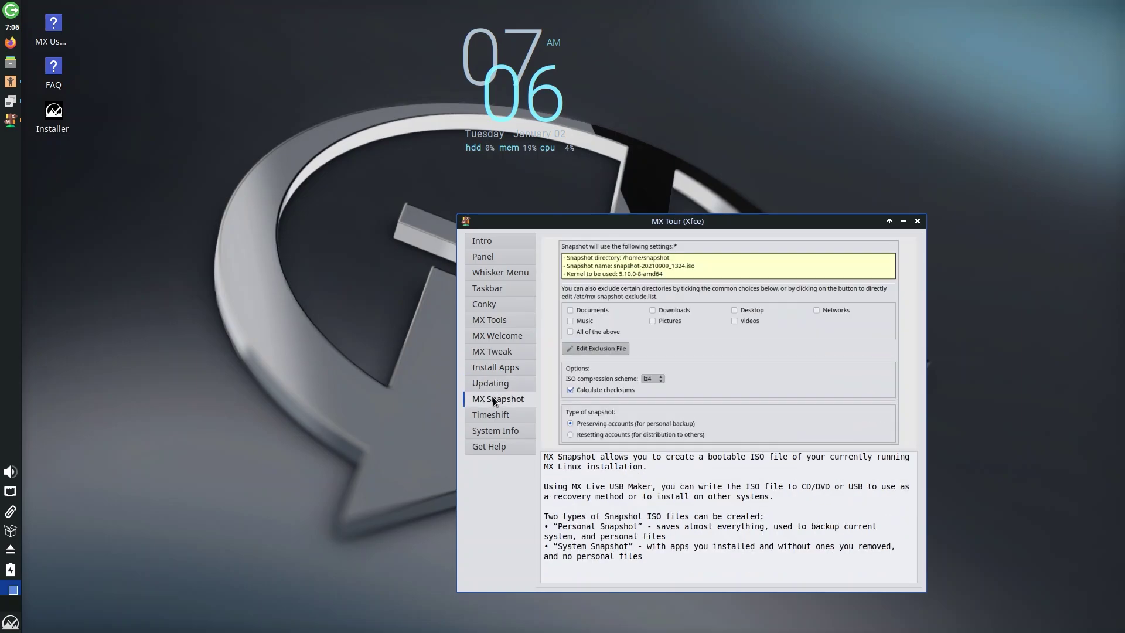
{"action": "left_click", "coordinate": [484, 352]}
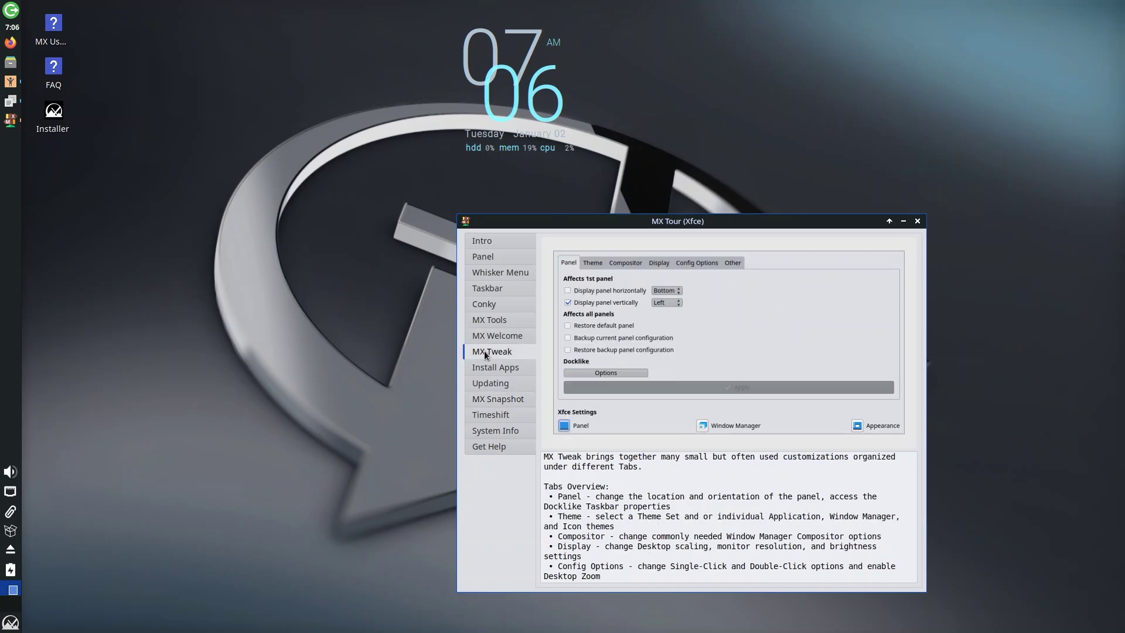
- Launch Settings Manager from a 'setting' menu search and enlarge it to show four columns
{"action": "key", "text": "super"}
{"action": "type", "text": "se"}
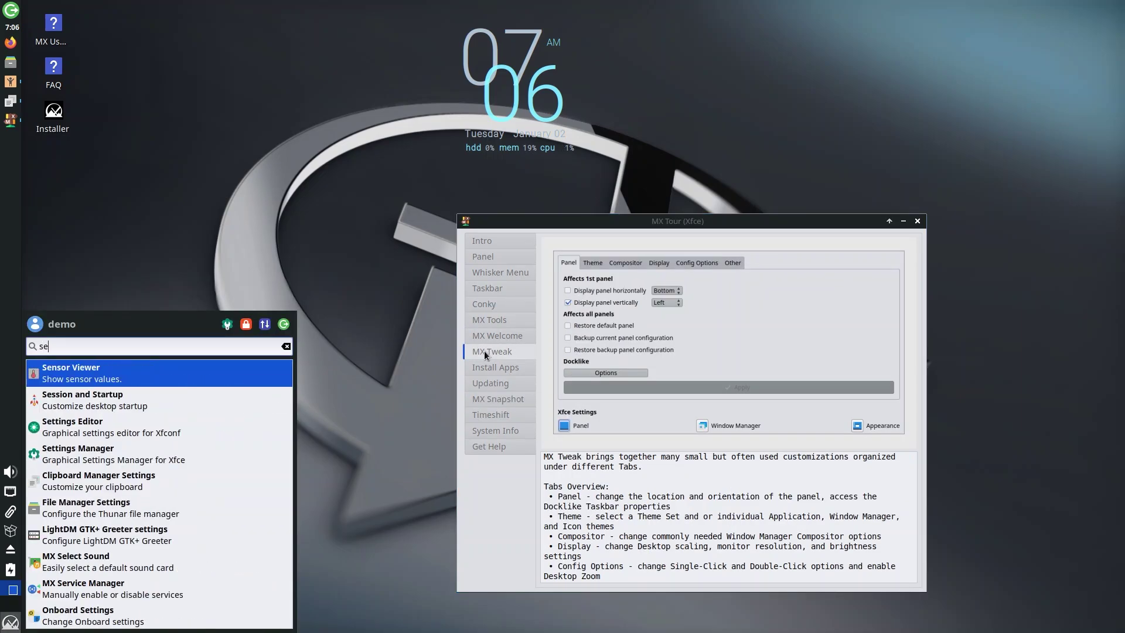
{"action": "type", "text": "tt"}
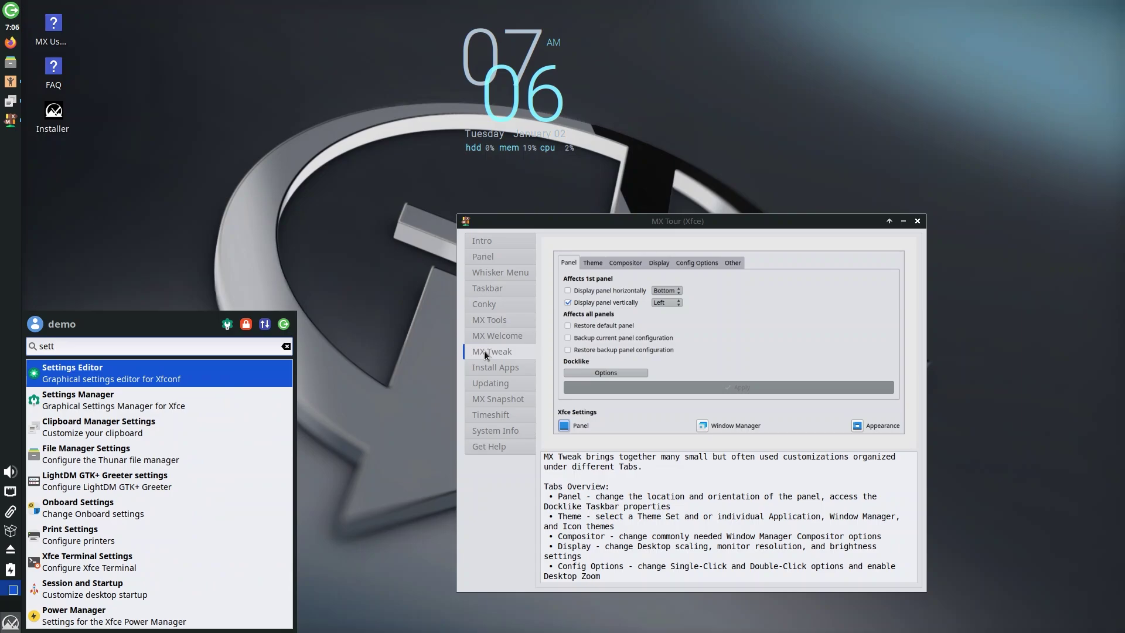
{"action": "type", "text": "ing"}
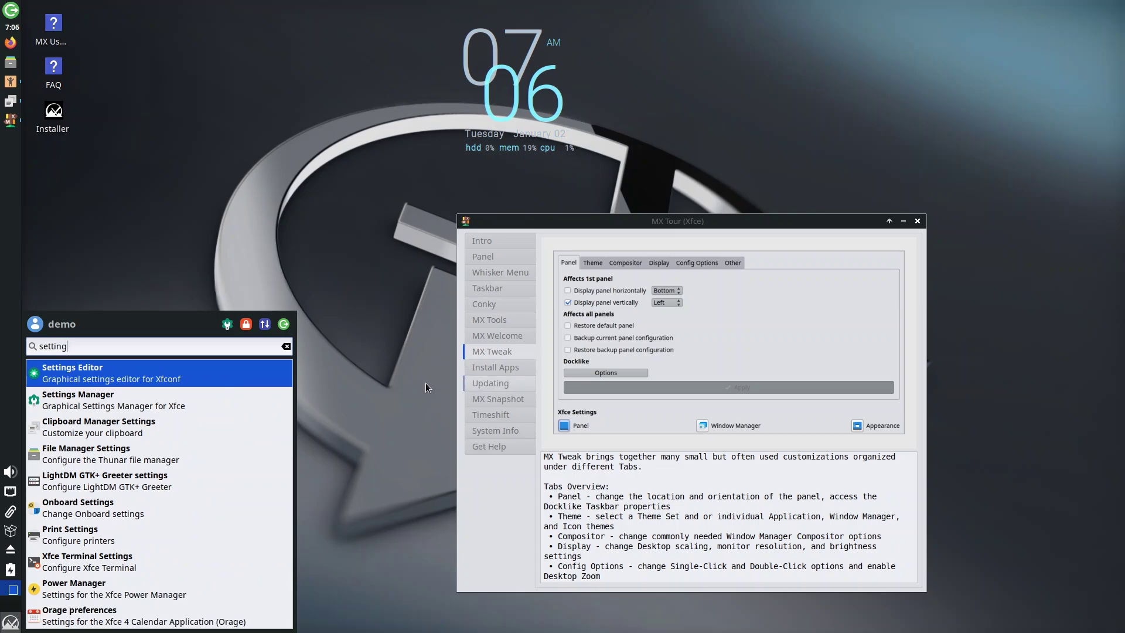
{"action": "left_click", "coordinate": [95, 402]}
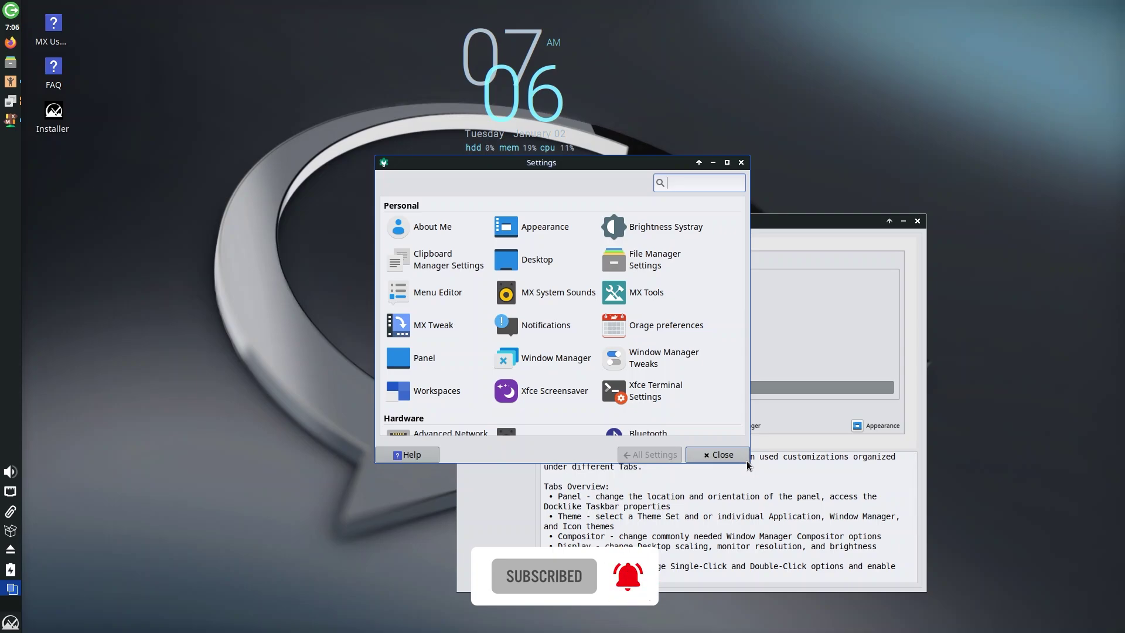
{"action": "left_click_drag", "start_coordinate": [747, 460], "coordinate": [748, 558]}
{"action": "left_click_drag", "start_coordinate": [751, 166], "coordinate": [909, 145]}
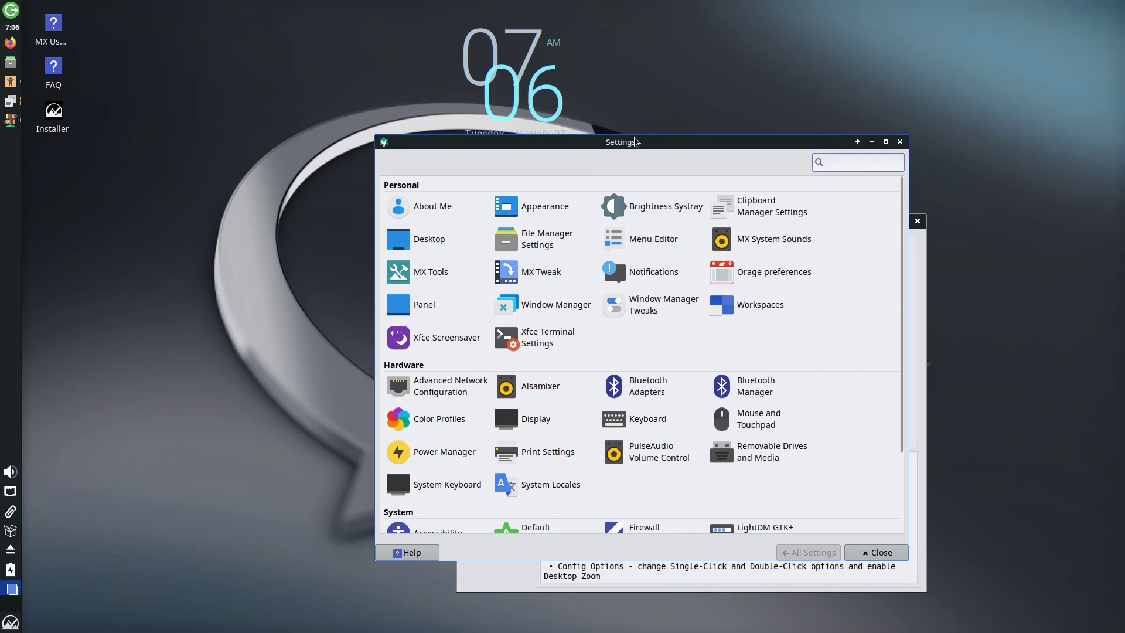
- In Appearance, switch the desktop style to Adwaita-dark
{"action": "left_click", "coordinate": [538, 209]}
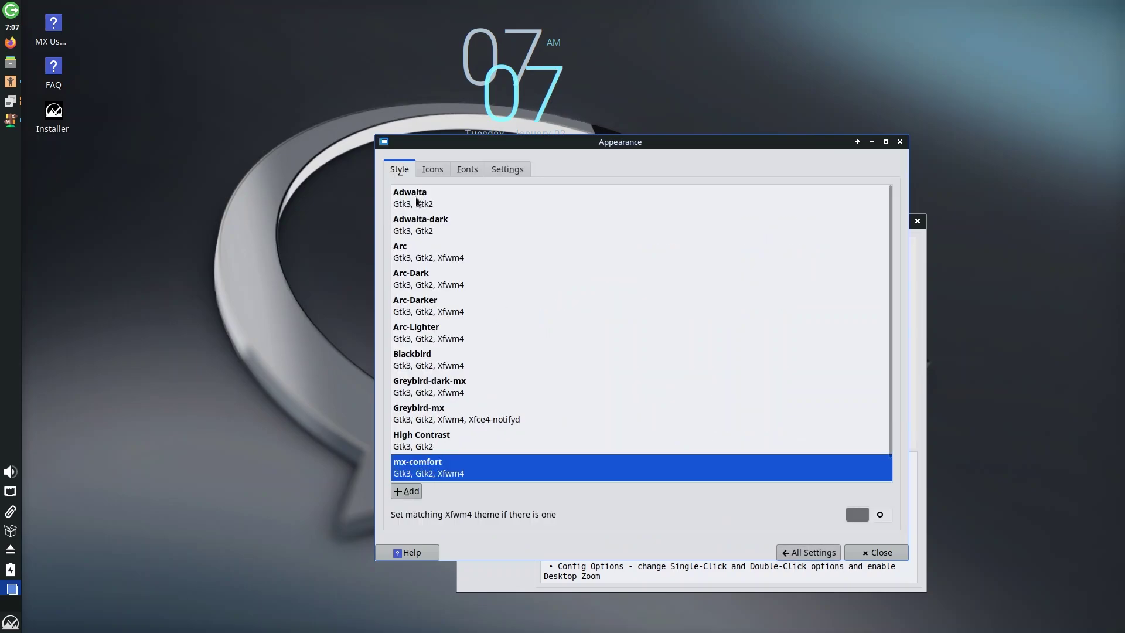
{"action": "left_click", "coordinate": [414, 220]}
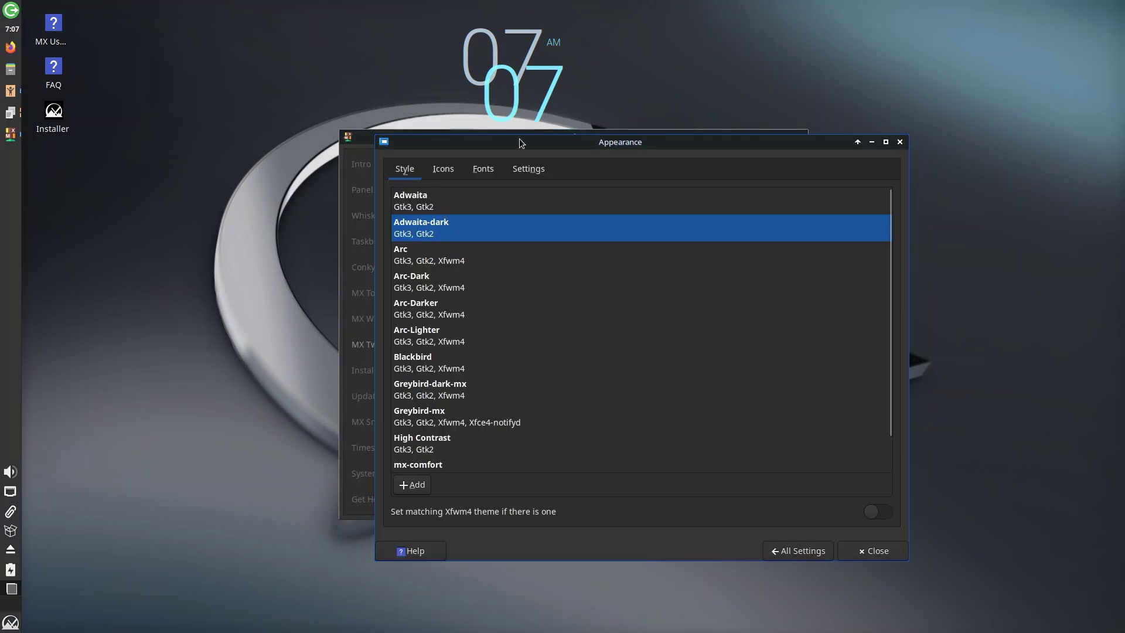
{"action": "left_click_drag", "start_coordinate": [518, 142], "coordinate": [533, 116]}
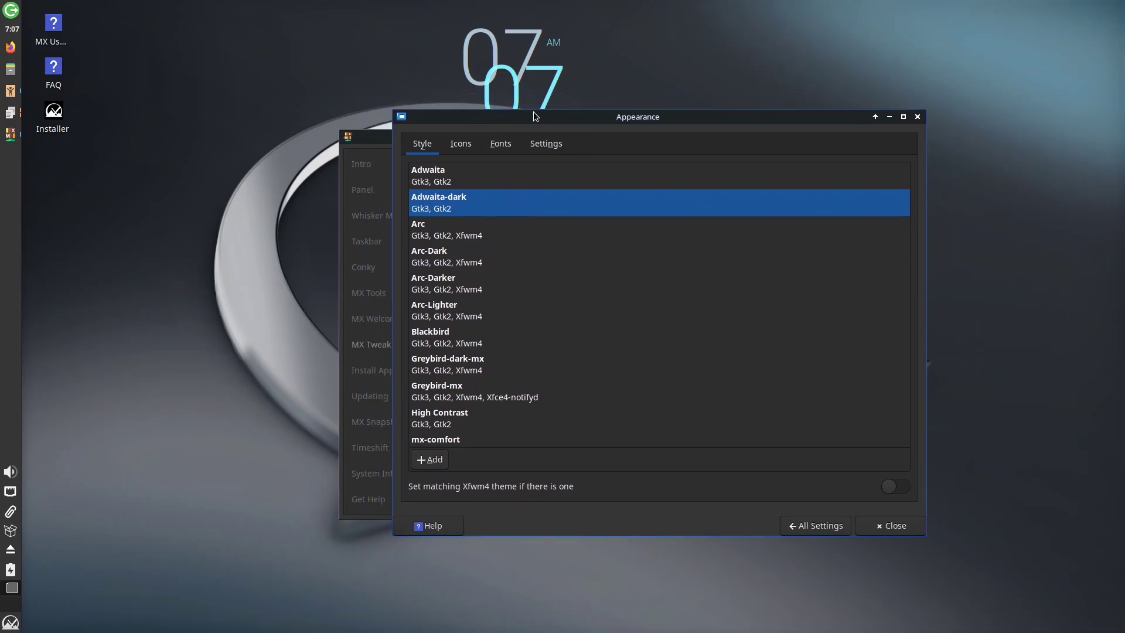
- Review the Icons, Fonts and Settings tabs, keeping Noto Sans Regular 10.5, then return to All Settings
{"action": "left_click", "coordinate": [461, 144]}
{"action": "left_click", "coordinate": [500, 143]}
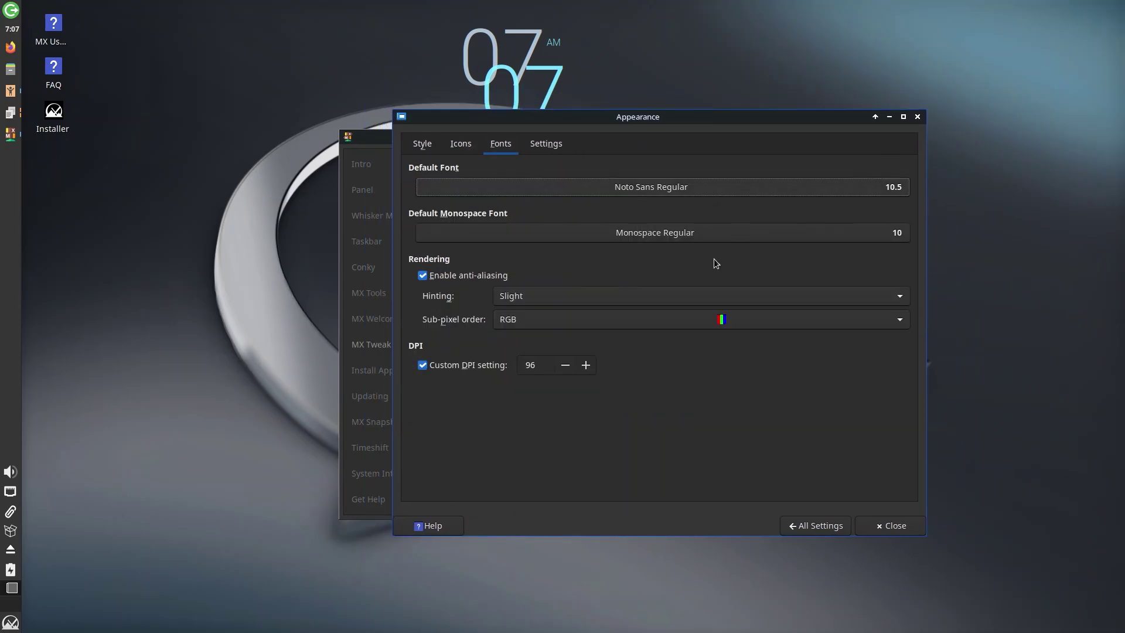
{"action": "left_click", "coordinate": [700, 186]}
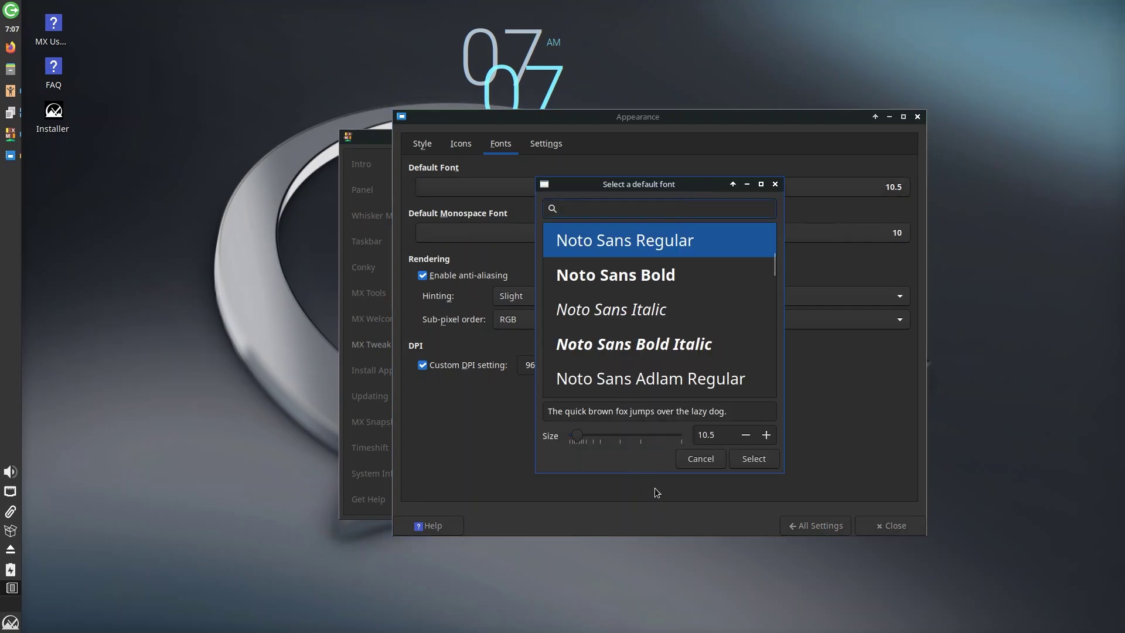
{"action": "left_click", "coordinate": [775, 185]}
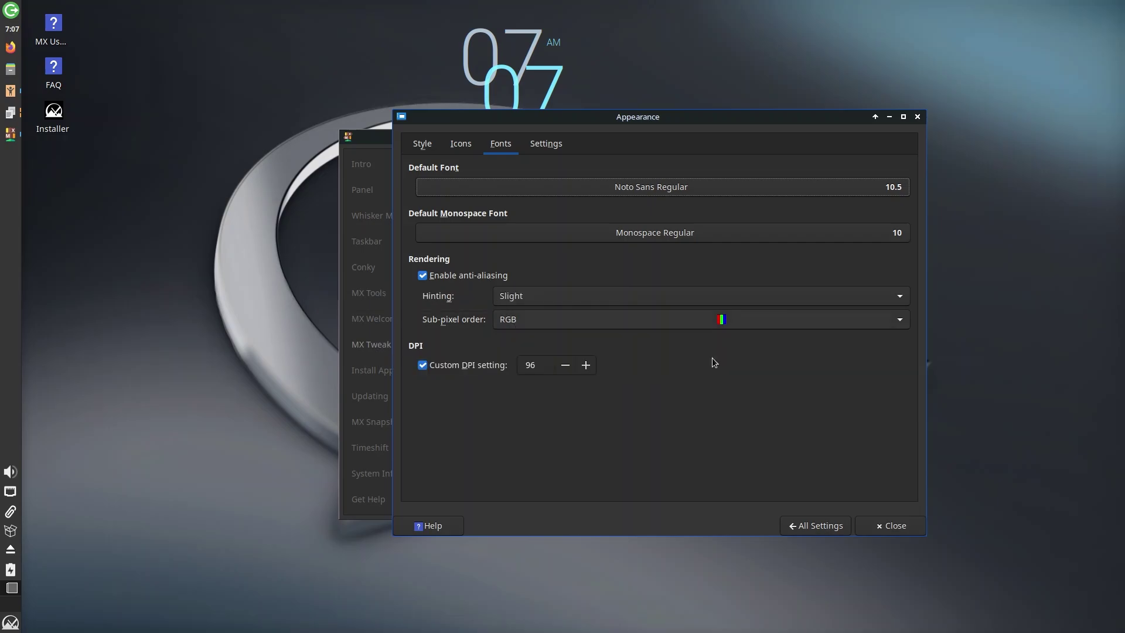
{"action": "left_click", "coordinate": [551, 145]}
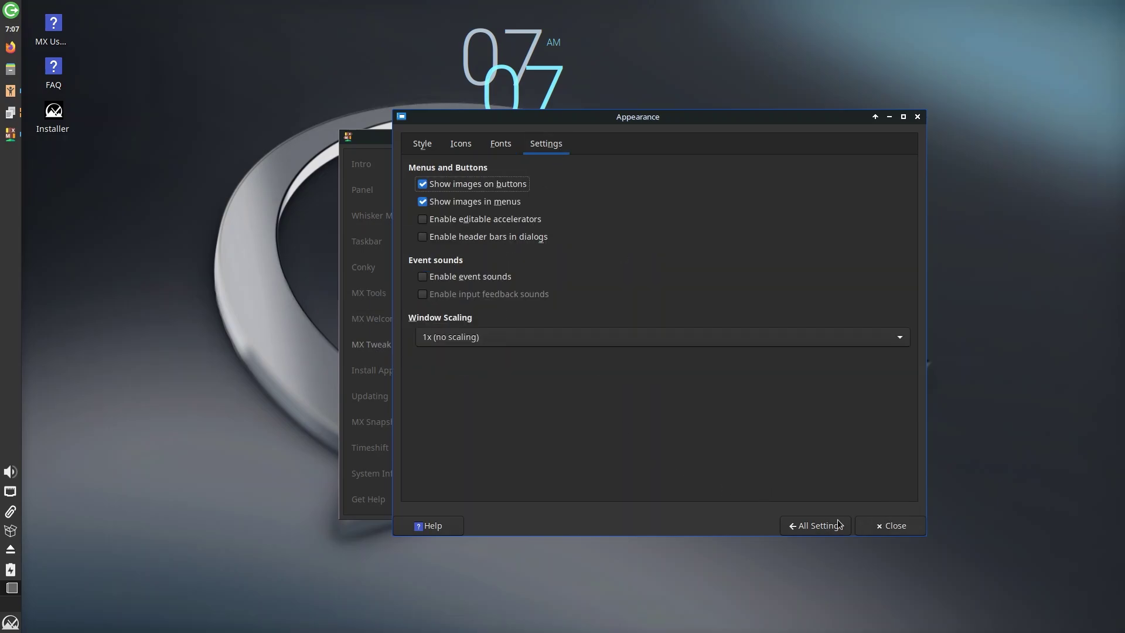
{"action": "left_click", "coordinate": [803, 525]}
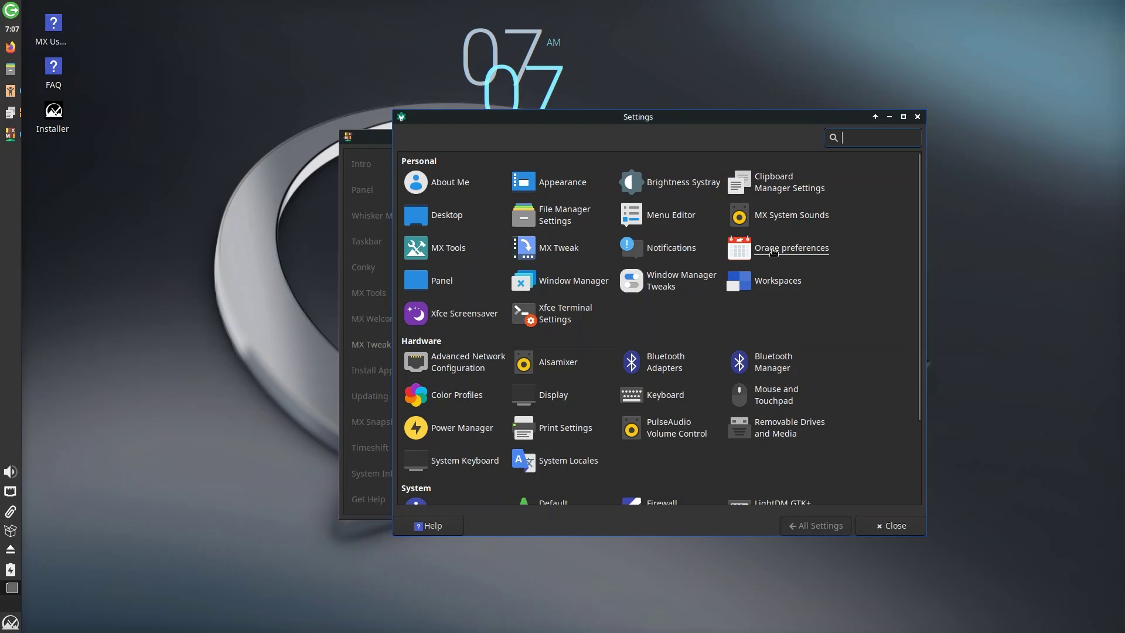
- Browse the Orage calendar preferences tabs and close them unchanged
{"action": "left_click", "coordinate": [804, 252]}
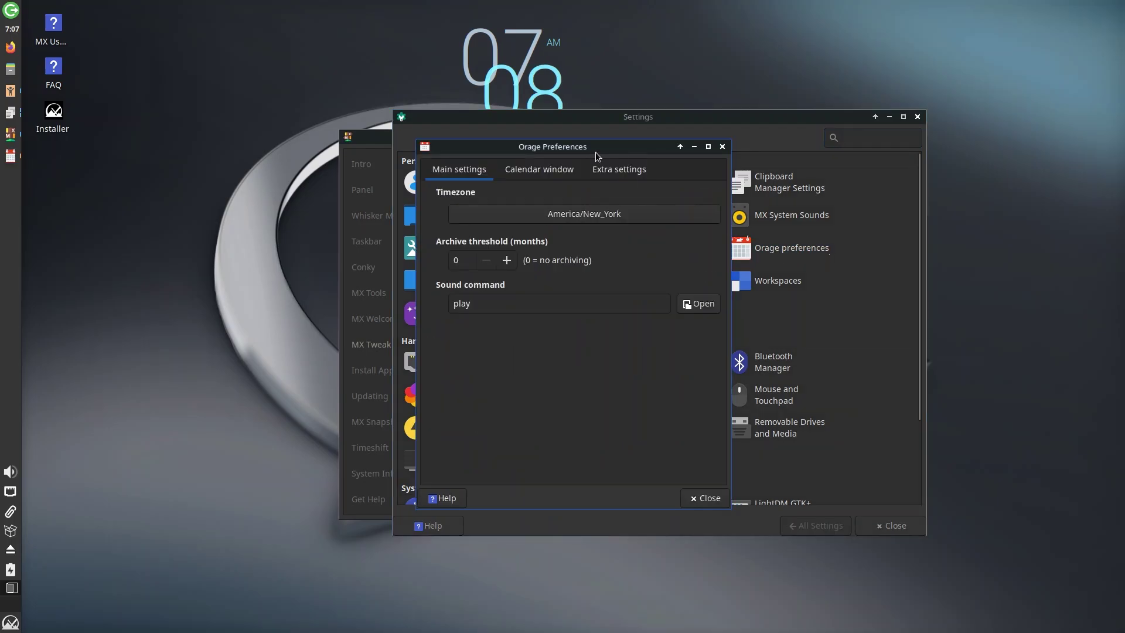
{"action": "left_click", "coordinate": [530, 171]}
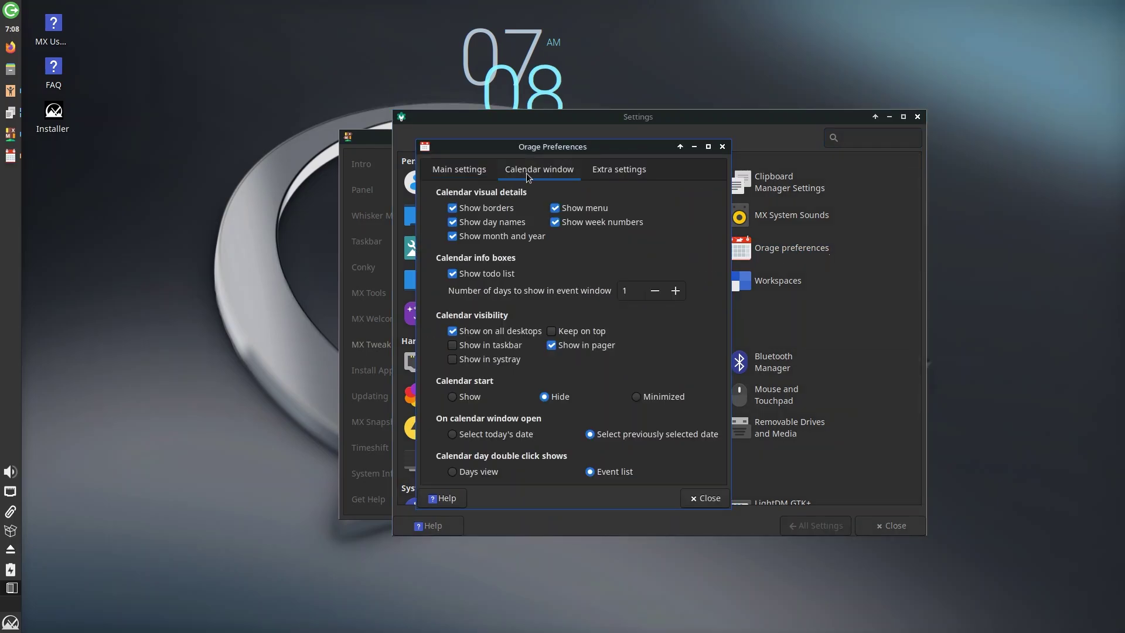
{"action": "left_click", "coordinate": [613, 170]}
{"action": "left_click", "coordinate": [457, 171]}
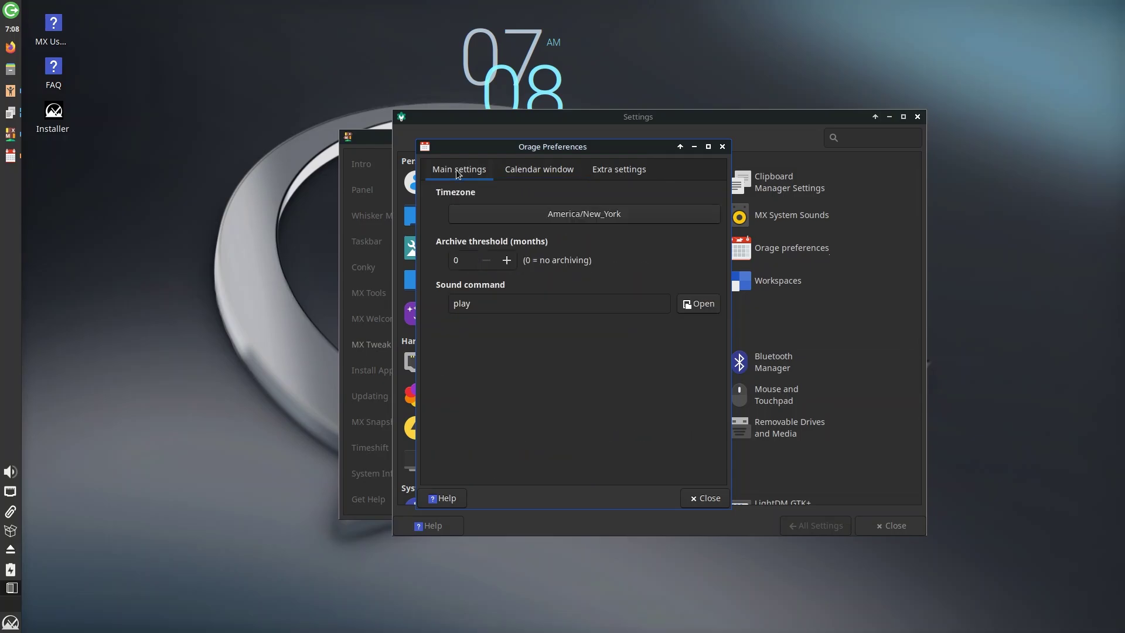
{"action": "left_click", "coordinate": [723, 148]}
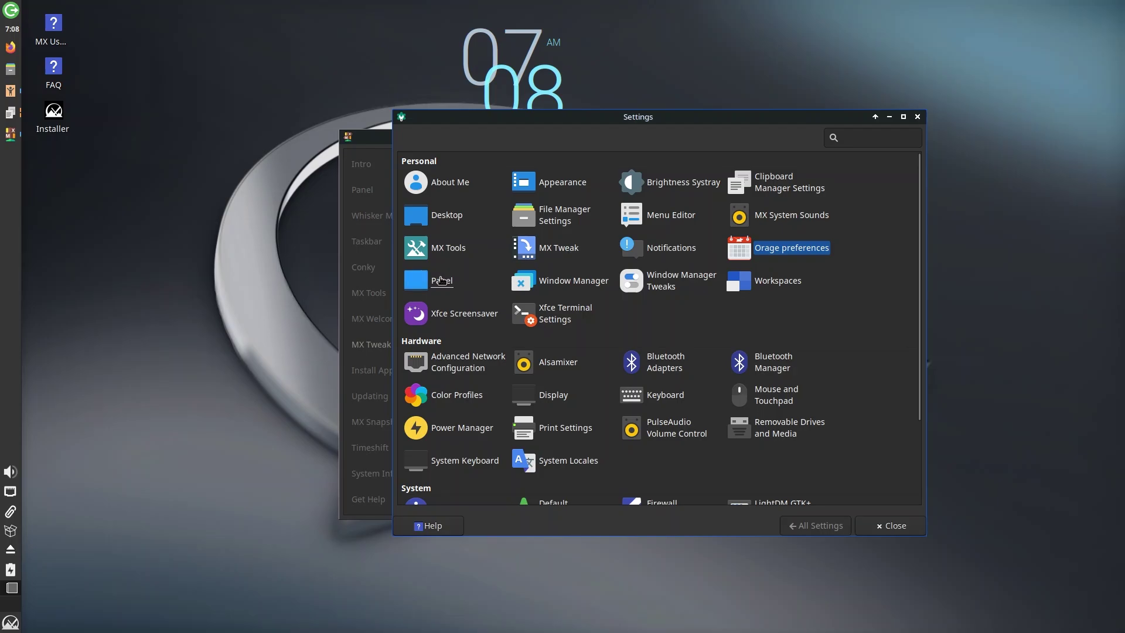
- In Window Manager Tweaks, enable 'Show shadows under popup windows' on the Compositor tab
{"action": "left_click", "coordinate": [660, 285]}
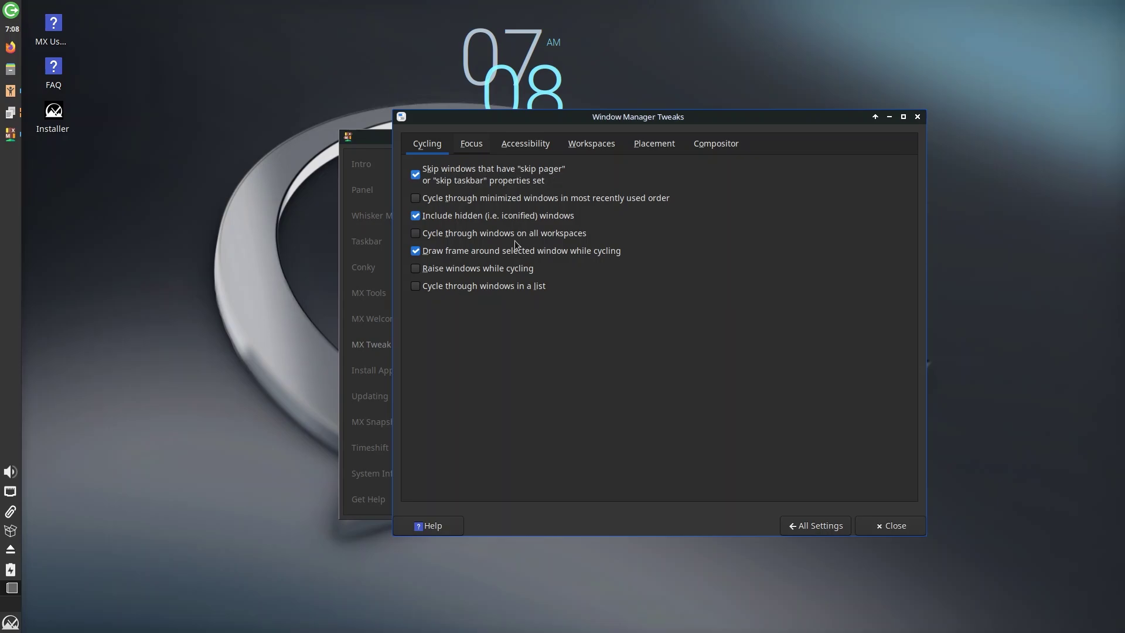
{"action": "left_click", "coordinate": [478, 143]}
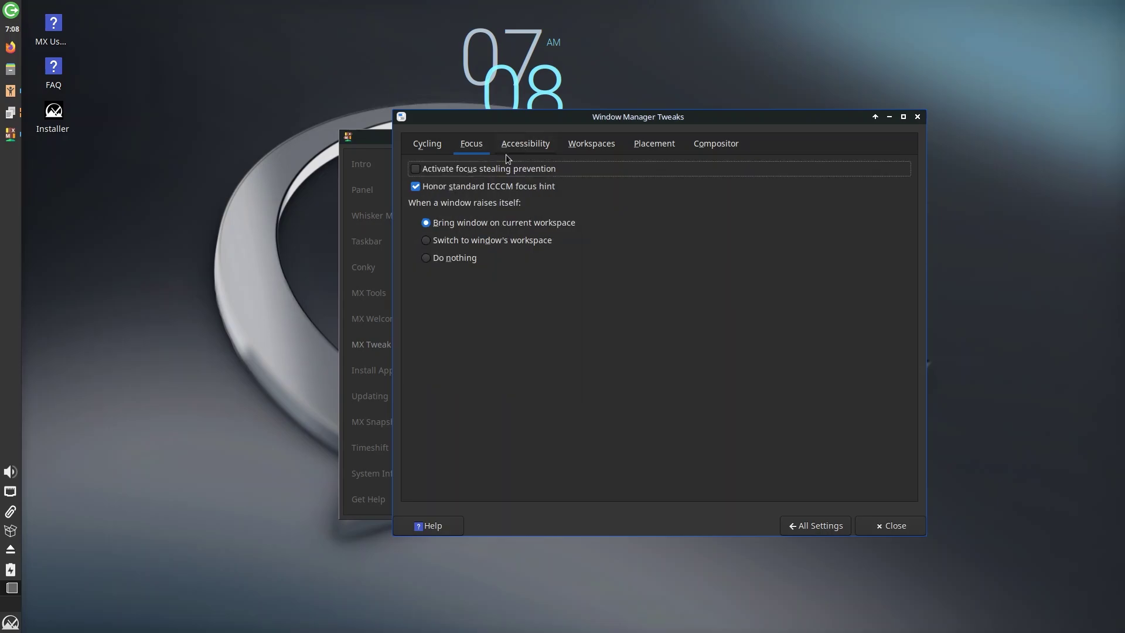
{"action": "left_click", "coordinate": [513, 147]}
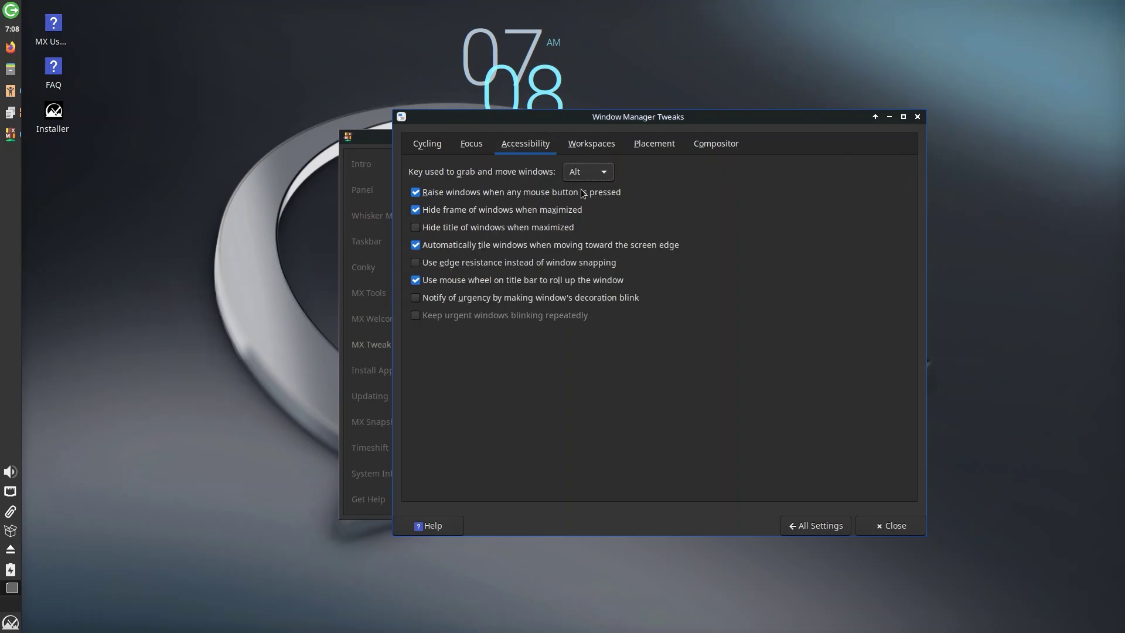
{"action": "left_click", "coordinate": [604, 145]}
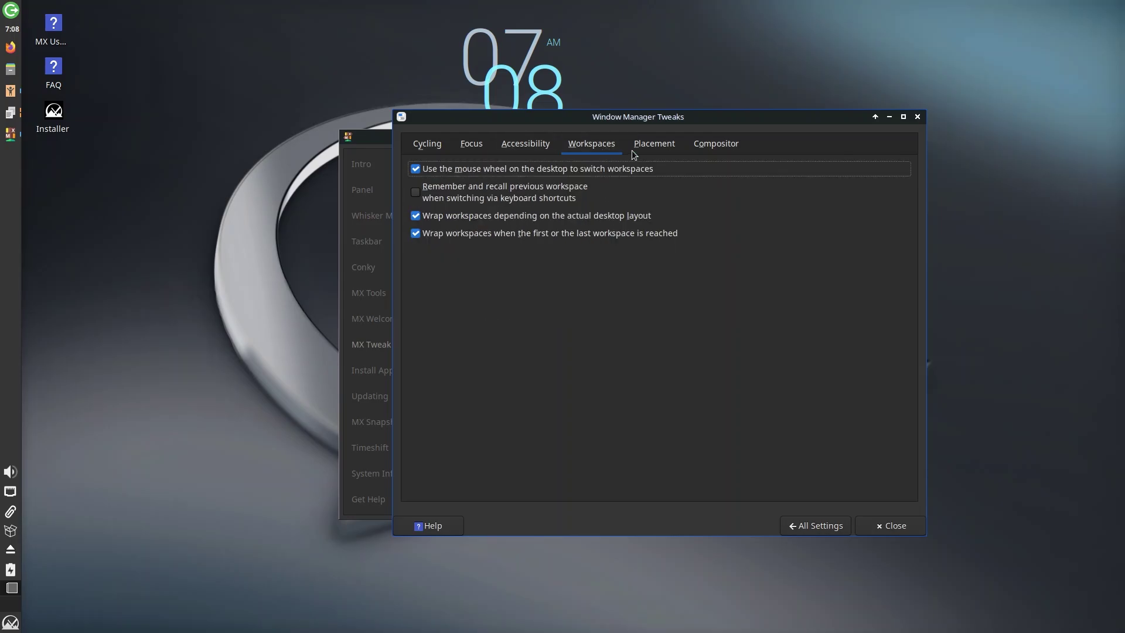
{"action": "left_click", "coordinate": [666, 145]}
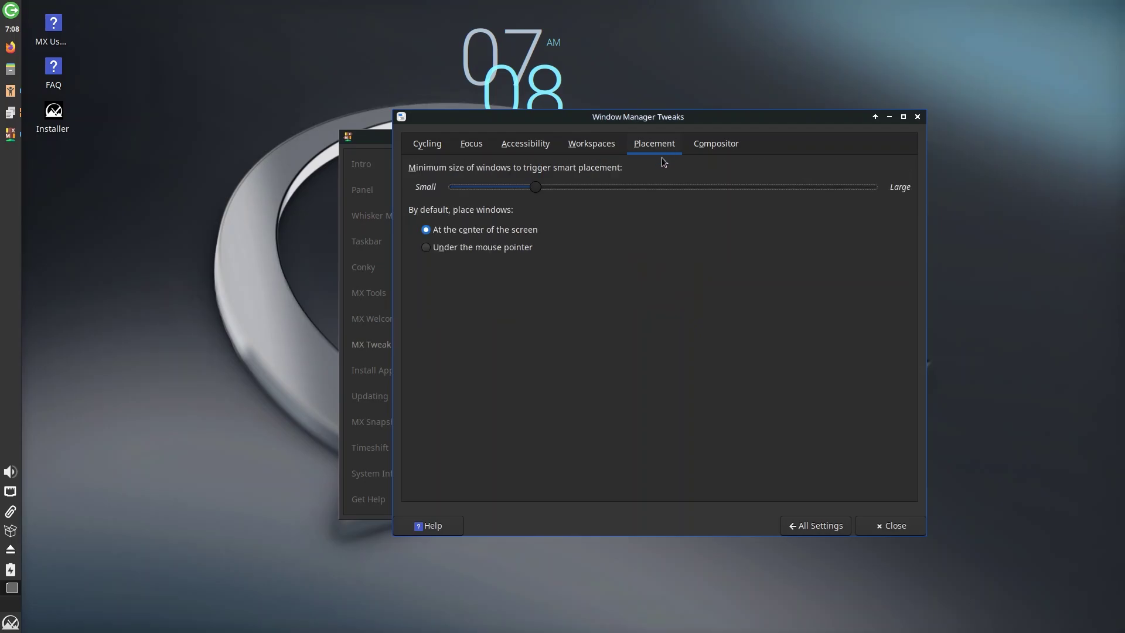
{"action": "left_click", "coordinate": [709, 140]}
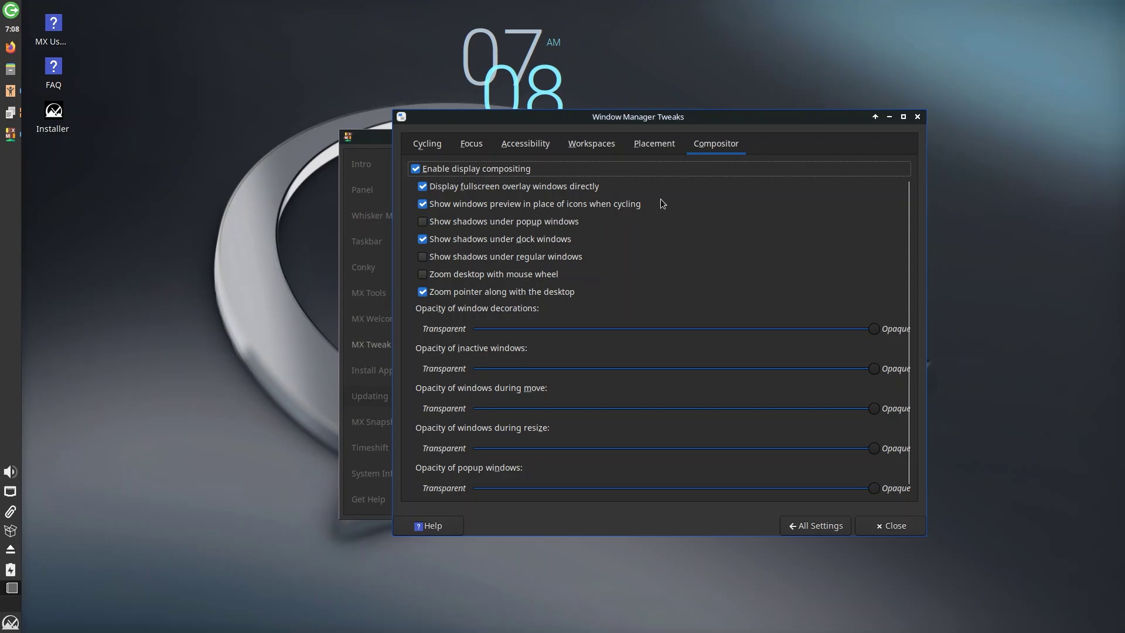
{"action": "left_click", "coordinate": [423, 225]}
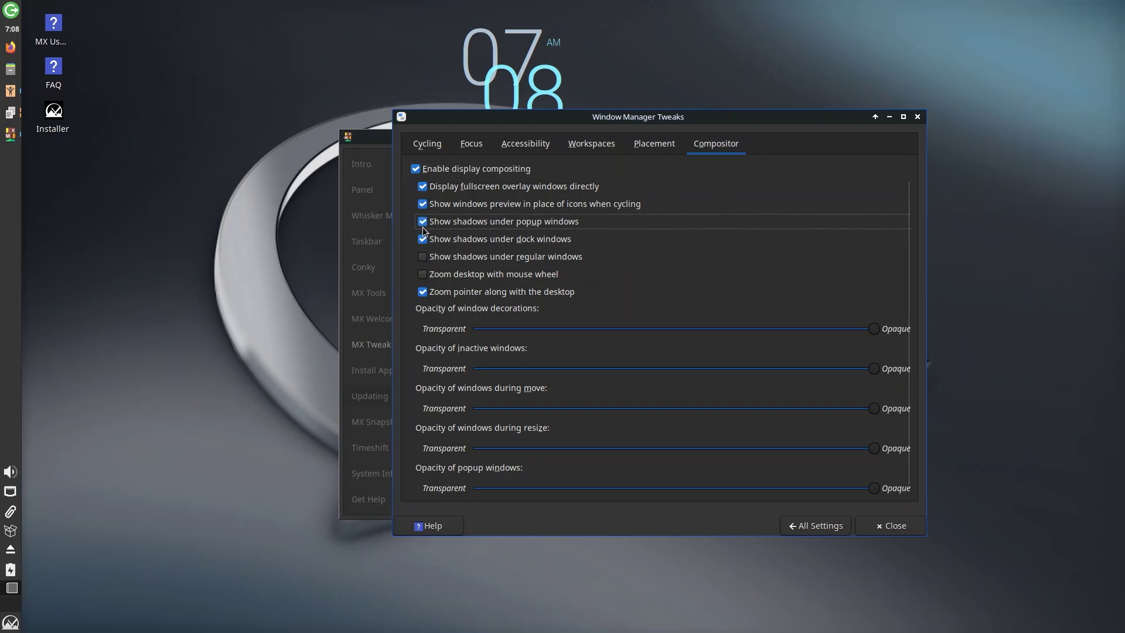
- Step back through the Placement, Workspaces and Accessibility tabs, then return to All Settings
{"action": "left_click", "coordinate": [643, 147]}
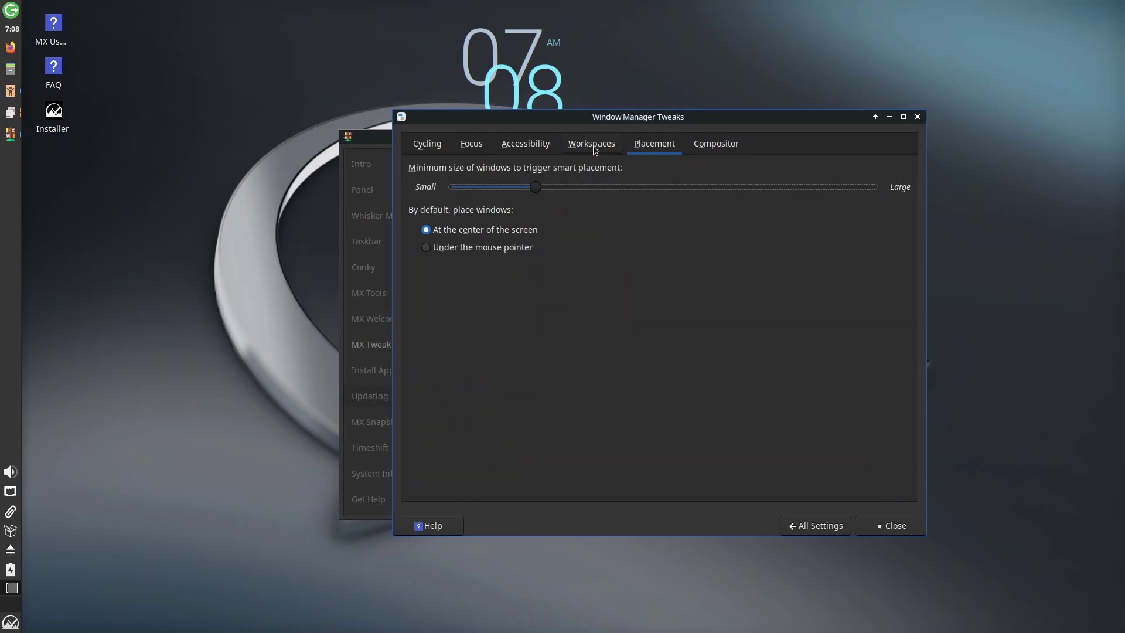
{"action": "left_click", "coordinate": [593, 145]}
{"action": "left_click", "coordinate": [525, 143]}
{"action": "left_click", "coordinate": [814, 526]}
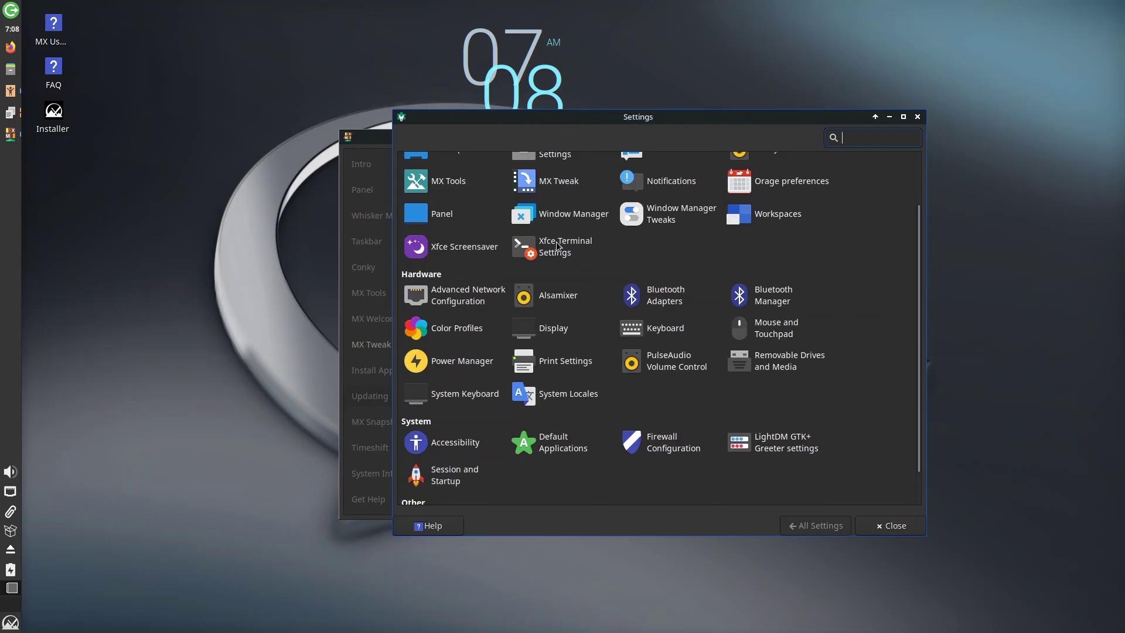
- Glance at Display settings, then switch the mouse cursor theme to DMZ (White)
{"action": "left_click", "coordinate": [558, 338]}
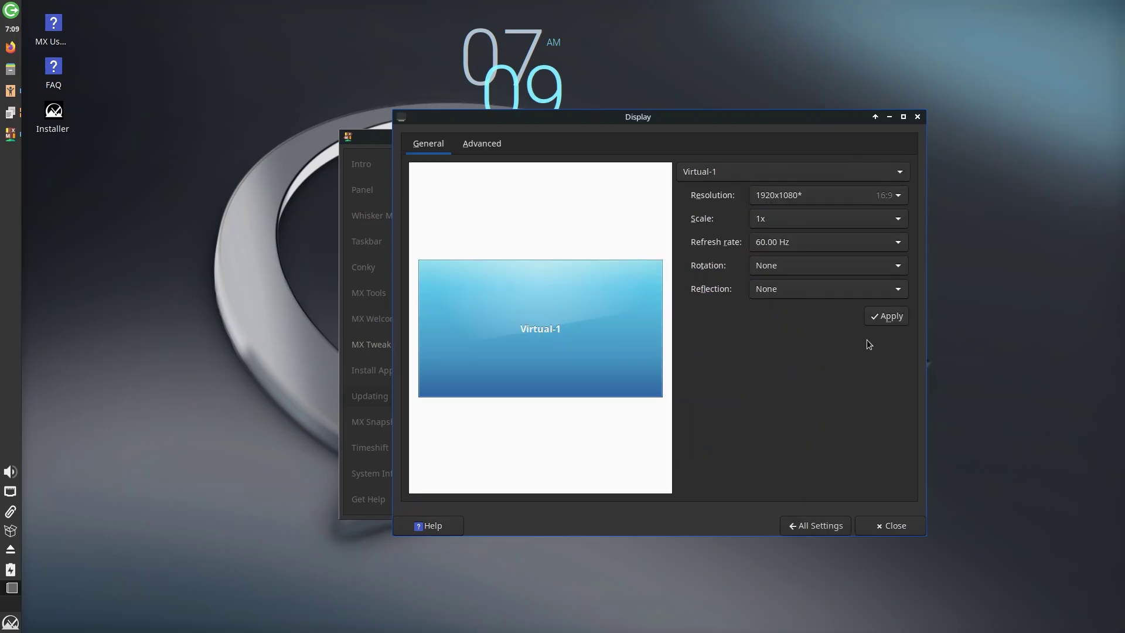
{"action": "left_click", "coordinate": [833, 523]}
{"action": "left_click", "coordinate": [776, 331]}
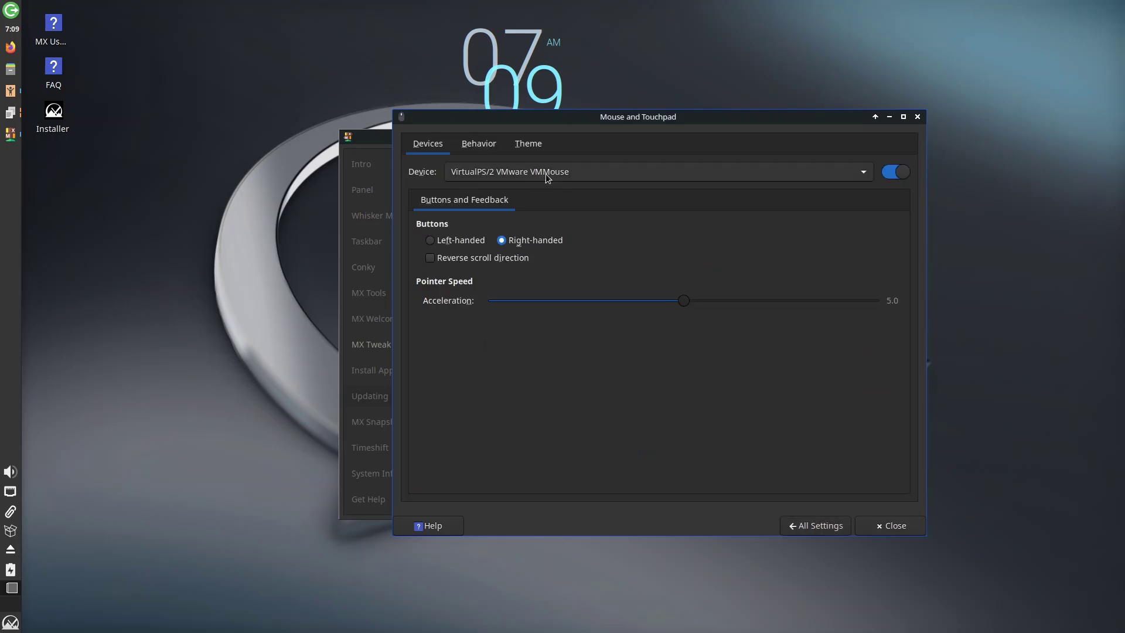
{"action": "left_click", "coordinate": [479, 144]}
{"action": "left_click", "coordinate": [532, 146]}
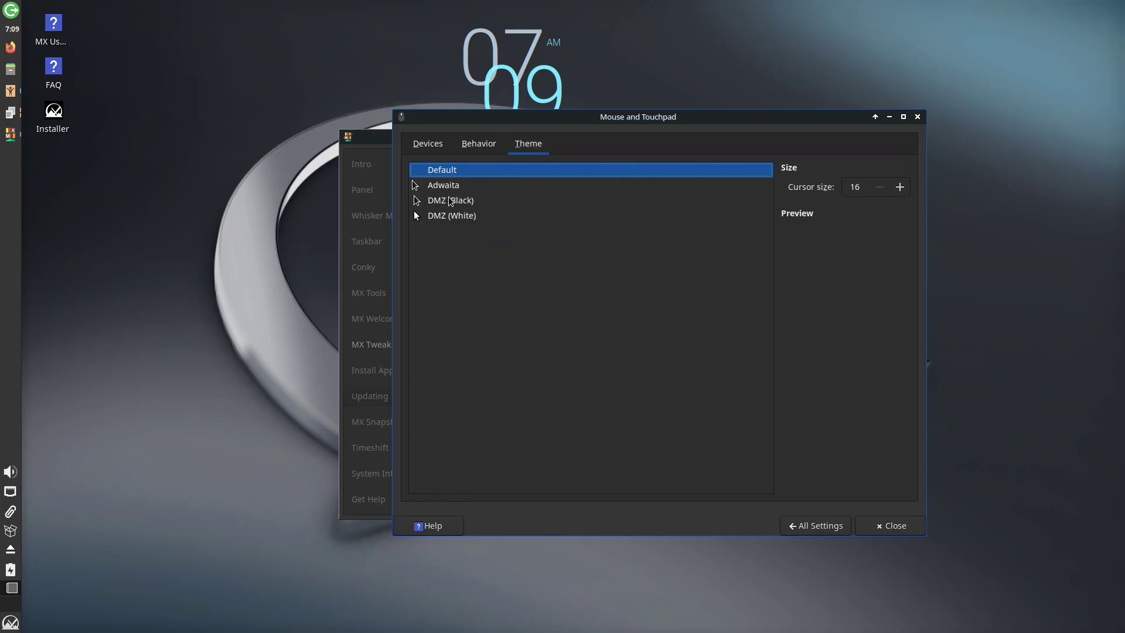
{"action": "left_click", "coordinate": [452, 188]}
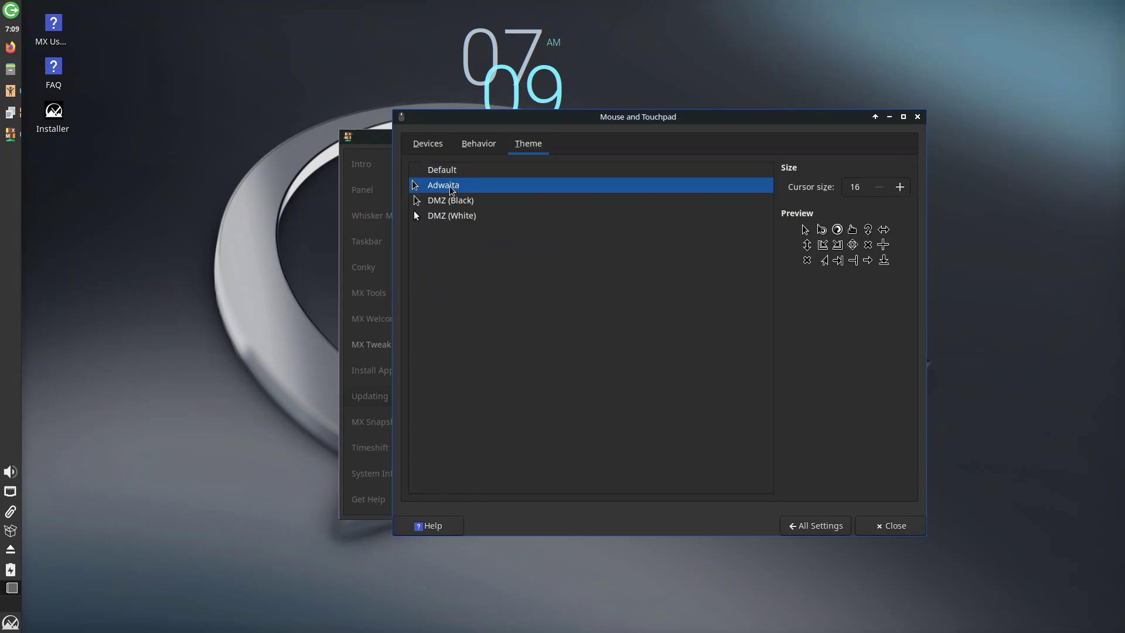
{"action": "left_click", "coordinate": [455, 215]}
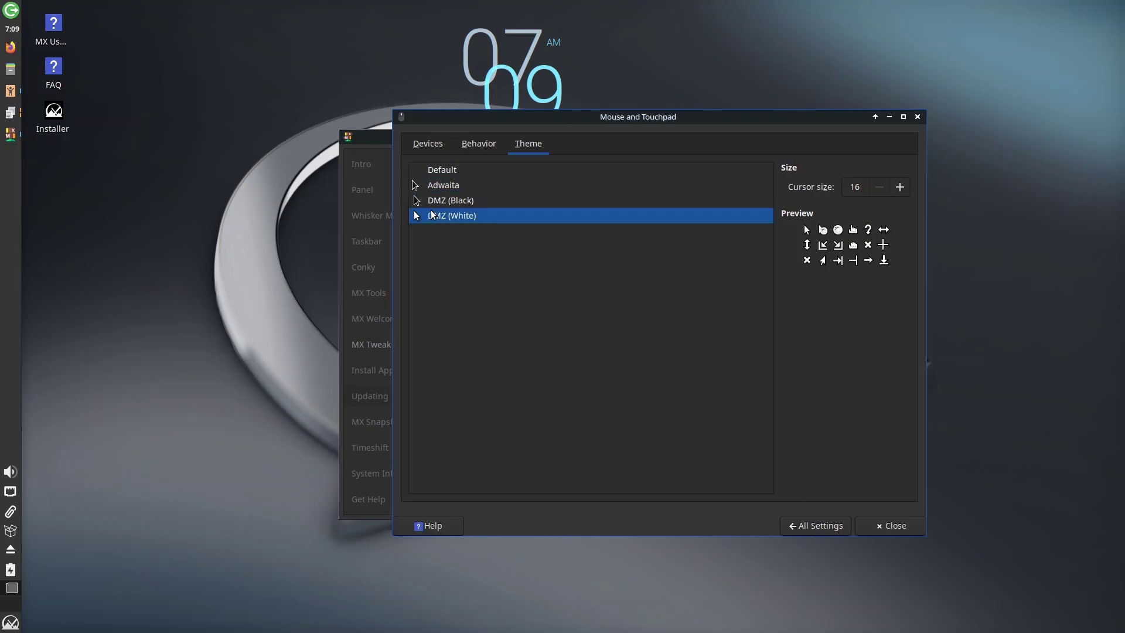
- Return to the Settings overview, centred on screen with its category grid in view
{"action": "left_click", "coordinate": [844, 524]}
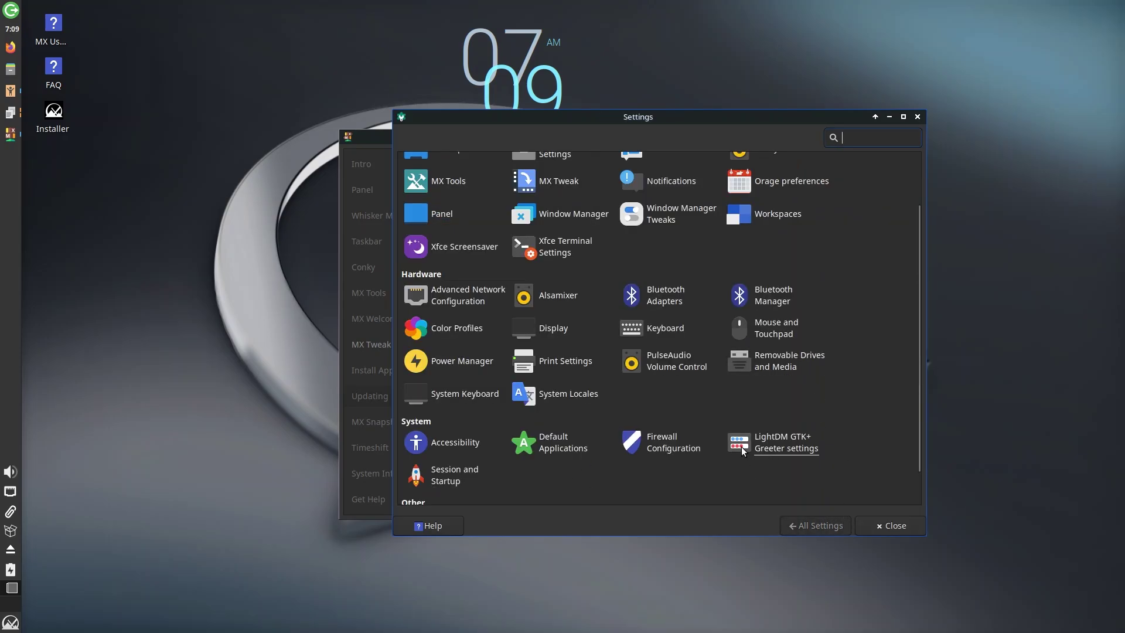
{"action": "left_click", "coordinate": [734, 449]}
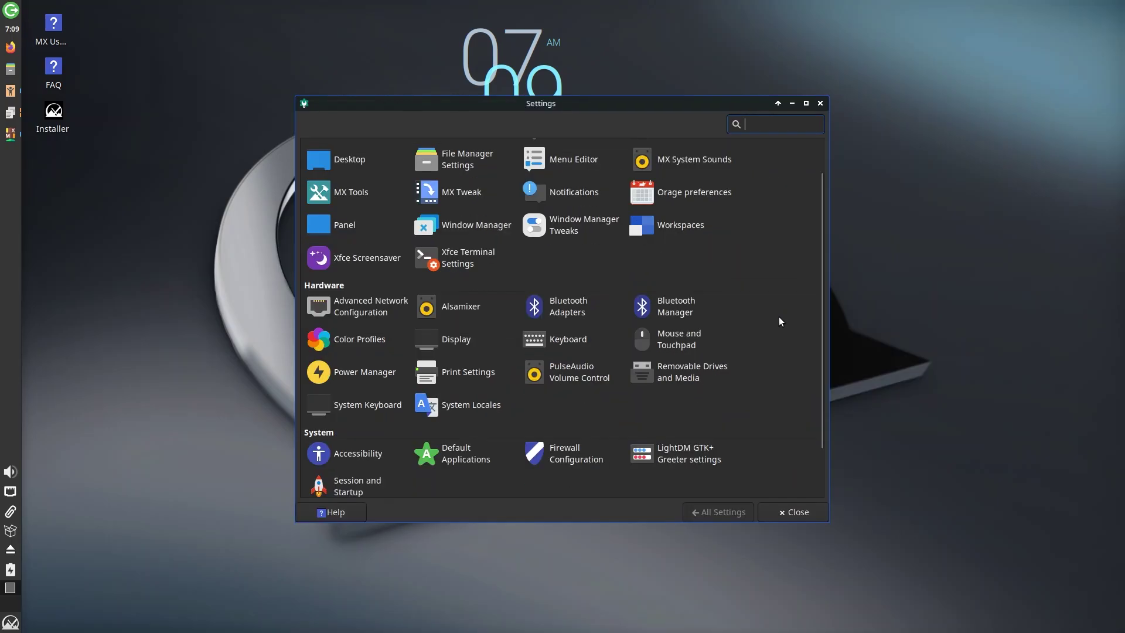
{"action": "scroll", "coordinate": [779, 316], "scroll_direction": "down", "scroll_amount": 1}
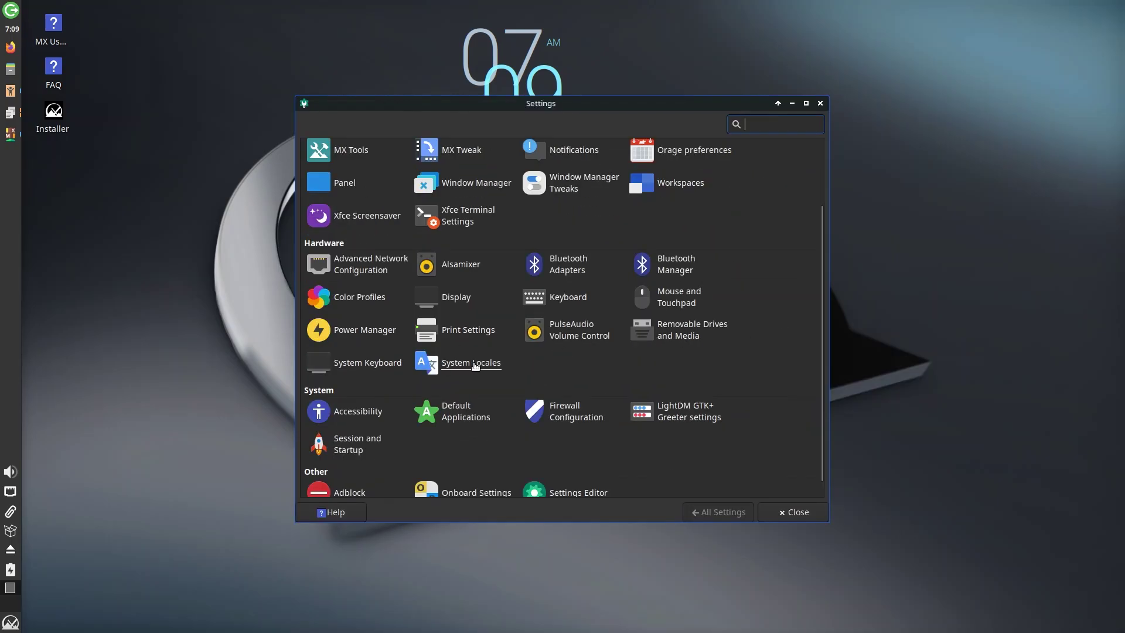
- Show the Utilities defaults in Default Applications: Thunar file manager and Xfce Terminal
{"action": "left_click", "coordinate": [464, 416]}
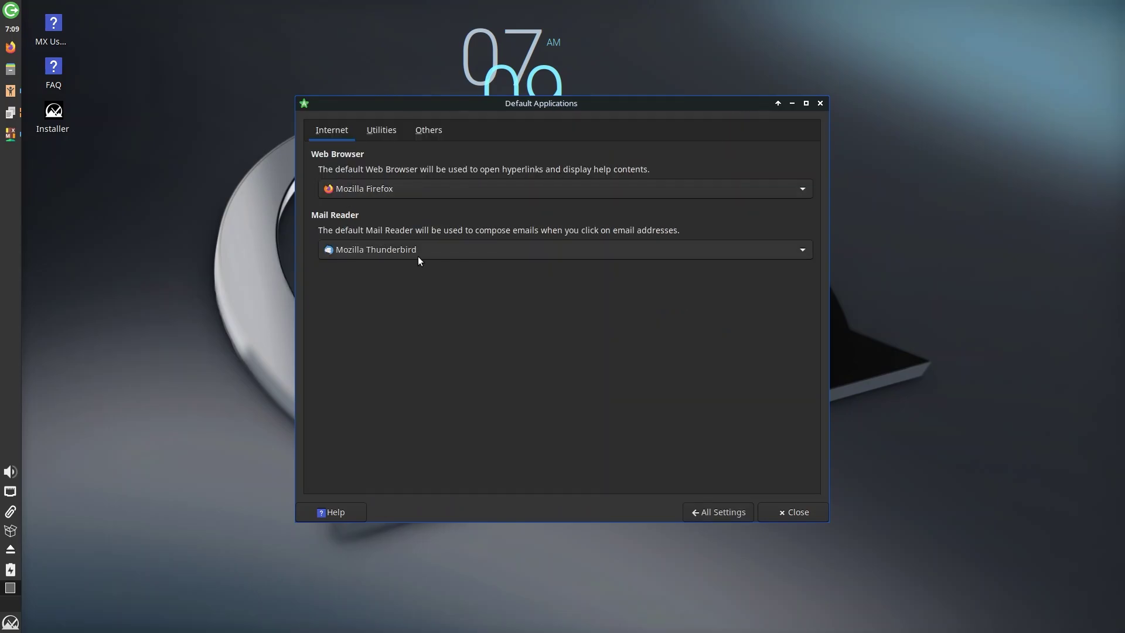
{"action": "left_click", "coordinate": [382, 135]}
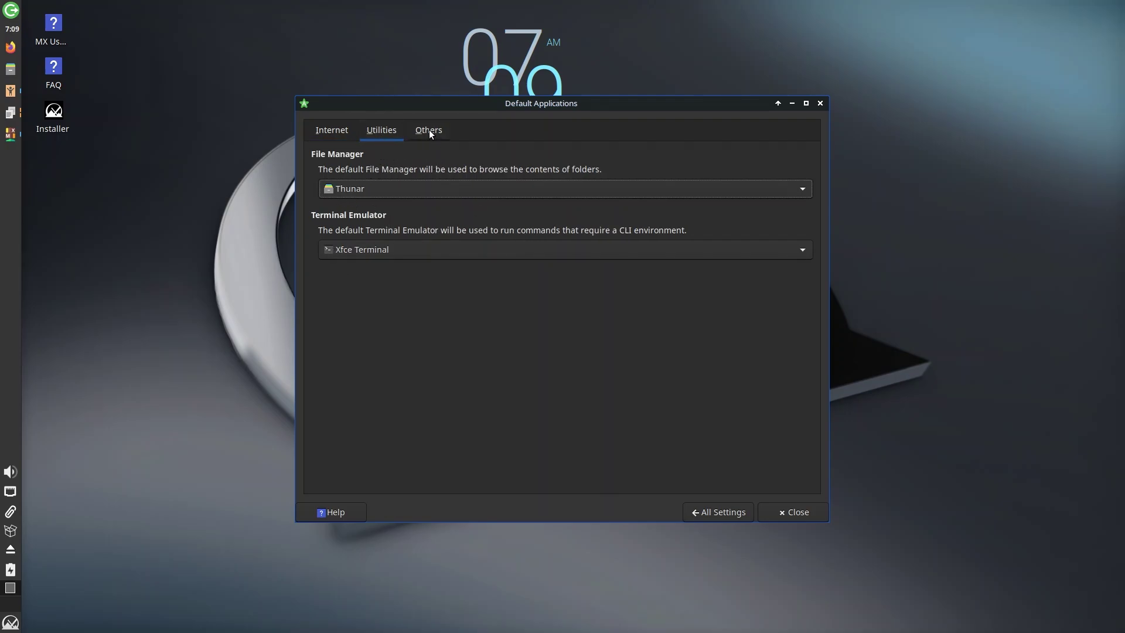
- Launch Terminal Emulator and a second Xfce Terminal from a 'ter' menu search
{"action": "key", "text": "super"}
{"action": "type", "text": "ter"}
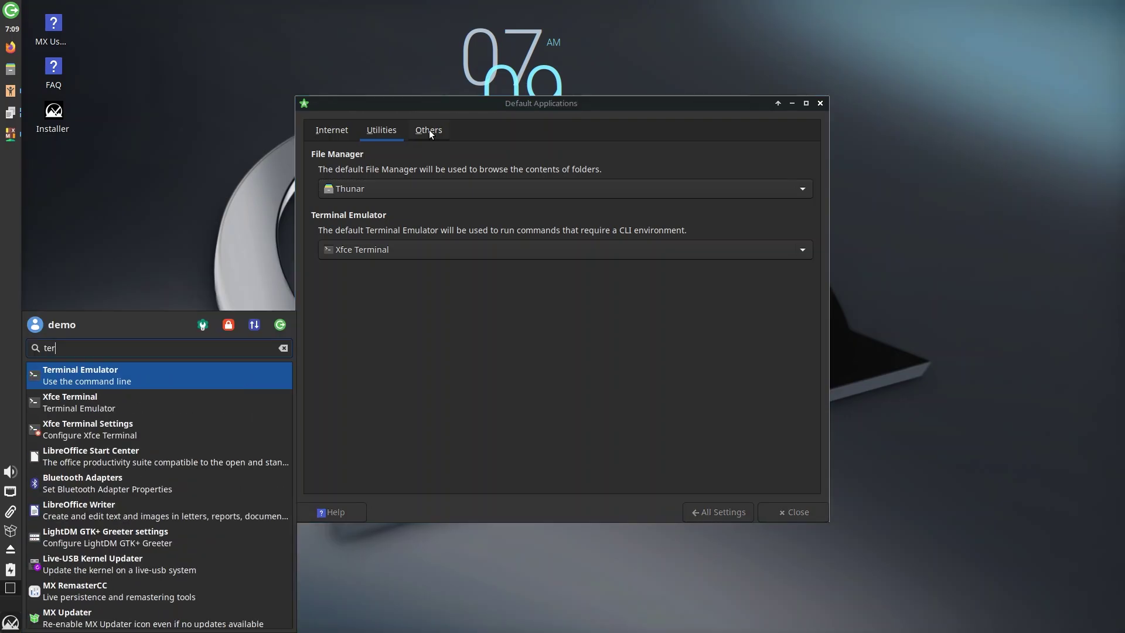
{"action": "key", "text": "Return"}
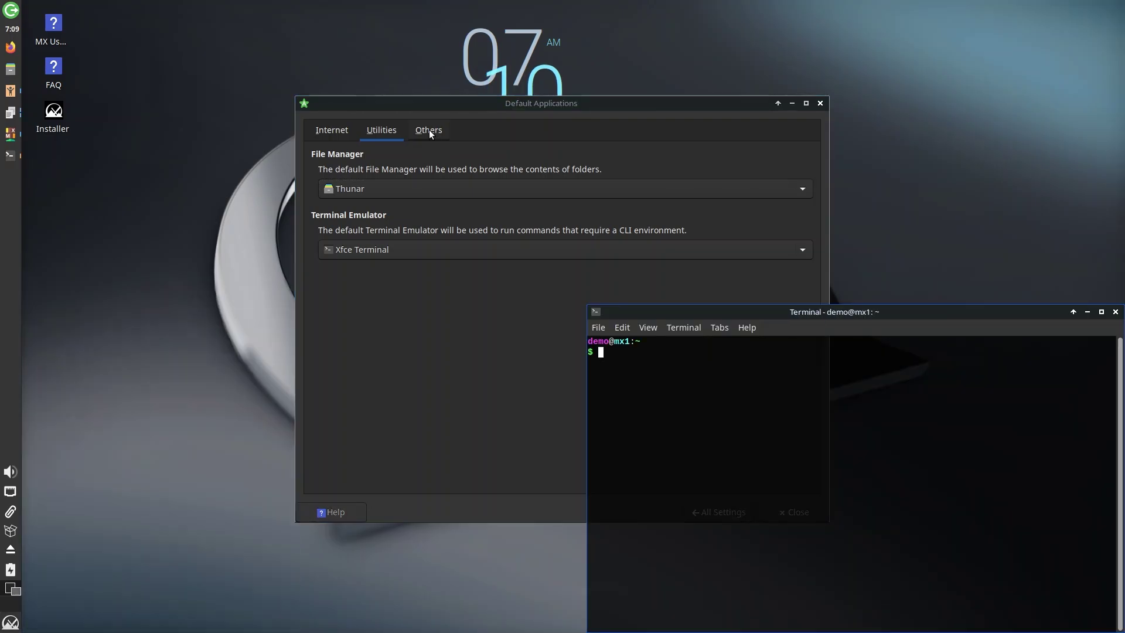
{"action": "key", "text": "super"}
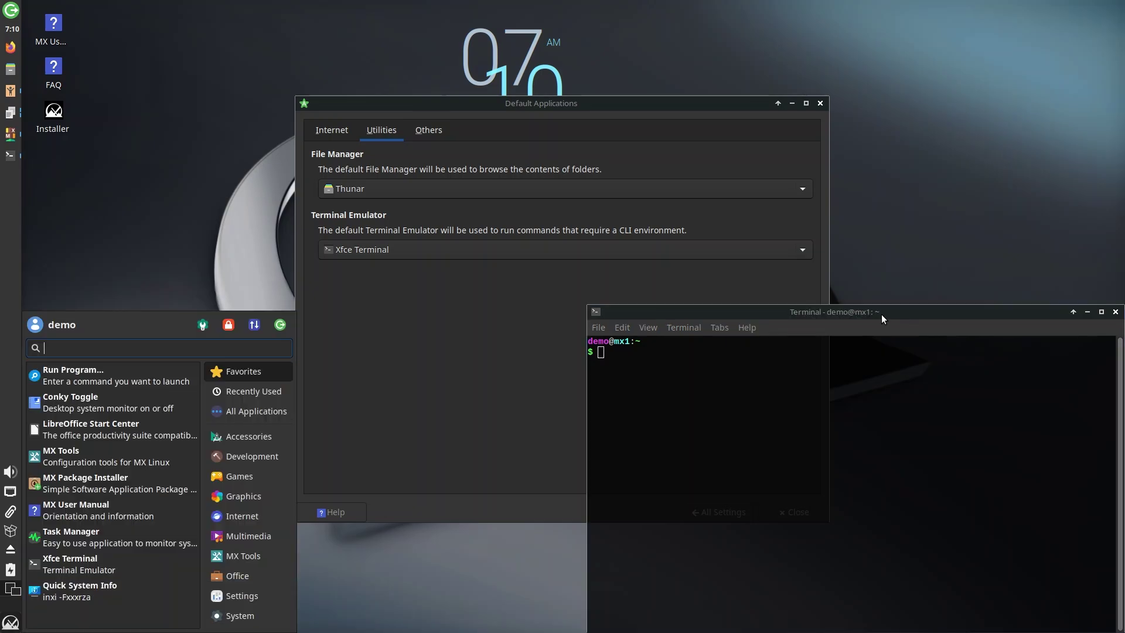
{"action": "type", "text": "ter"}
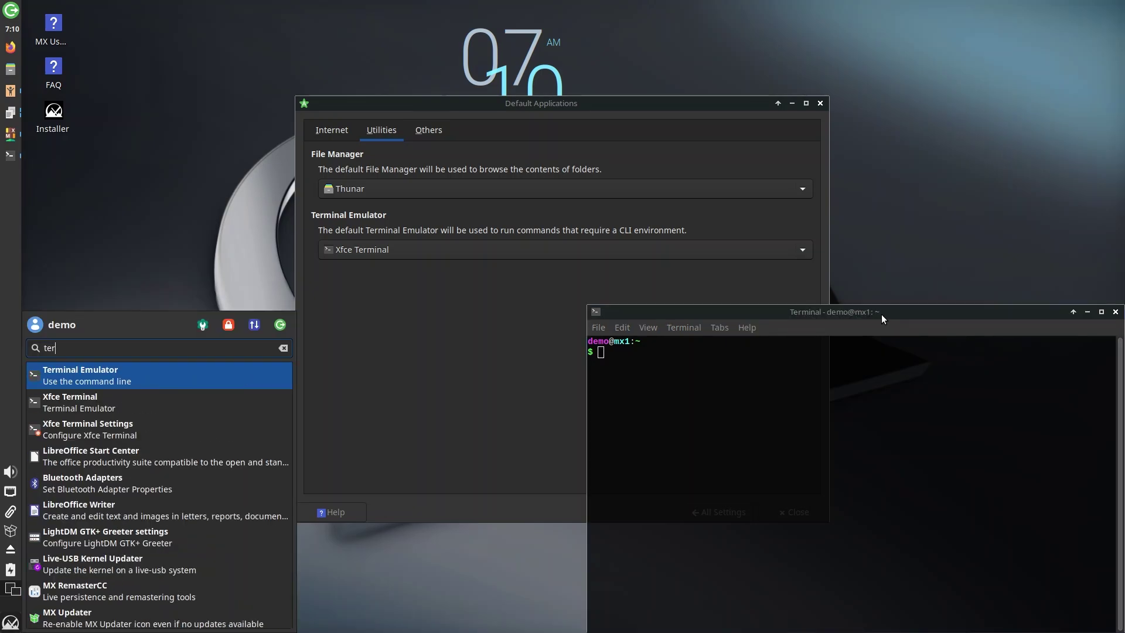
{"action": "key", "text": "Down"}
{"action": "key", "text": "Return"}
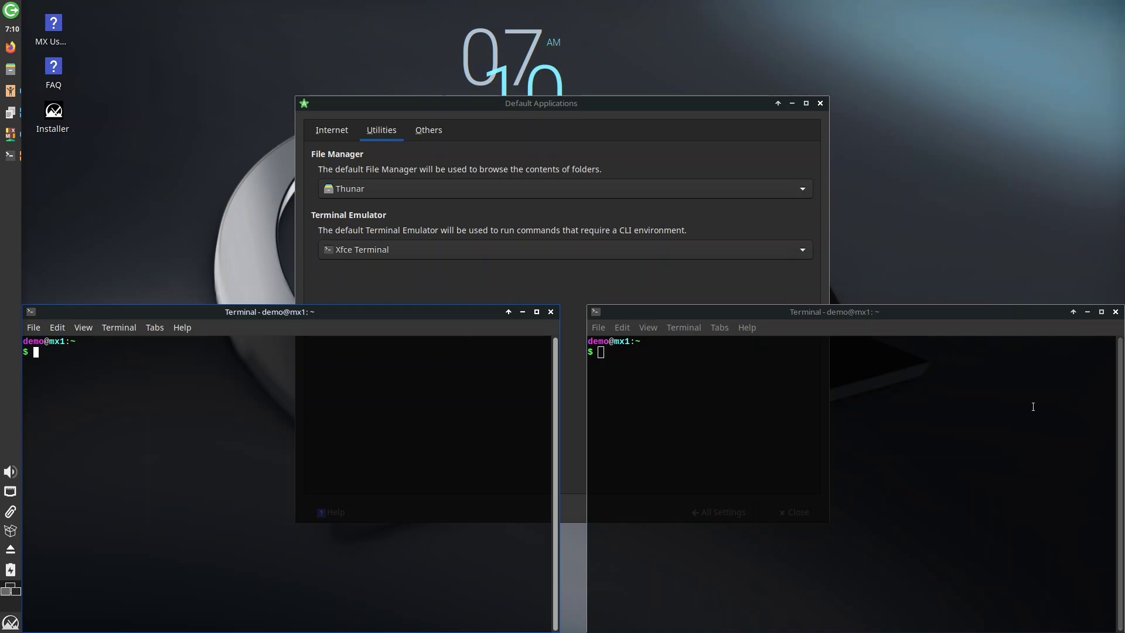
- Show Help > About (version 1.0.4) in both terminals, close the extras, and centre the remaining terminal
{"action": "left_click", "coordinate": [183, 327]}
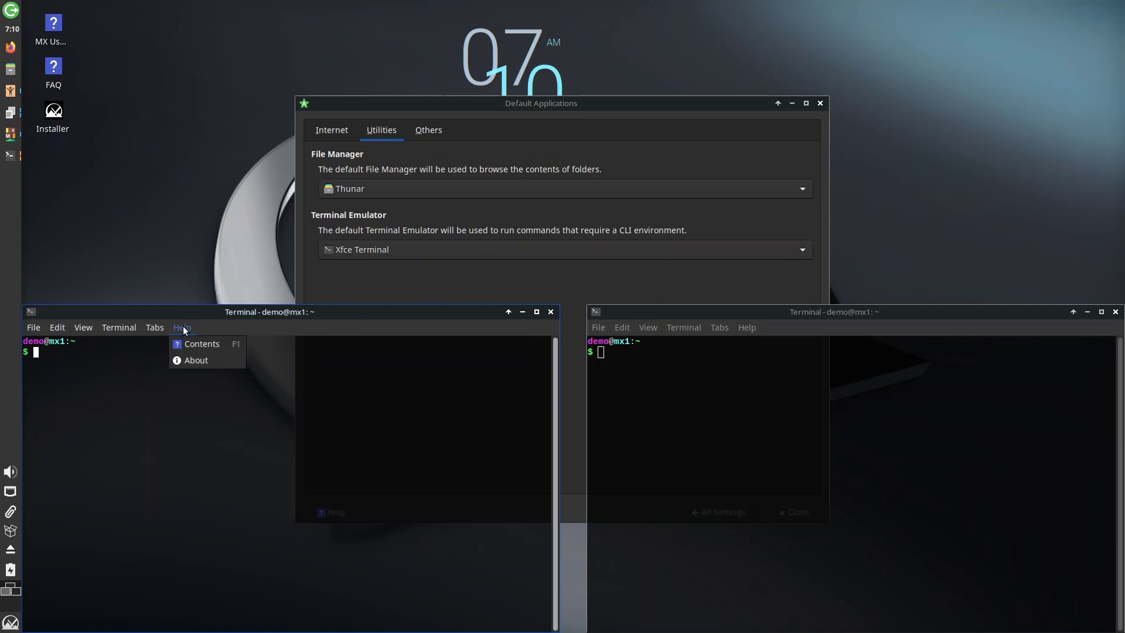
{"action": "left_click", "coordinate": [189, 357]}
{"action": "left_click", "coordinate": [748, 327]}
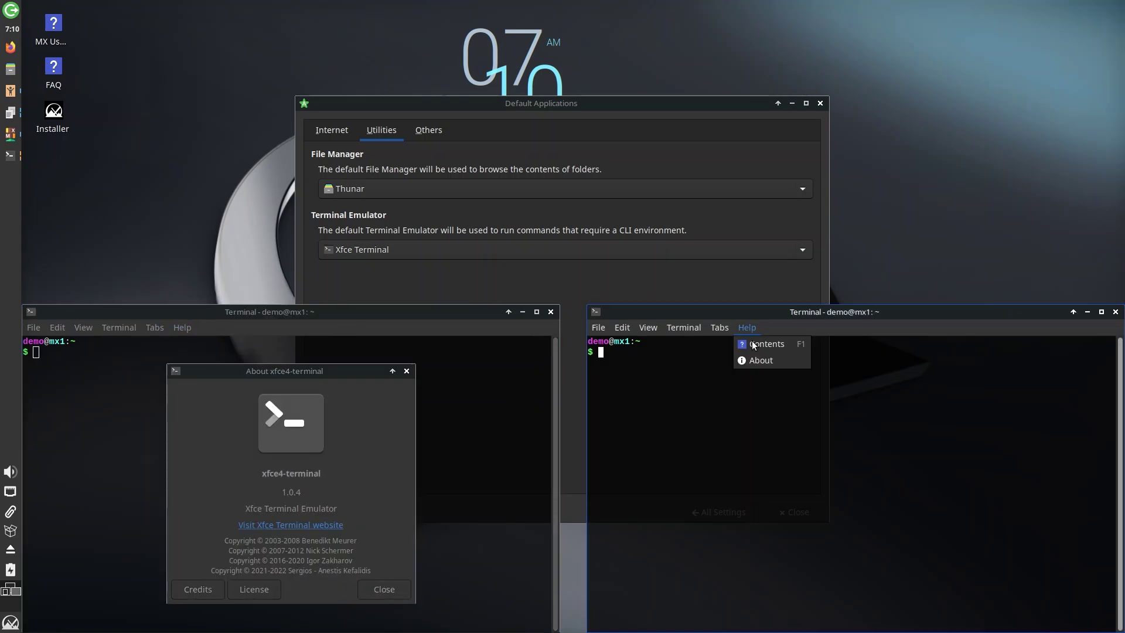
{"action": "left_click", "coordinate": [765, 362]}
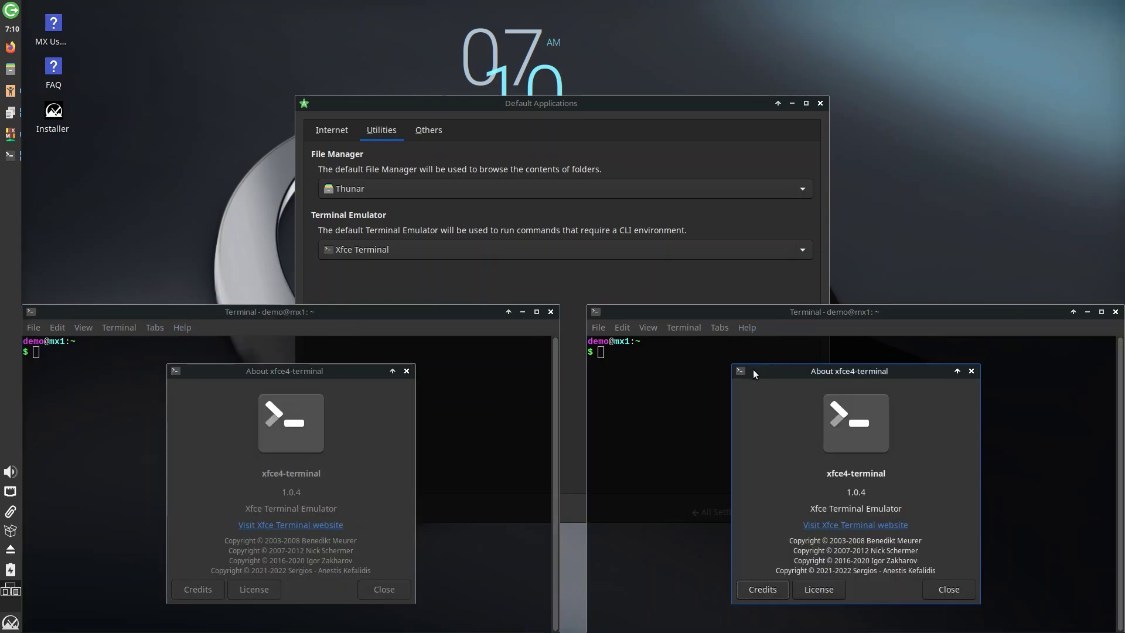
{"action": "left_click", "coordinate": [406, 371]}
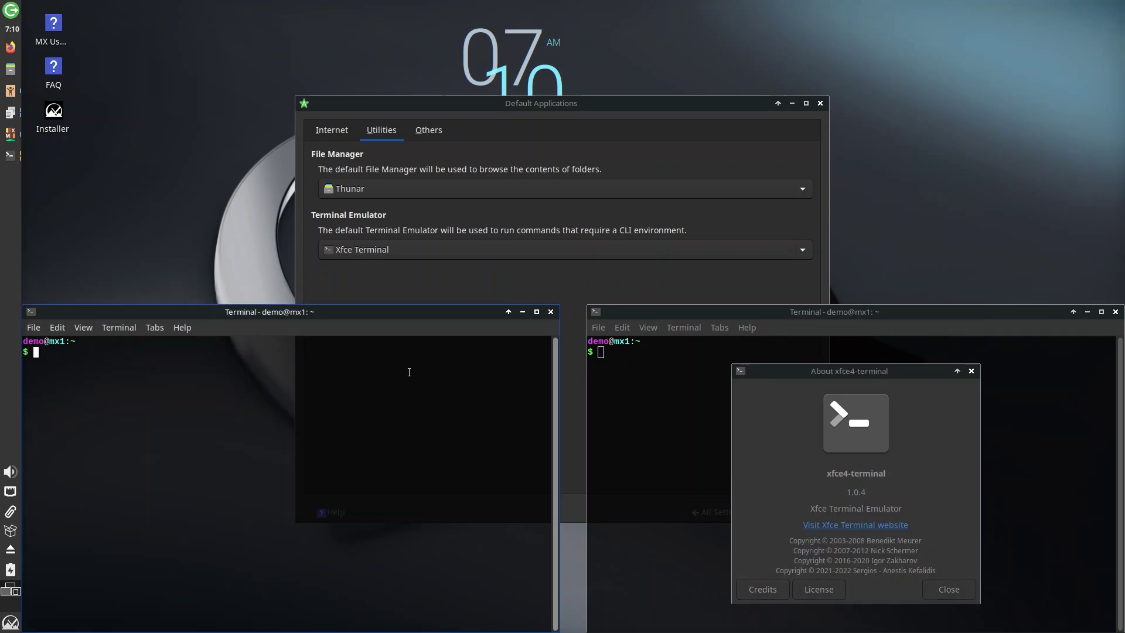
{"action": "left_click", "coordinate": [551, 311]}
{"action": "left_click", "coordinate": [972, 371]}
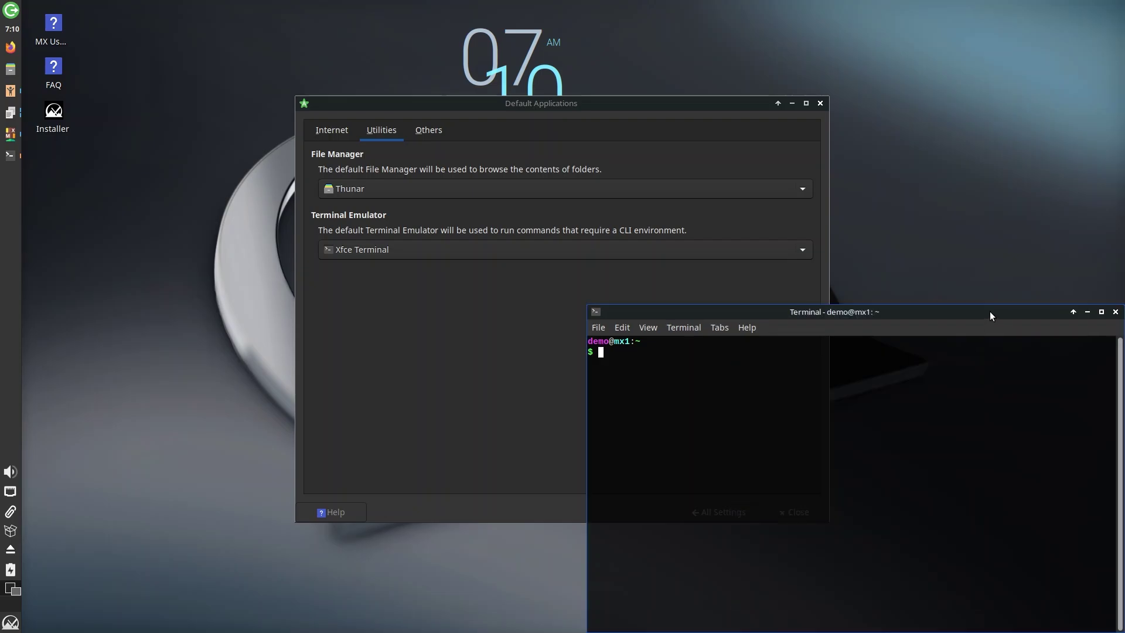
{"action": "left_click_drag", "start_coordinate": [989, 311], "coordinate": [764, 156]}
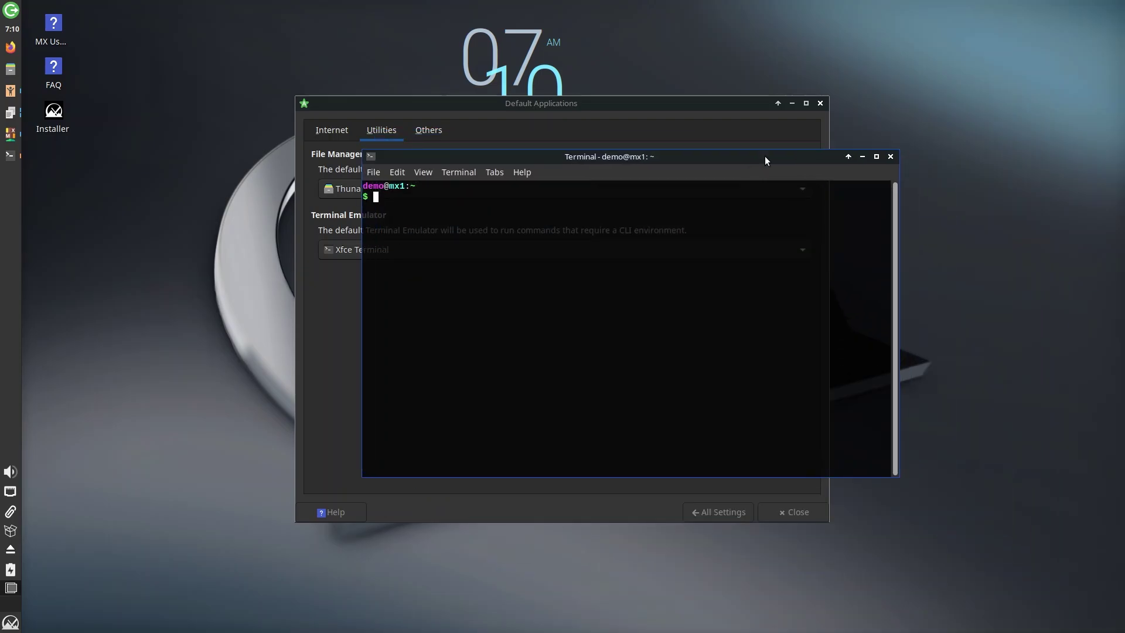
- Run top in the terminal, select the used-memory figure, and move the terminal right
{"action": "type", "text": "top"}
{"action": "key", "text": "Return"}
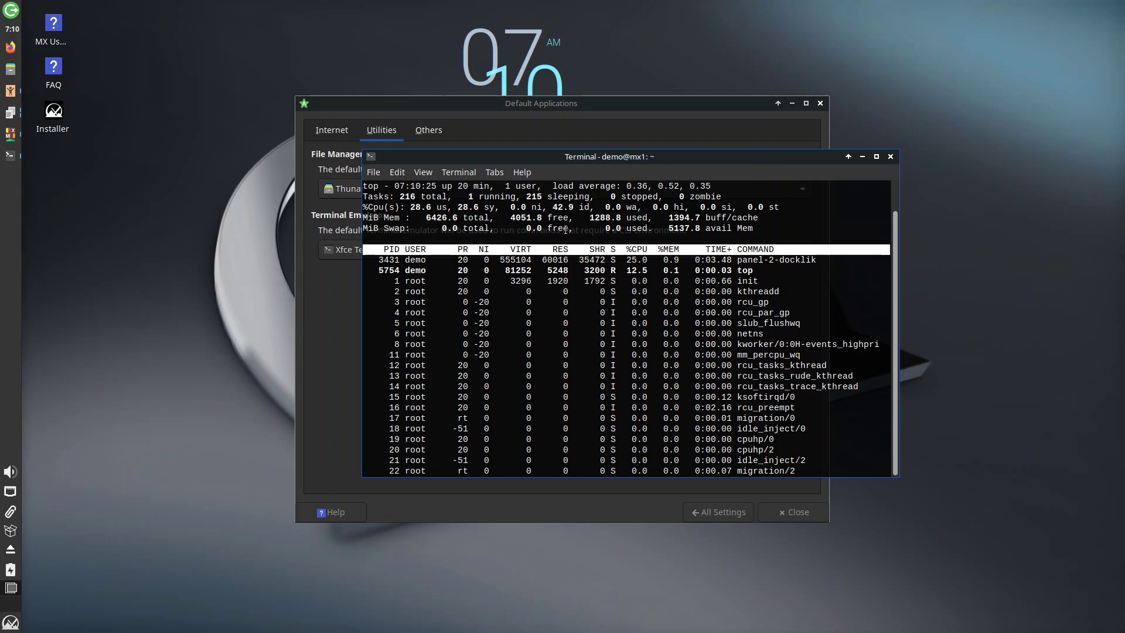
{"action": "left_click_drag", "start_coordinate": [590, 217], "coordinate": [645, 218]}
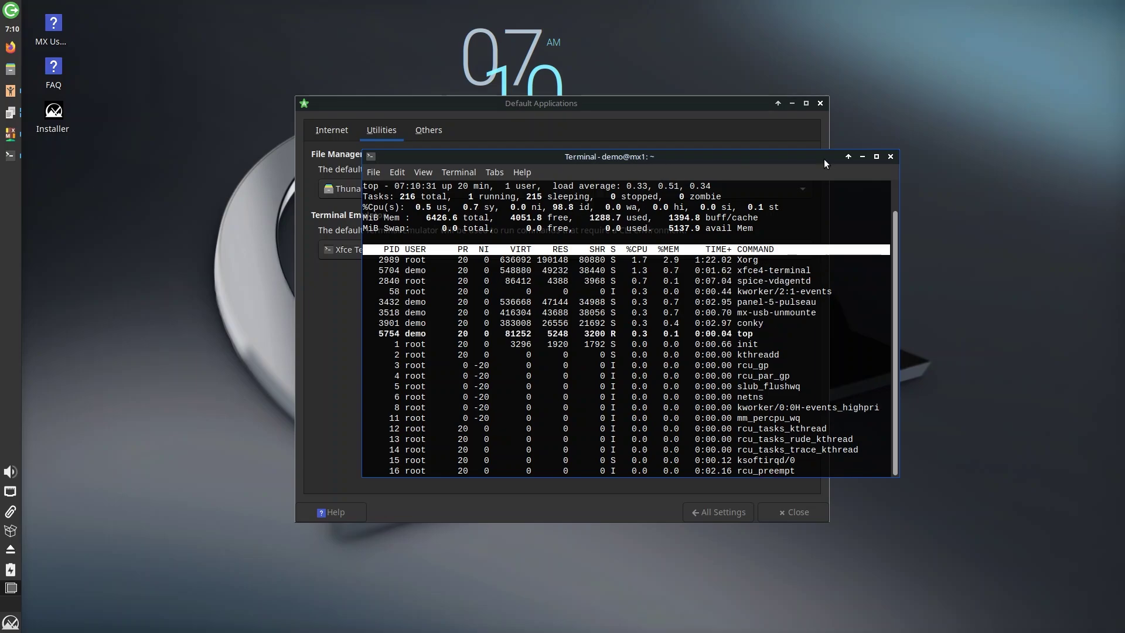
{"action": "left_click_drag", "start_coordinate": [820, 156], "coordinate": [981, 139]}
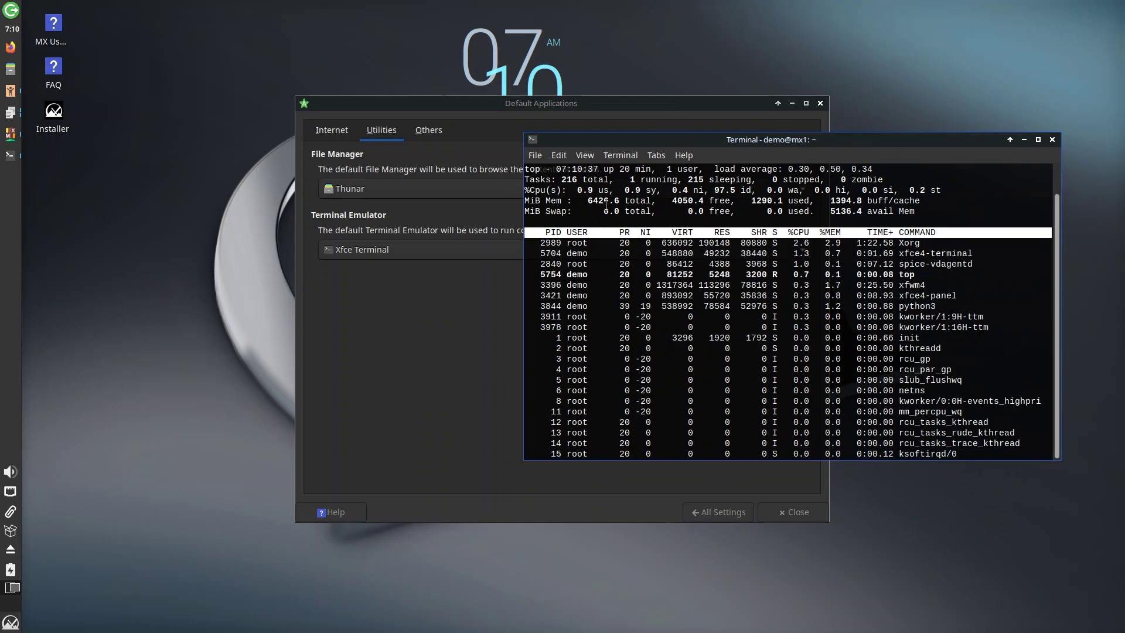
- Bring Default Applications forward, shift it left, and scroll through its Others file-type list
{"action": "left_click", "coordinate": [681, 102]}
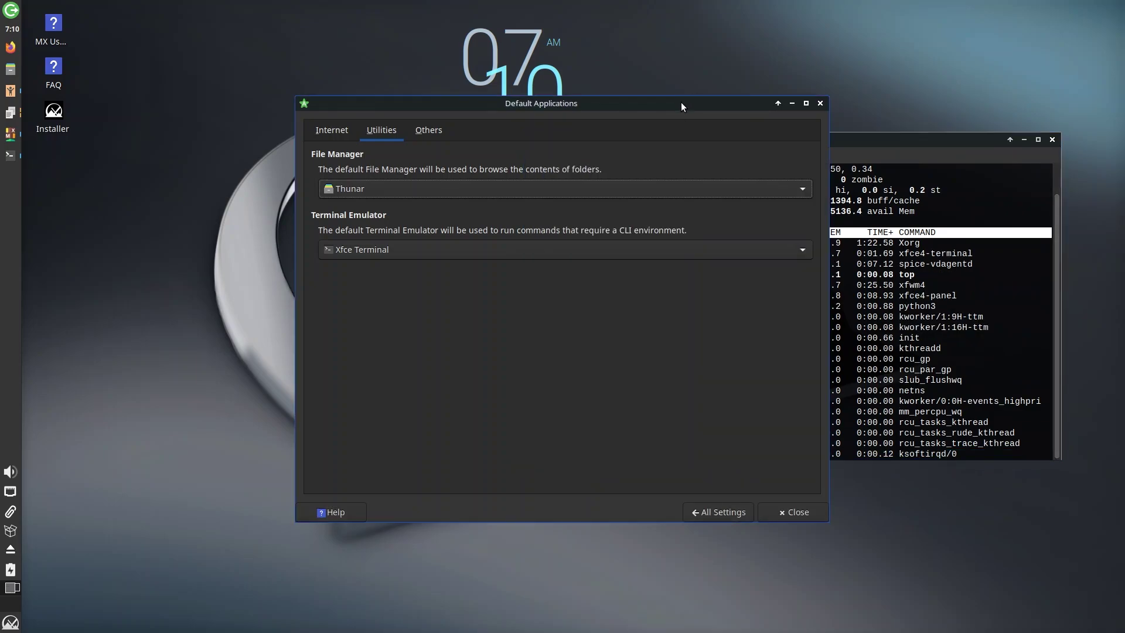
{"action": "left_click_drag", "start_coordinate": [680, 102], "coordinate": [547, 103]}
{"action": "left_click", "coordinate": [295, 131]}
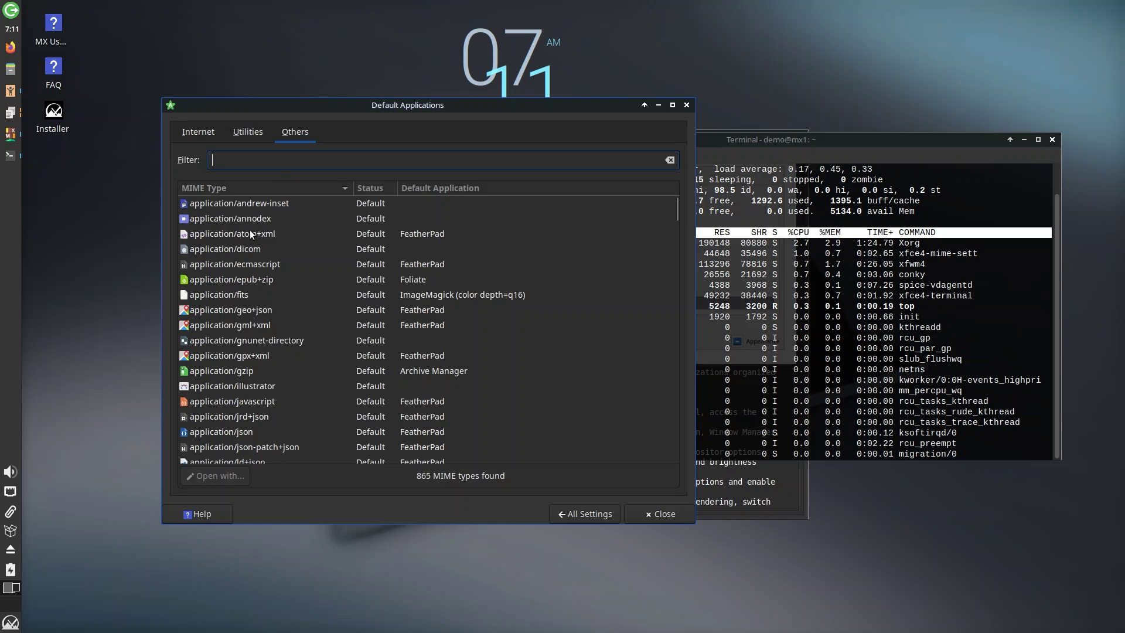
{"action": "scroll", "coordinate": [262, 269], "scroll_direction": "down", "scroll_amount": 10}
{"action": "scroll", "coordinate": [265, 277], "scroll_direction": "down", "scroll_amount": 3}
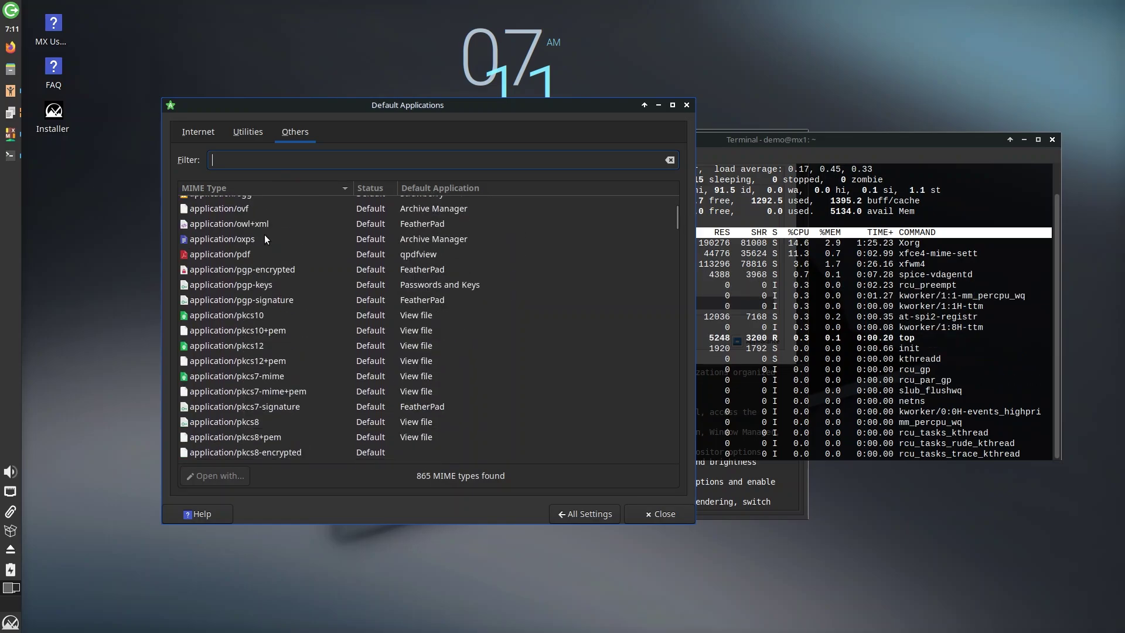
- From Settings, run Adblock and apply the Ad/Malware, Pornographic, Gambling and Fakenews blocklists
{"action": "left_click", "coordinate": [561, 512]}
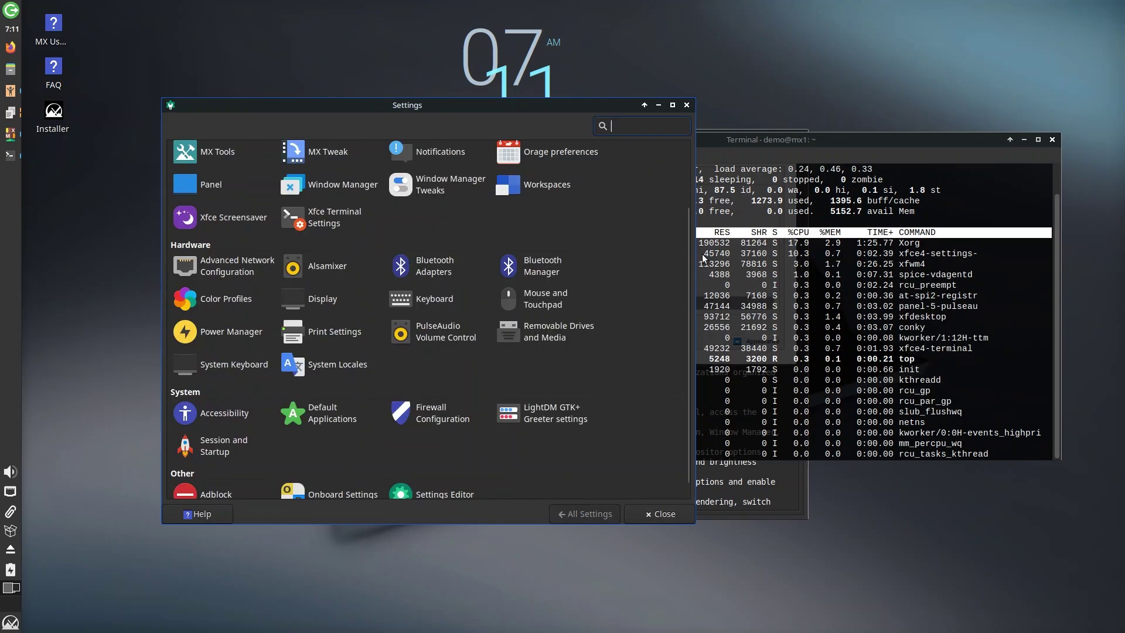
{"action": "left_click_drag", "start_coordinate": [688, 226], "coordinate": [691, 284]}
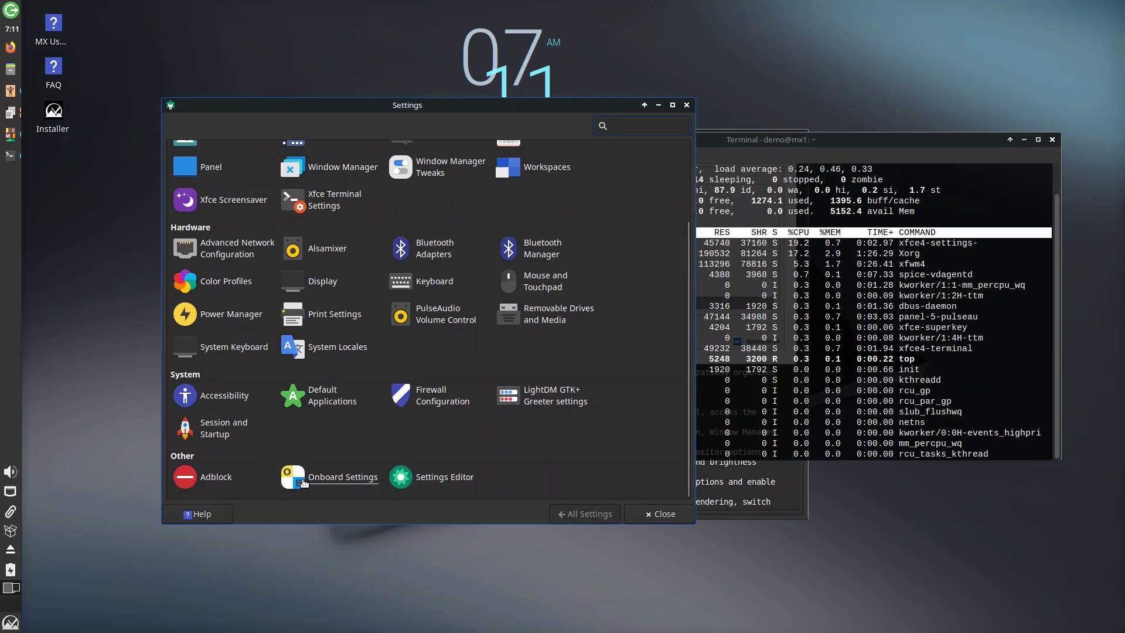
{"action": "left_click", "coordinate": [211, 480]}
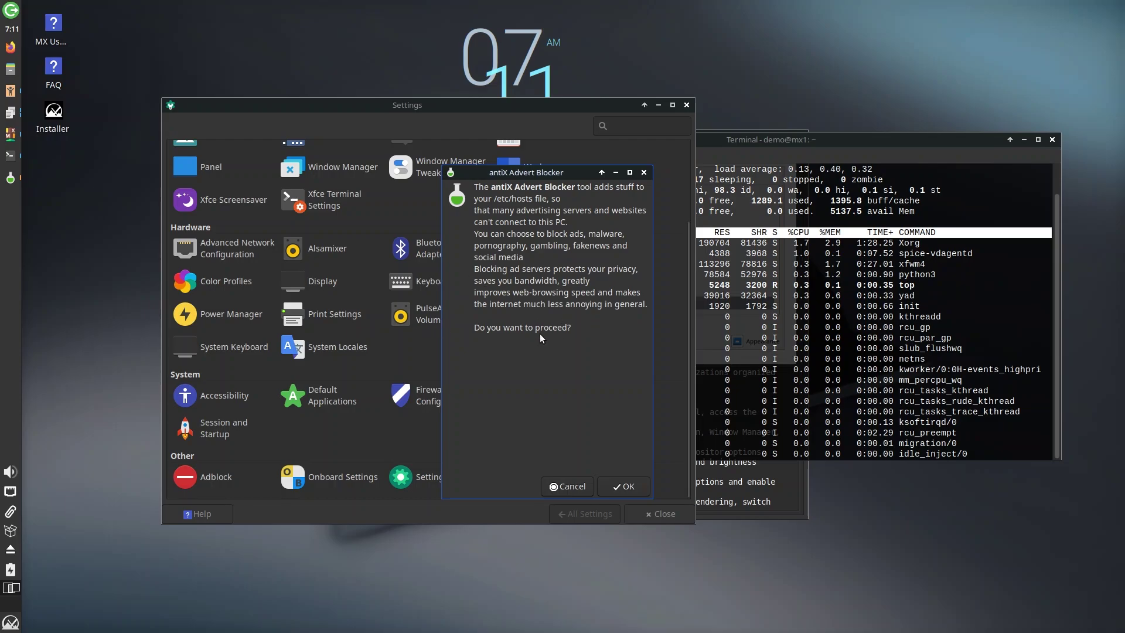
{"action": "left_click", "coordinate": [621, 486]}
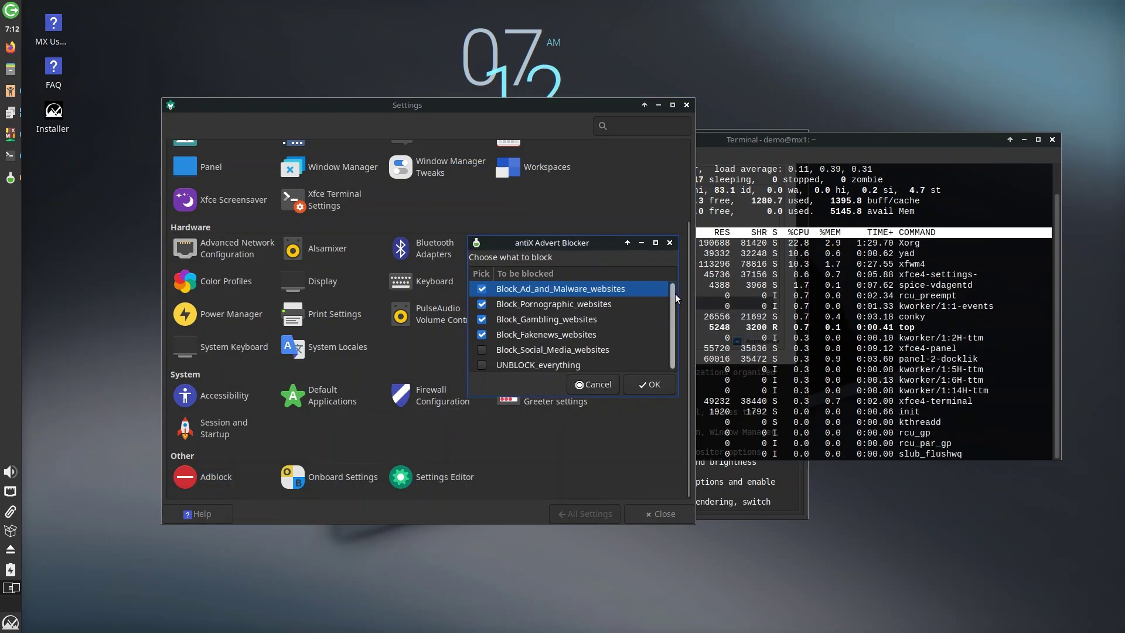
{"action": "scroll", "coordinate": [674, 294], "scroll_direction": "down", "scroll_amount": 1}
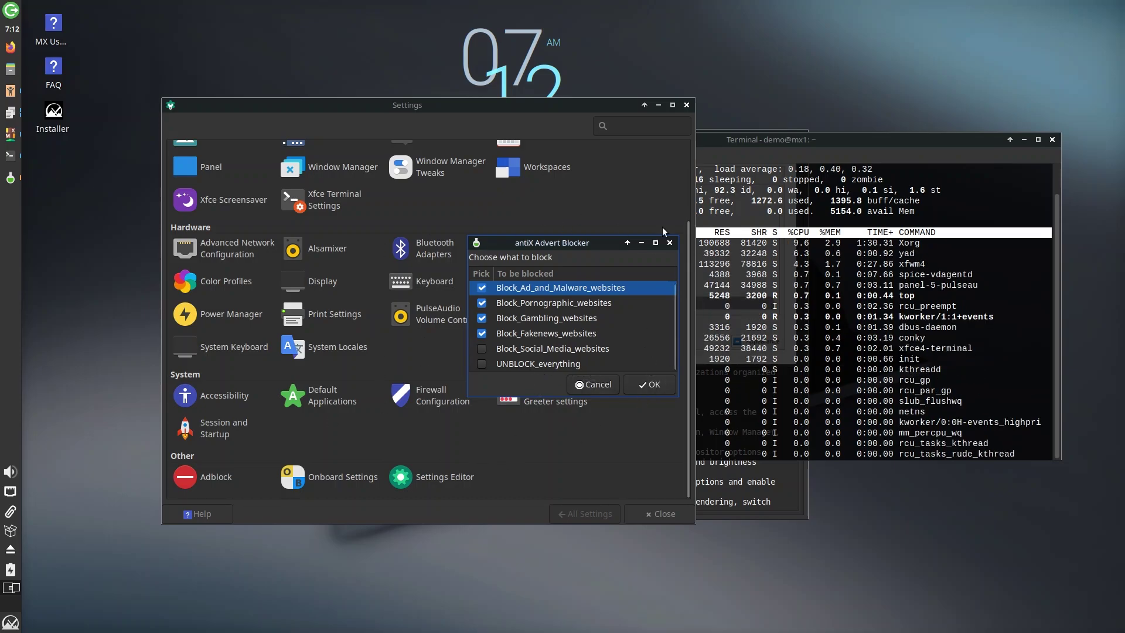
{"action": "left_click", "coordinate": [649, 386]}
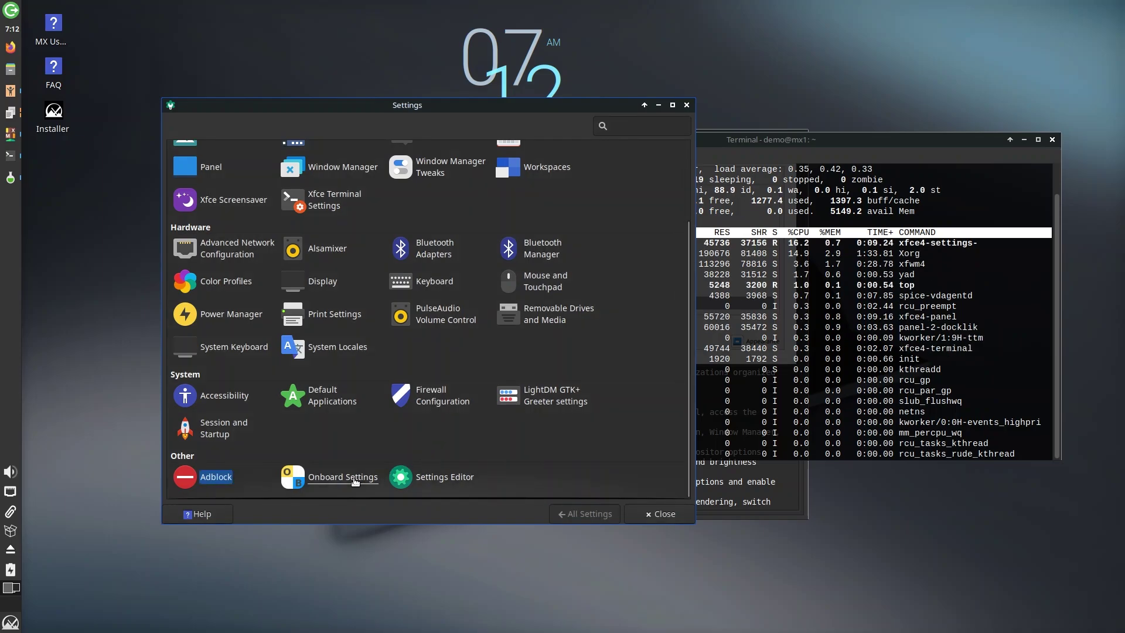
- Open MenuLibre and inspect the Terminal Emulator and File Manager launcher entries
{"action": "scroll", "coordinate": [429, 346], "scroll_direction": "up", "scroll_amount": 3}
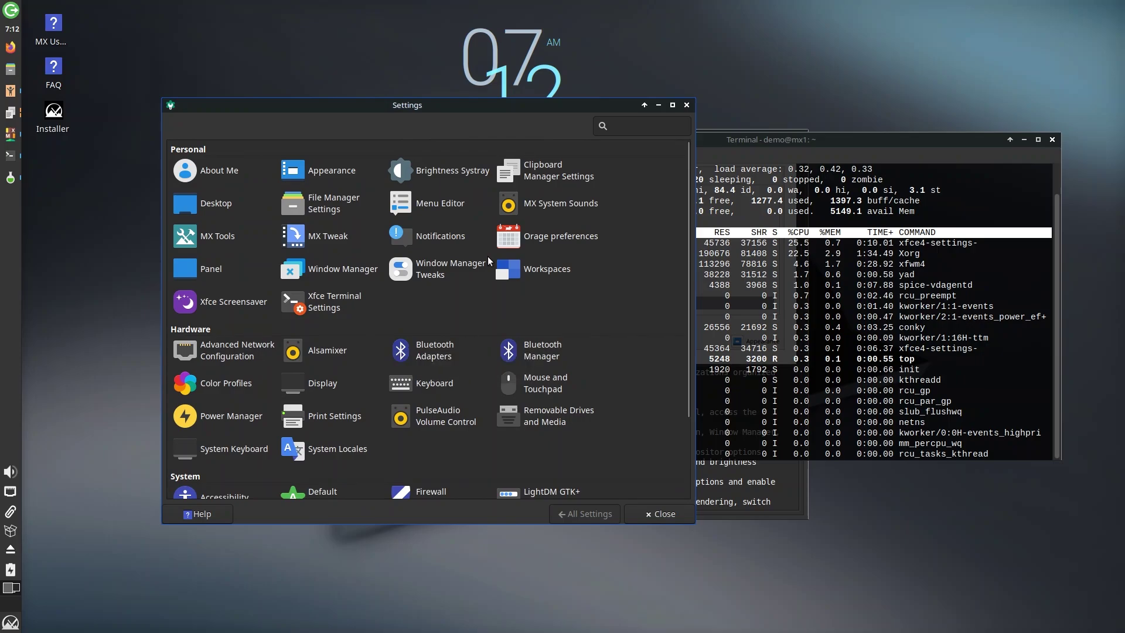
{"action": "left_click", "coordinate": [438, 205]}
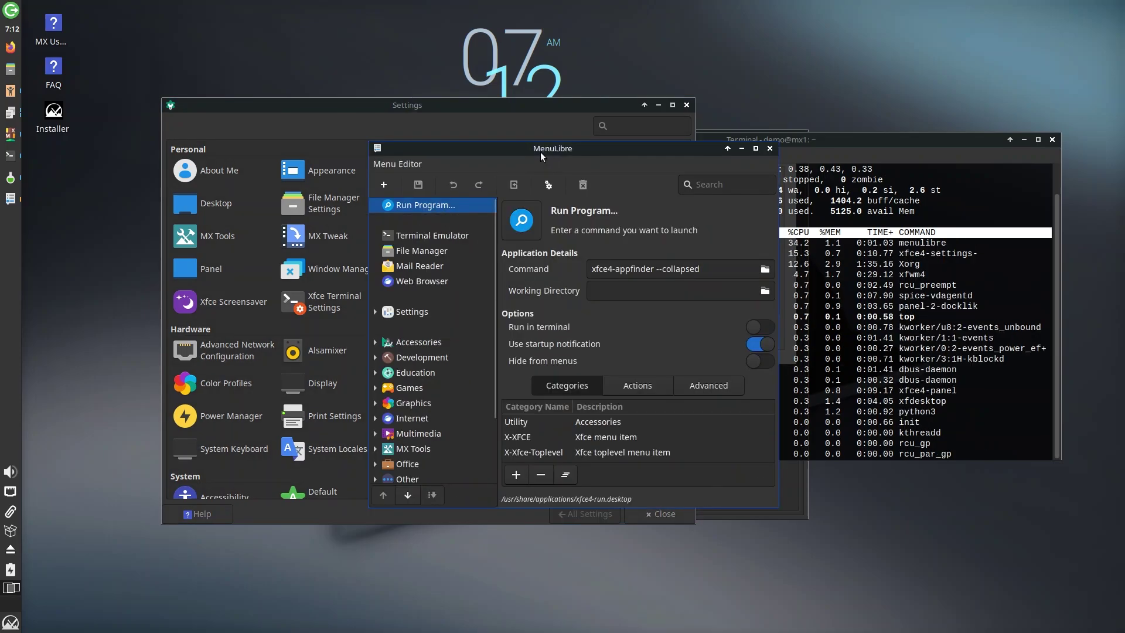
{"action": "left_click_drag", "start_coordinate": [536, 150], "coordinate": [609, 157]}
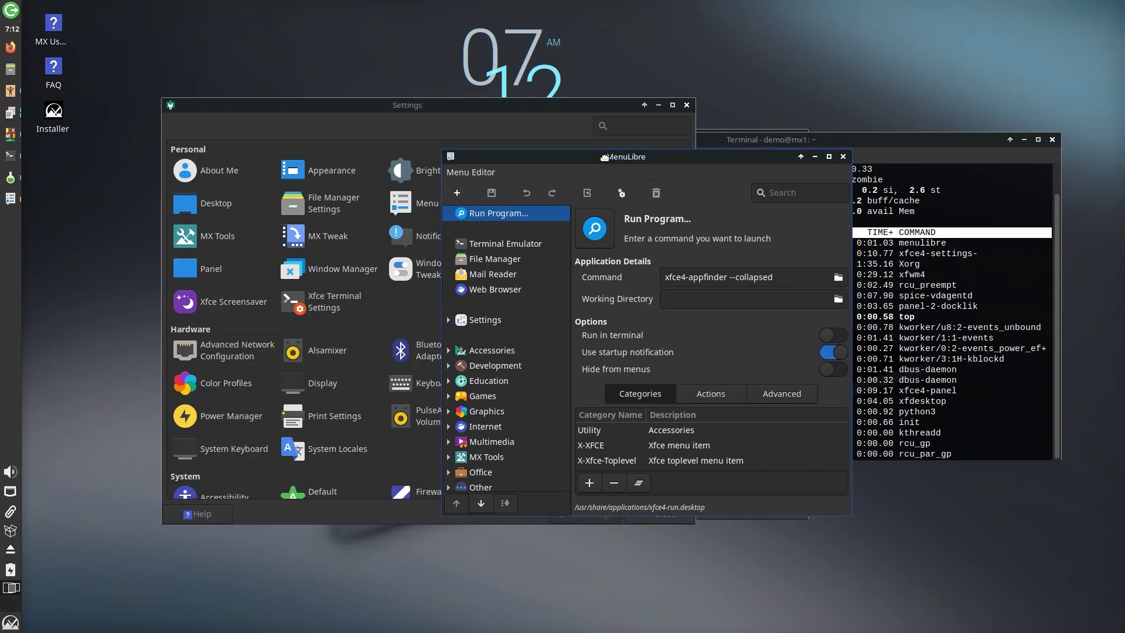
{"action": "left_click", "coordinate": [503, 245]}
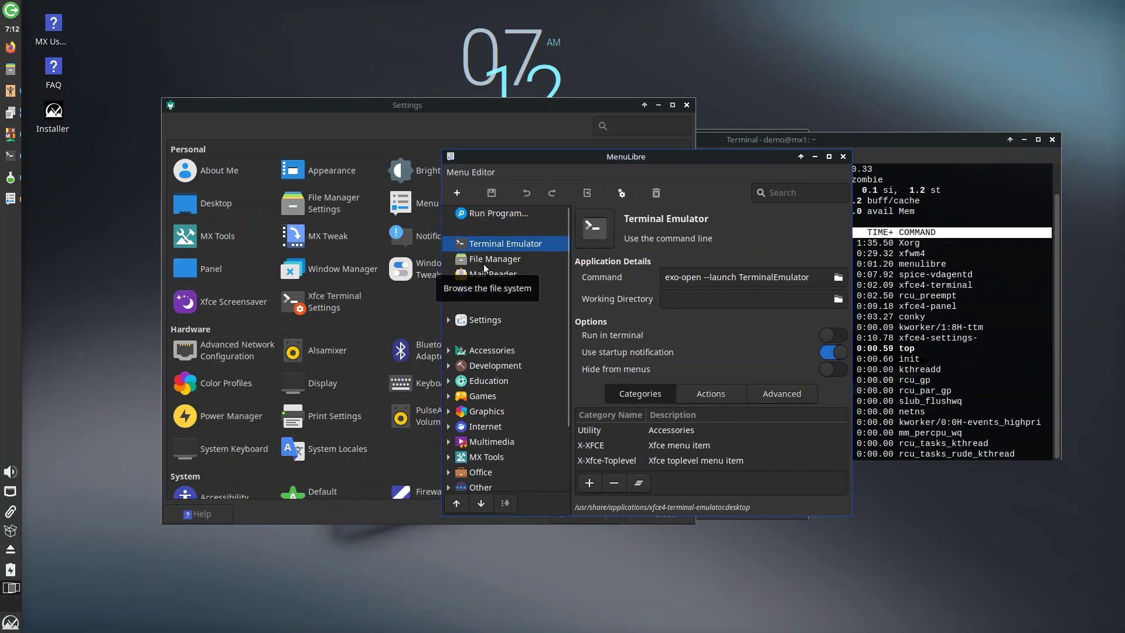
{"action": "left_click", "coordinate": [483, 263]}
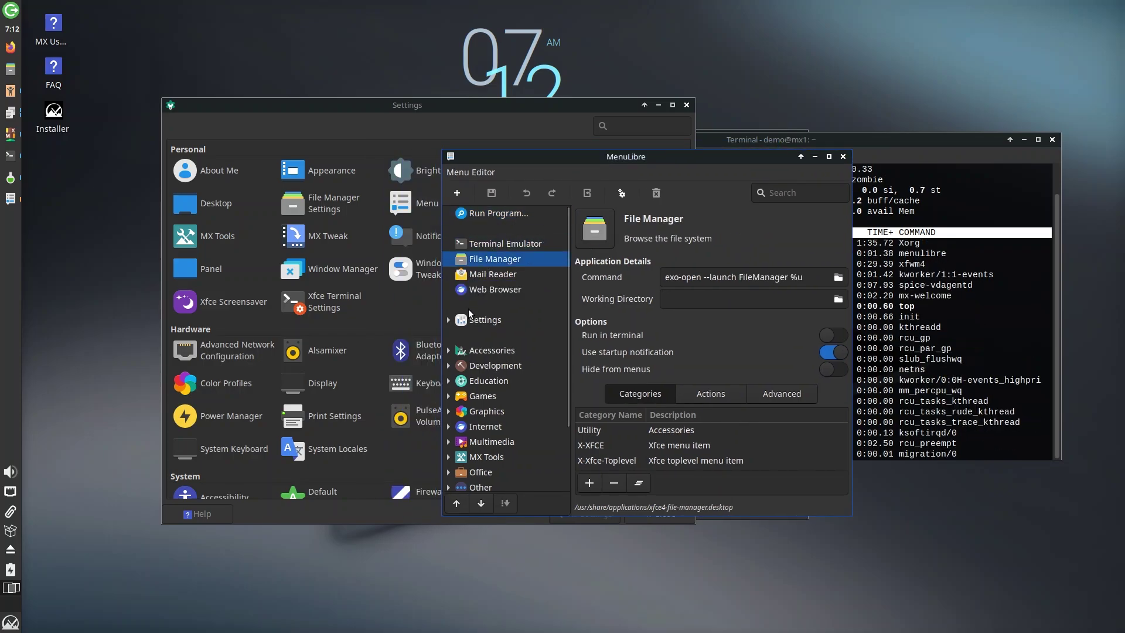
- Expand the Accessories and Education categories, then quit MenuLibre with Ctrl+Q
{"action": "left_click", "coordinate": [448, 350]}
{"action": "left_click", "coordinate": [448, 381]}
{"action": "left_click", "coordinate": [448, 381]}
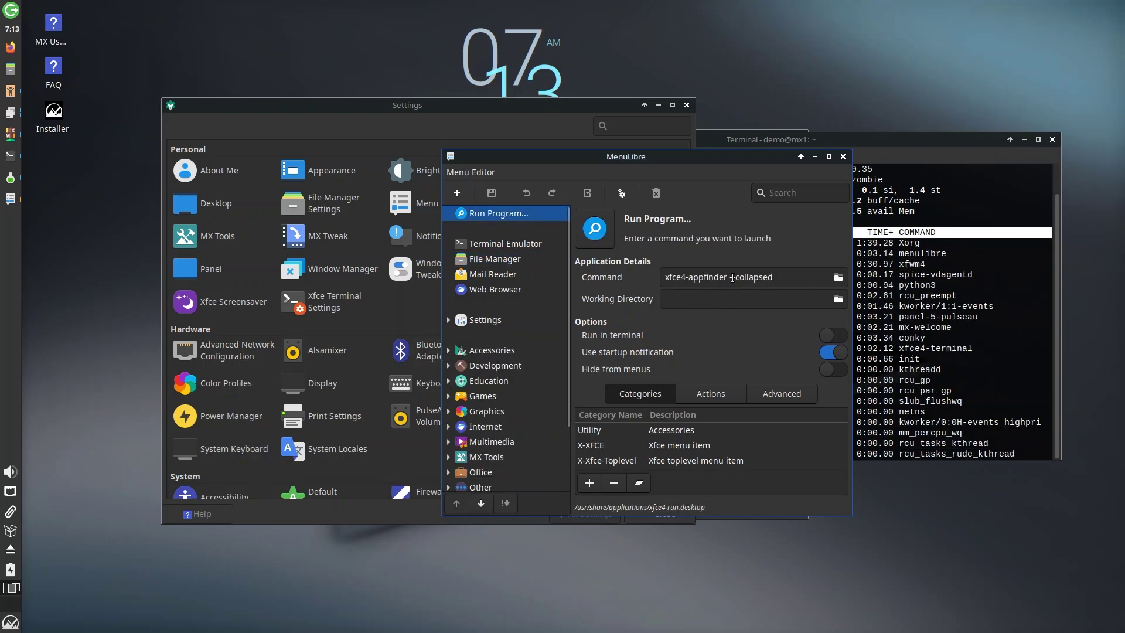
{"action": "key", "text": "ctrl+q"}
- Open Workspaces settings, toggle between Workspace 1 and 2 via the pager, then return to the overview
{"action": "left_click", "coordinate": [523, 275]}
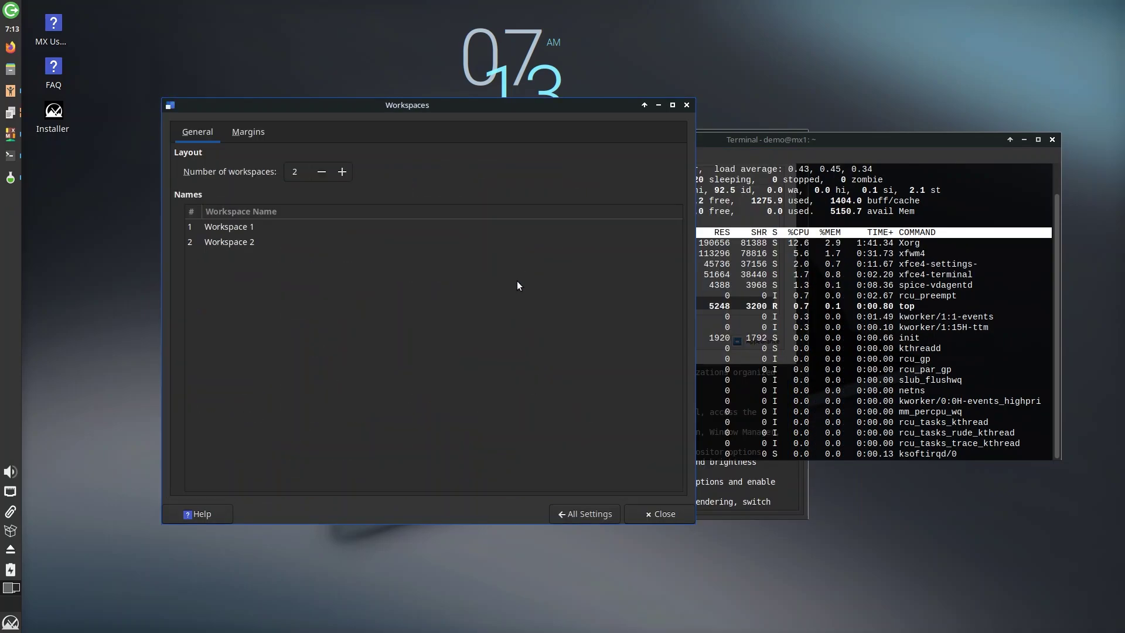
{"action": "left_click", "coordinate": [16, 587]}
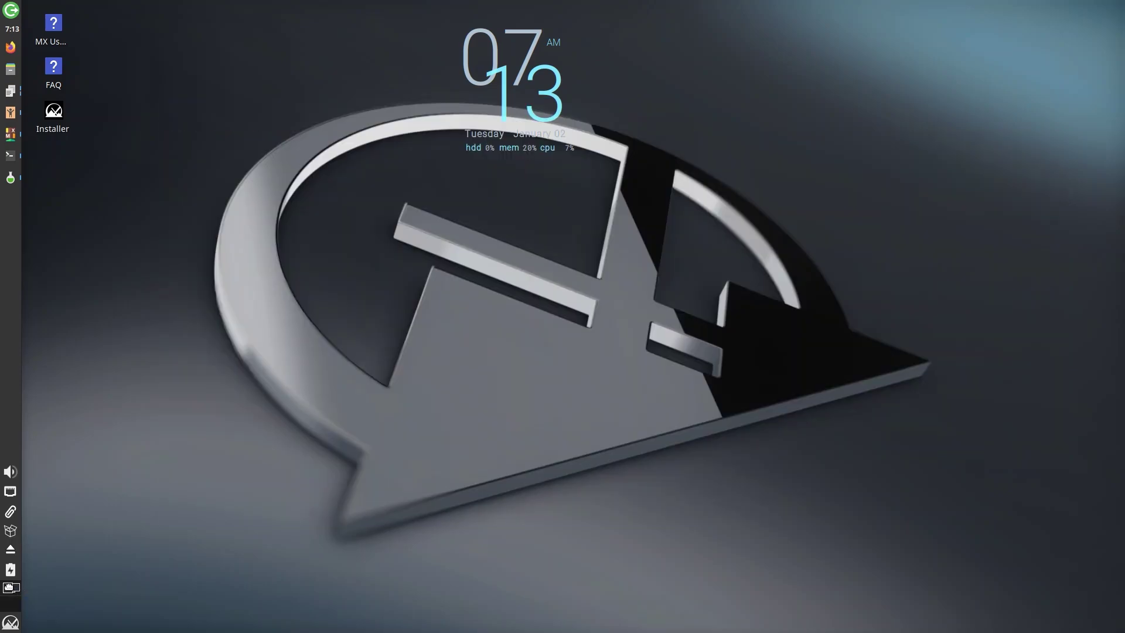
{"action": "left_click", "coordinate": [10, 588]}
{"action": "left_click", "coordinate": [10, 603]}
{"action": "left_click", "coordinate": [10, 588]}
{"action": "left_click", "coordinate": [11, 604]}
{"action": "left_click", "coordinate": [8, 587]}
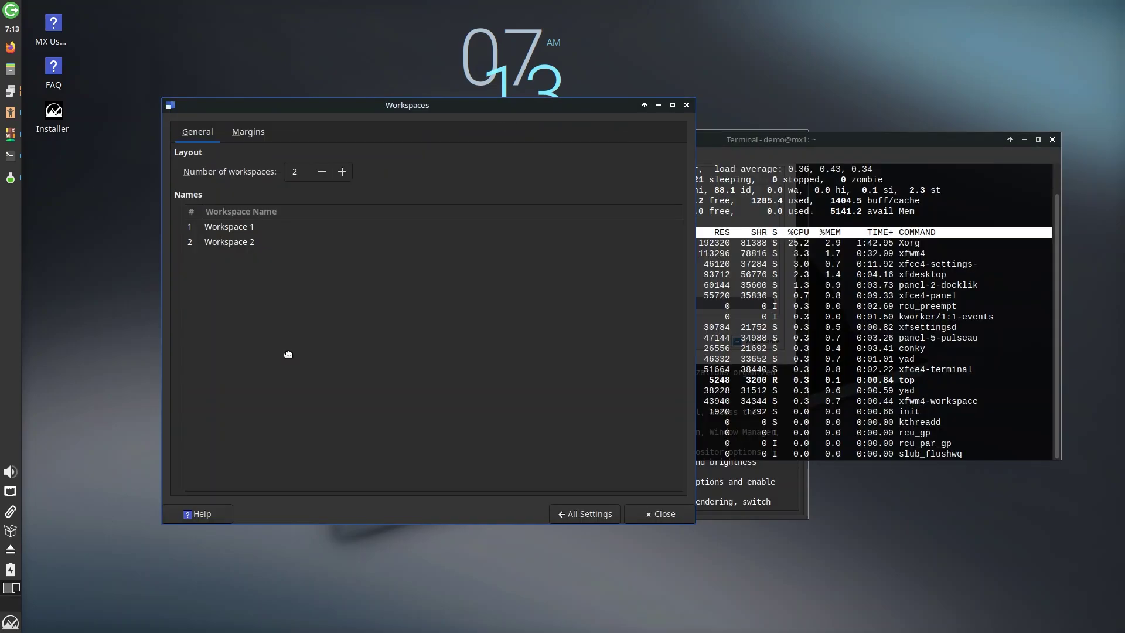
{"action": "left_click", "coordinate": [571, 515]}
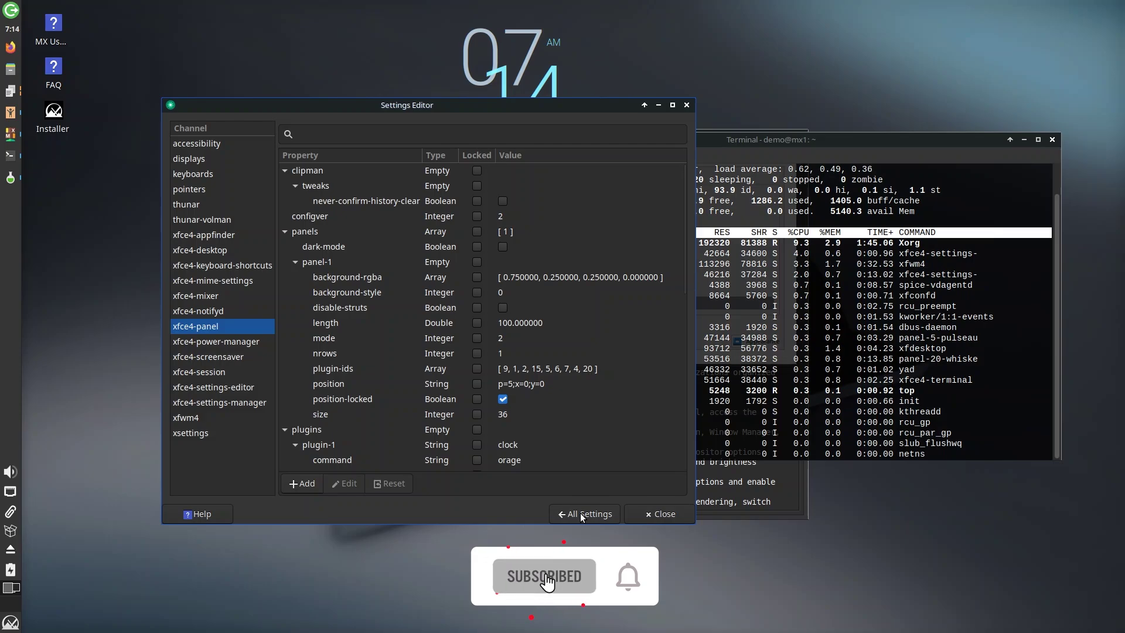
{"action": "left_click", "coordinate": [580, 512]}
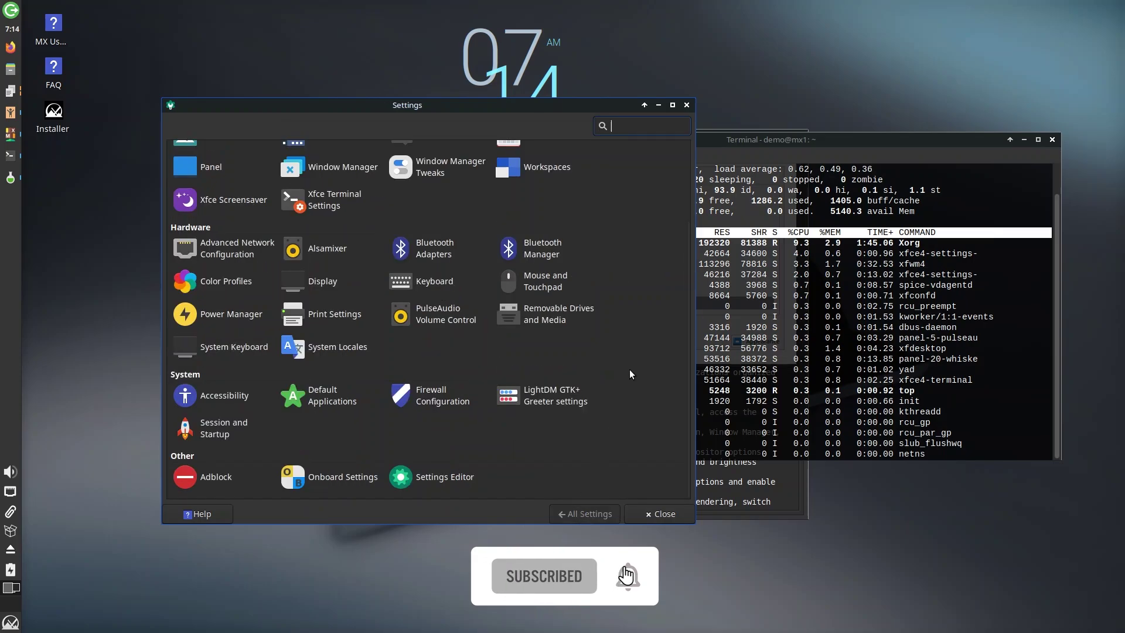
- Open LightDM GTK+ Greeter settings and authenticate with the account password
{"action": "left_click", "coordinate": [563, 401]}
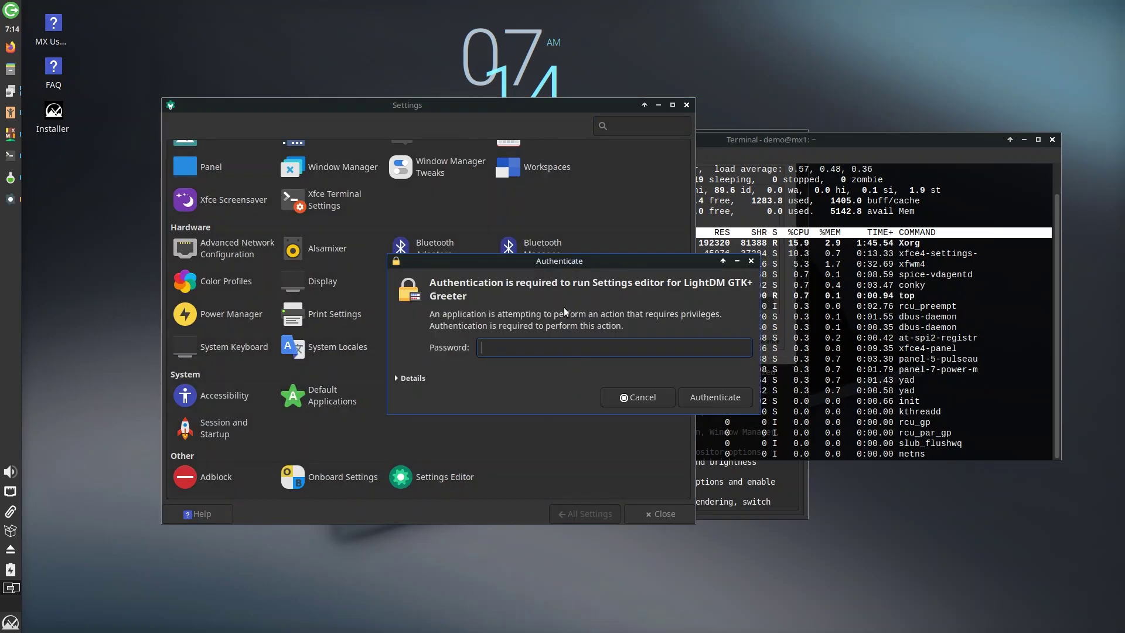
{"action": "type", "text": "dem"}
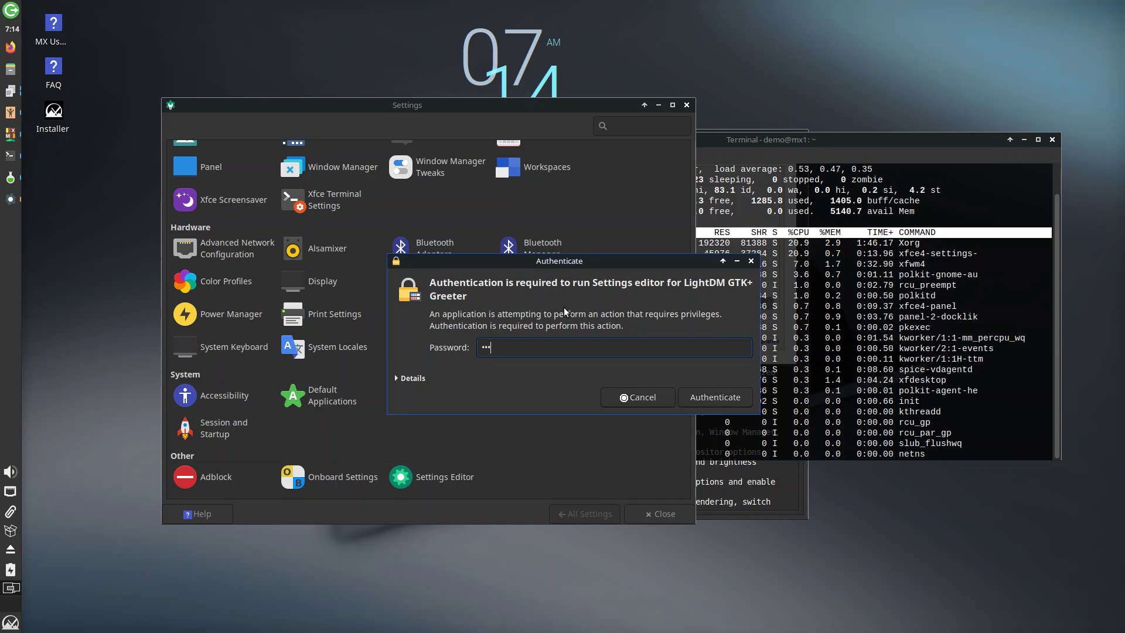
{"action": "type", "text": "o"}
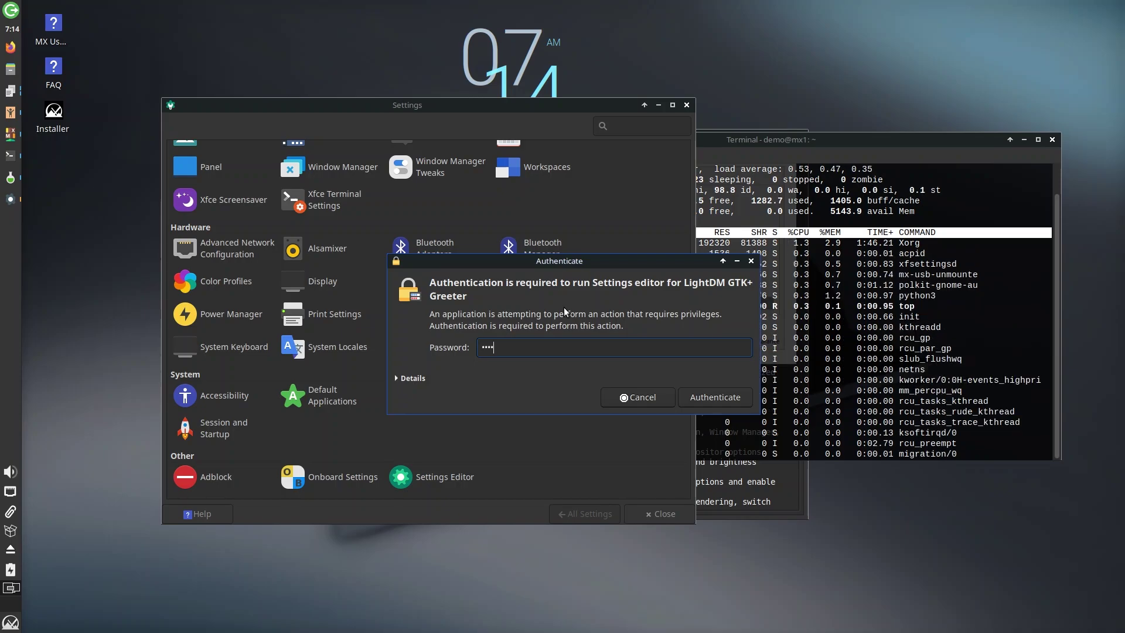
{"action": "key", "text": "BackSpace"}
{"action": "key", "text": "BackSpace"}
{"action": "key", "text": "BackSpace"}
{"action": "key", "text": "BackSpace"}
{"action": "type", "text": "demo"}
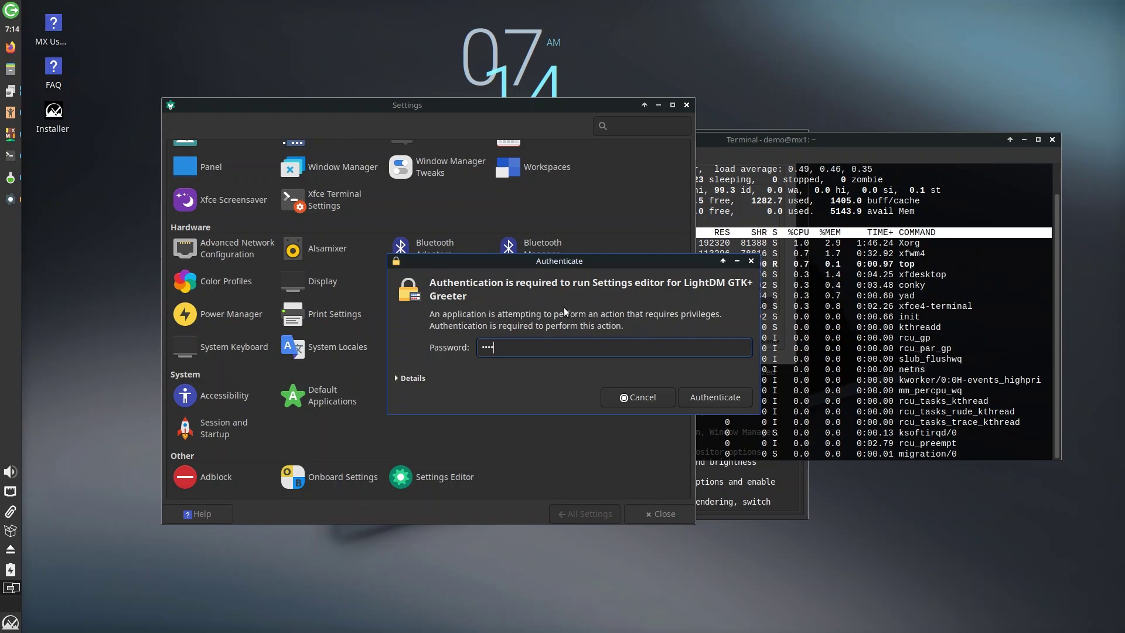
{"action": "key", "text": "Return"}
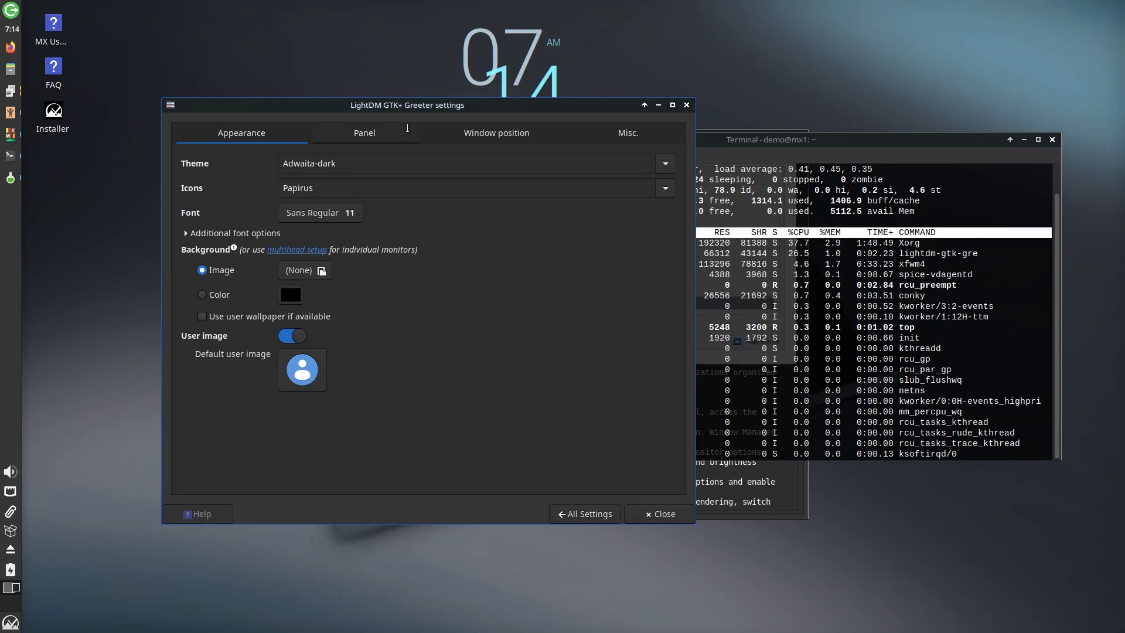
- Review the greeter's Panel, Window position and Misc. options, then close Settings entirely
{"action": "left_click", "coordinate": [379, 142]}
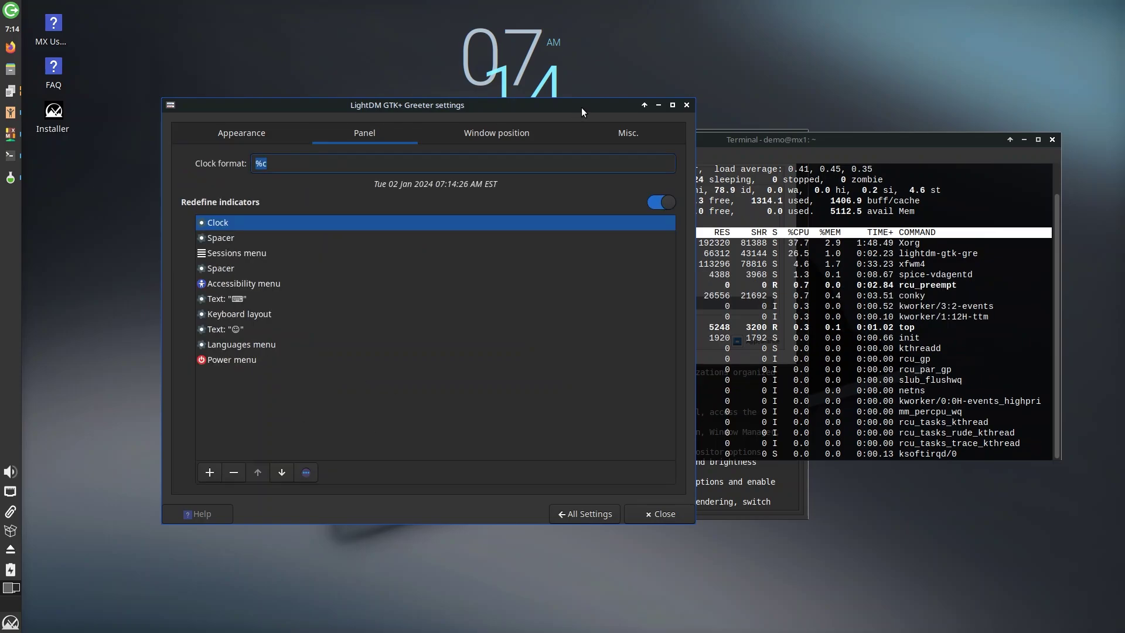
{"action": "left_click", "coordinate": [509, 135]}
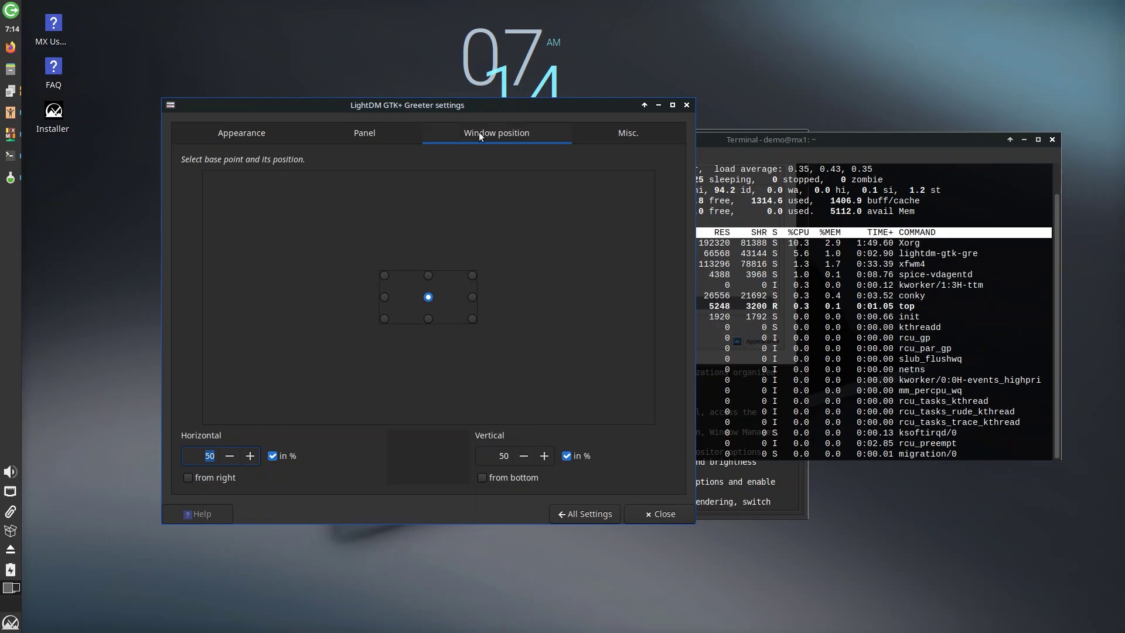
{"action": "left_click", "coordinate": [639, 134]}
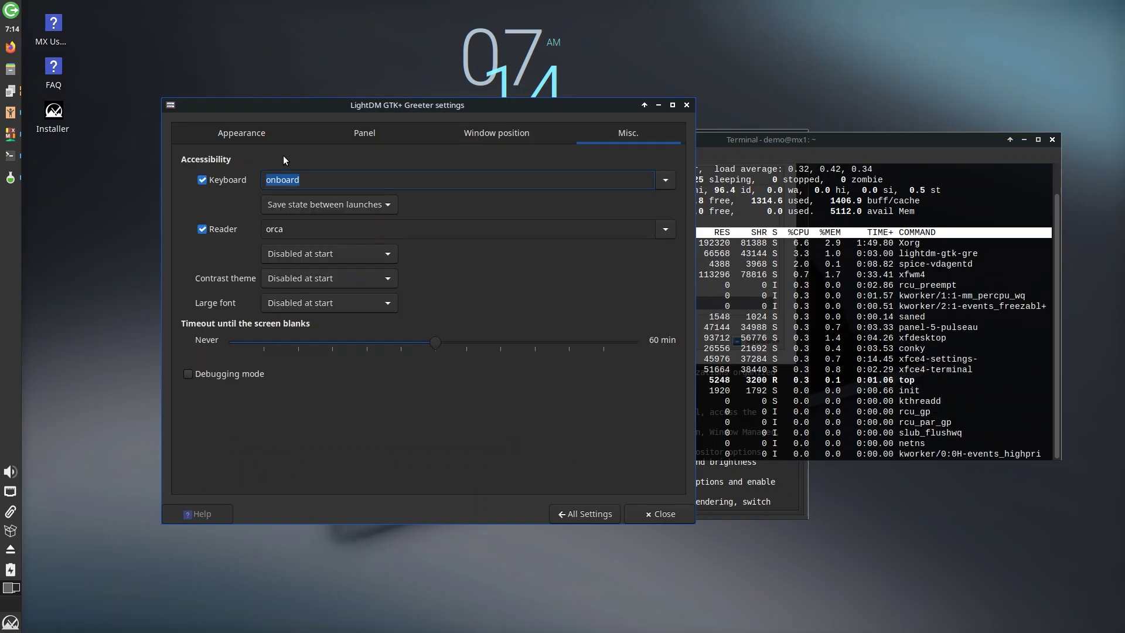
{"action": "left_click", "coordinate": [575, 512]}
{"action": "left_click", "coordinate": [687, 107]}
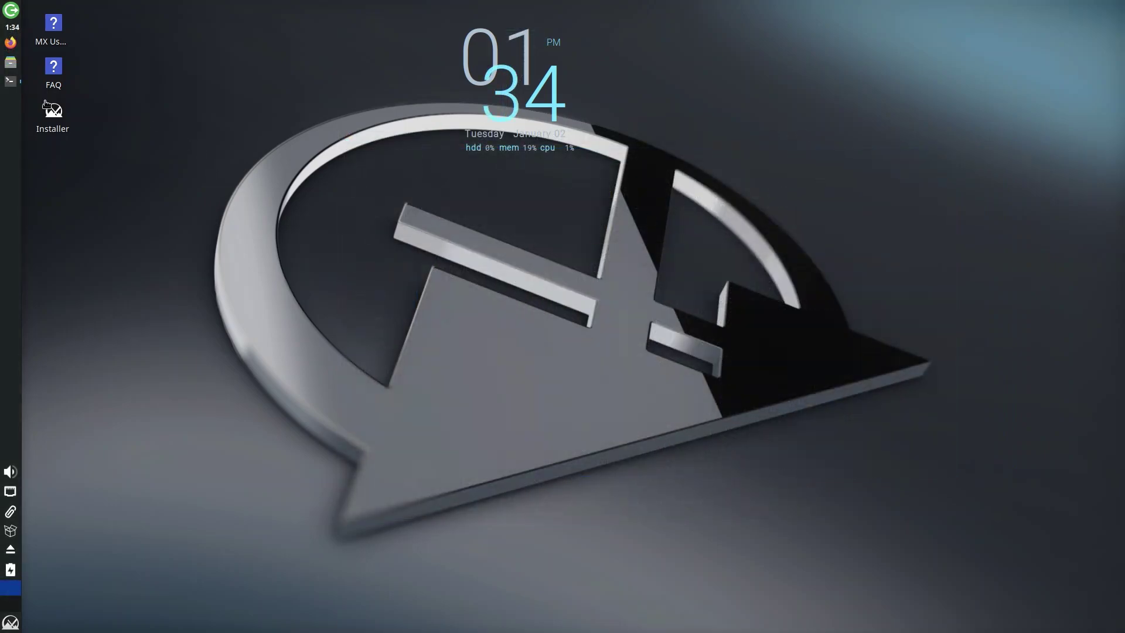
- Restore the terminal, highlight the Packages, DE (Xfce 4.18) and Kernel lines of neofetch output, then close it
{"action": "left_click", "coordinate": [11, 82]}
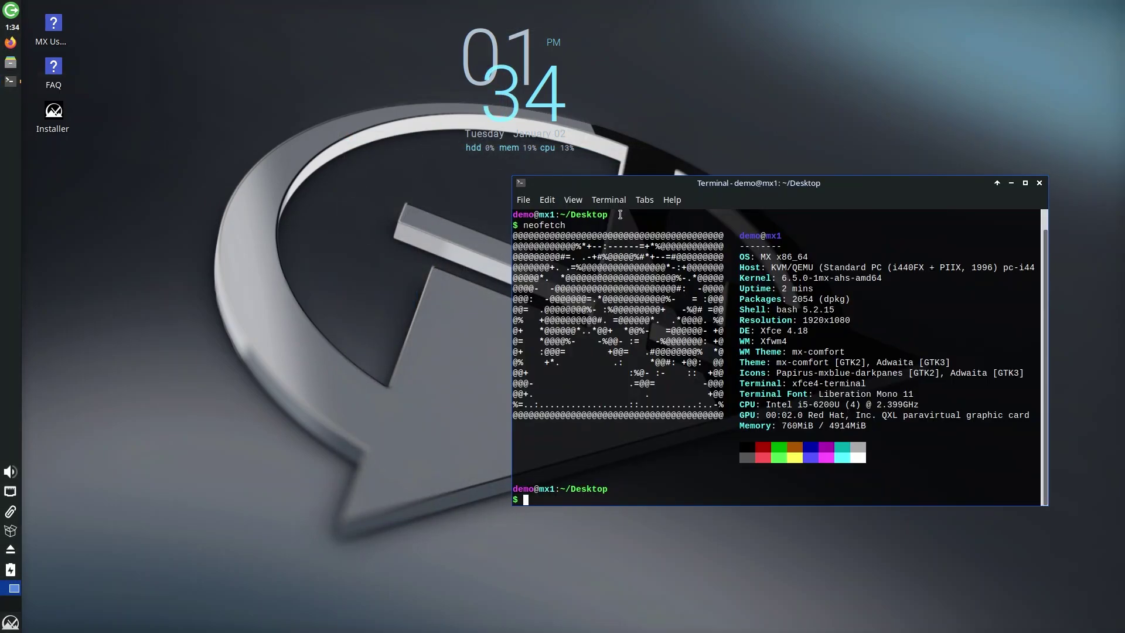
{"action": "left_click_drag", "start_coordinate": [823, 300], "coordinate": [850, 300]}
{"action": "left_click", "coordinate": [849, 300]}
{"action": "left_click_drag", "start_coordinate": [761, 332], "coordinate": [930, 367]}
{"action": "left_click", "coordinate": [812, 331]}
{"action": "left_click", "coordinate": [930, 367]}
{"action": "left_click_drag", "start_coordinate": [781, 278], "coordinate": [812, 276]}
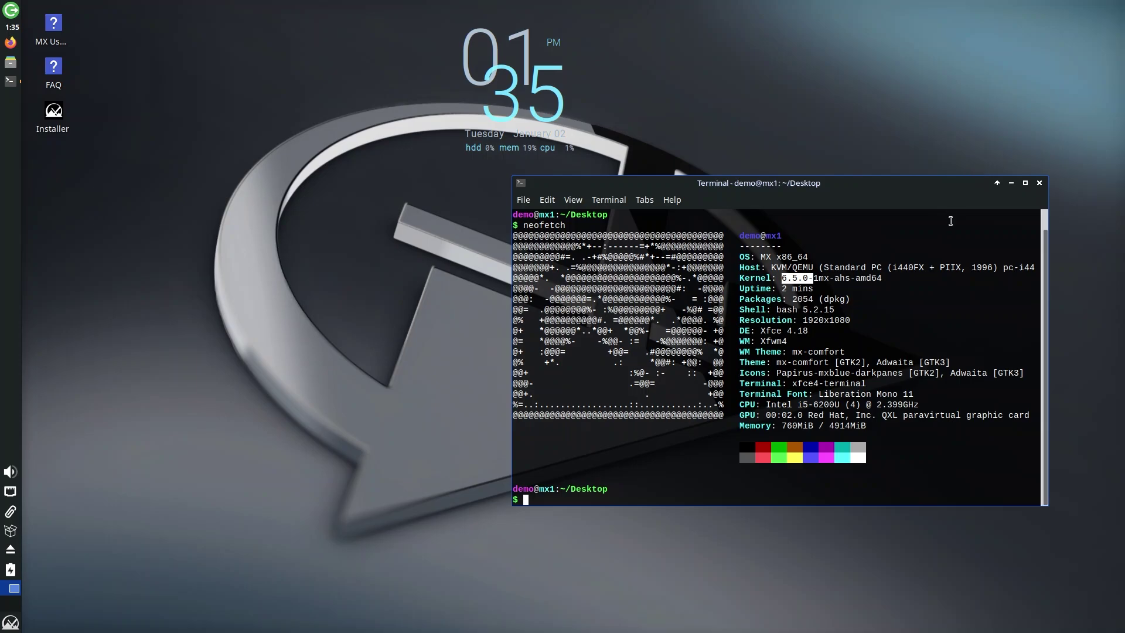
{"action": "left_click", "coordinate": [1038, 183]}
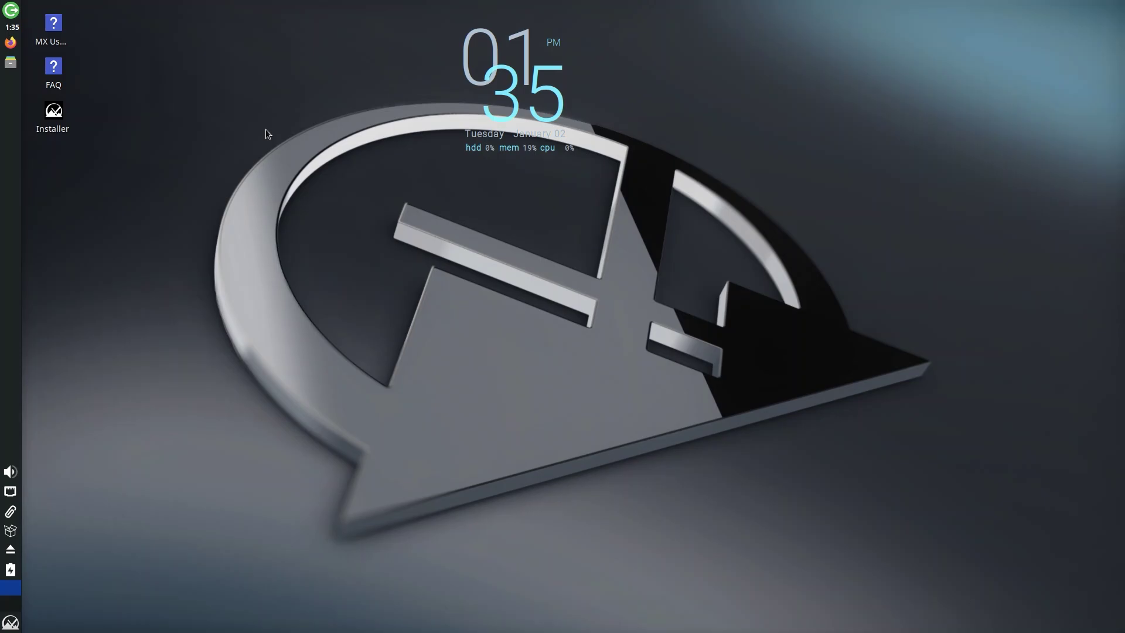
- Search 'pack' in the Whisker Menu and launch MX Package Installer with administrator authentication
{"action": "key", "text": "super"}
{"action": "type", "text": "we"}
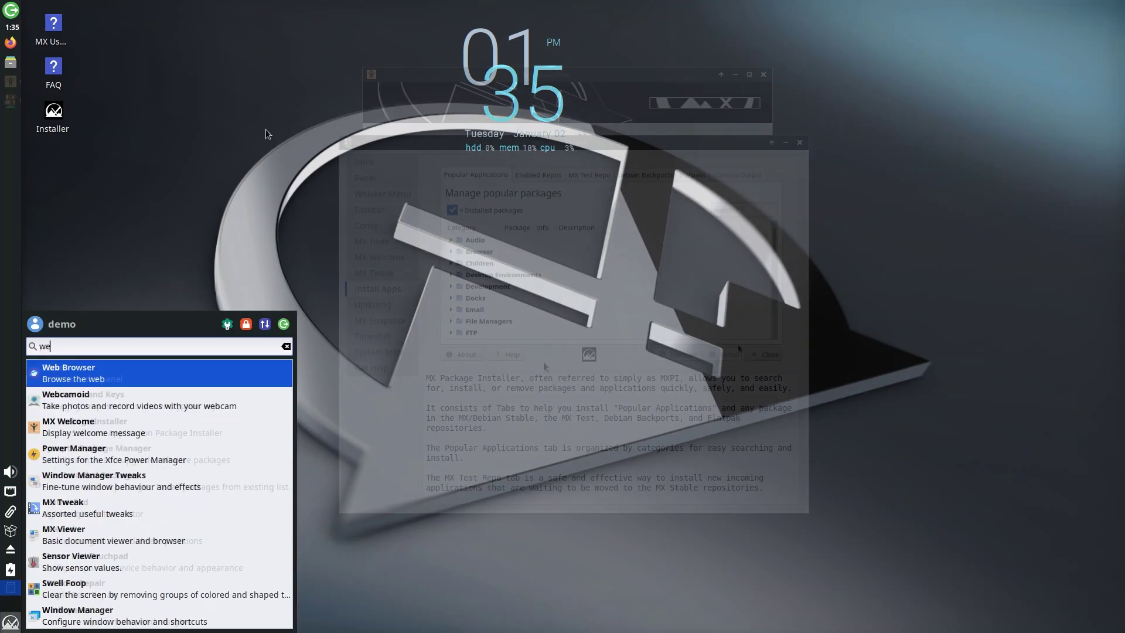
{"action": "key", "text": "BackSpace"}
{"action": "key", "text": "BackSpace"}
{"action": "type", "text": "pack"}
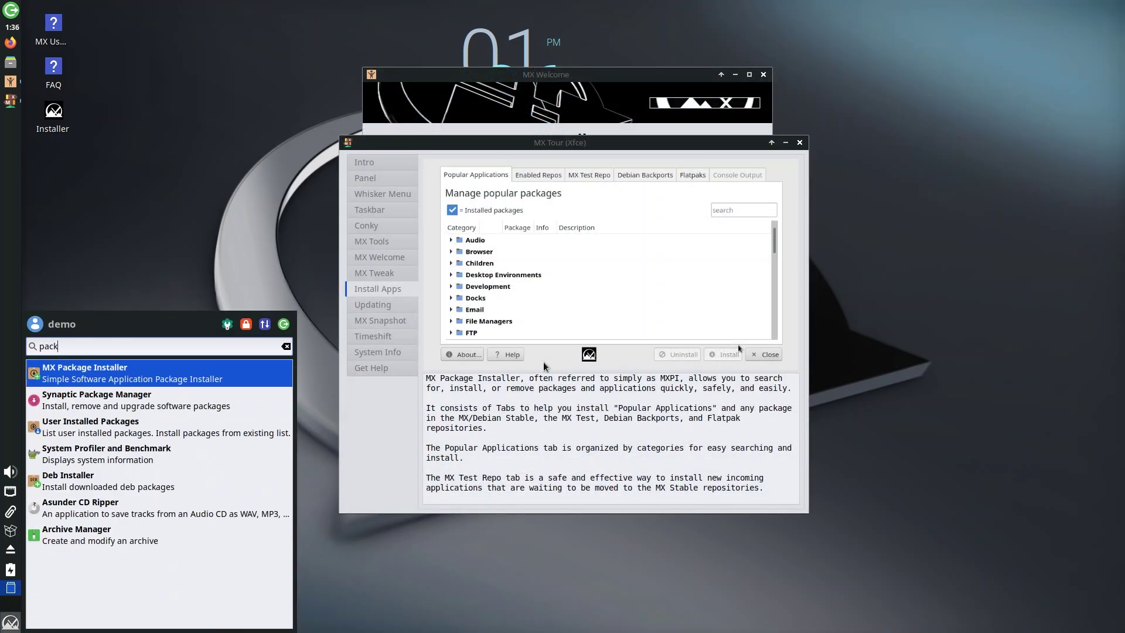
{"action": "key", "text": "Return"}
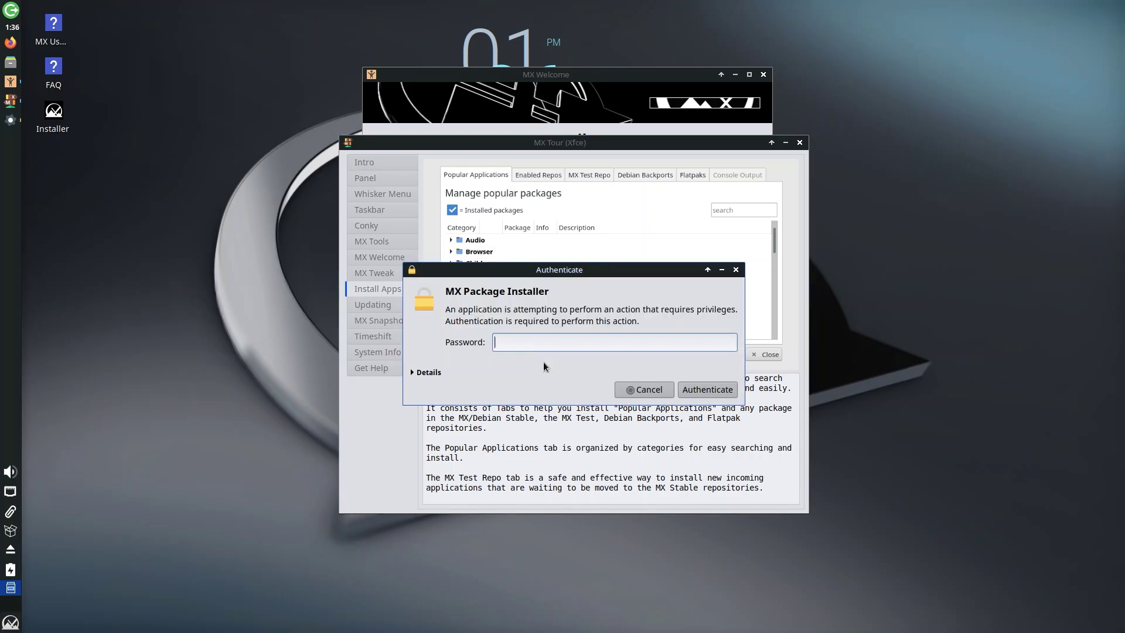
{"action": "type", "text": "demo"}
{"action": "key", "text": "Return"}
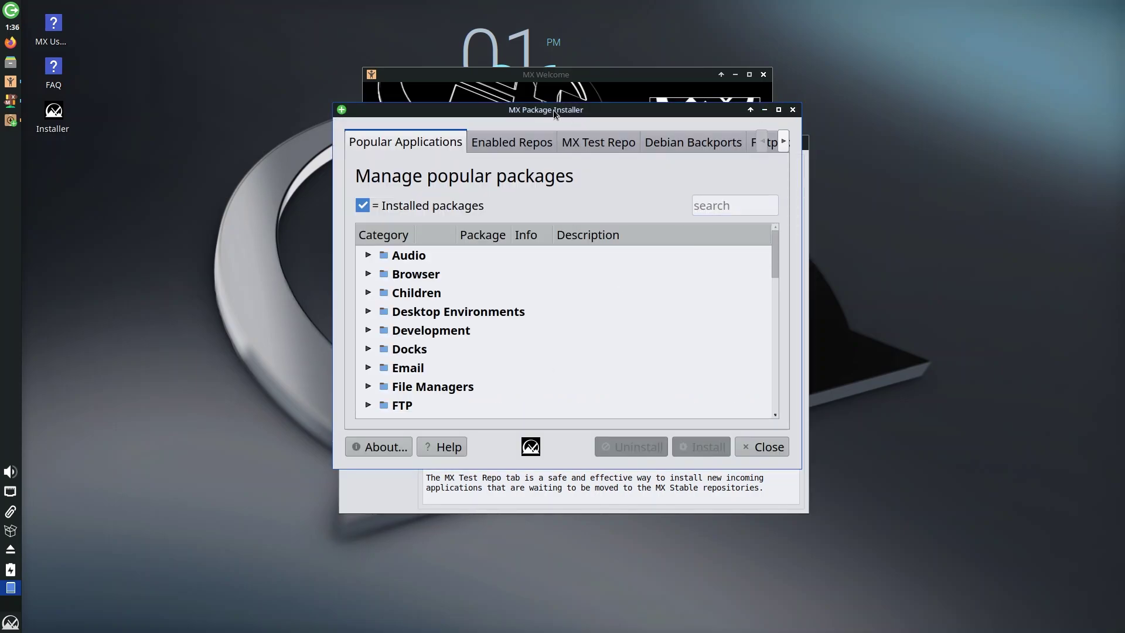
- Look at the Enabled Repos and MX Test Repo pages, dismiss the warning, and return to Popular Applications
{"action": "left_click_drag", "start_coordinate": [548, 109], "coordinate": [602, 130]}
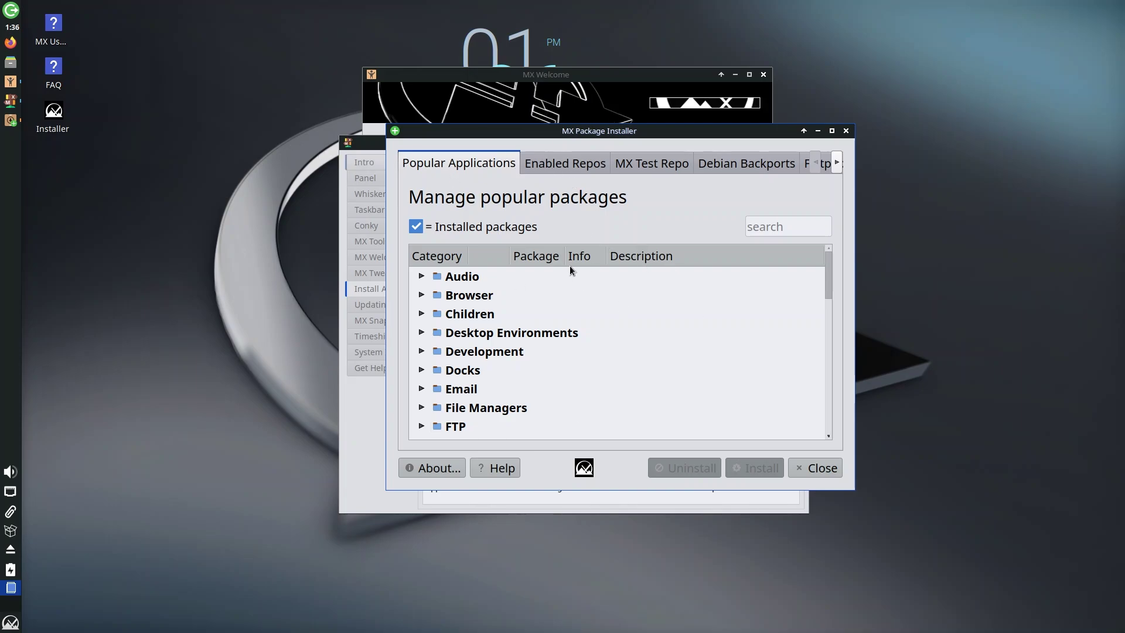
{"action": "left_click", "coordinate": [564, 171]}
{"action": "left_click", "coordinate": [672, 167]}
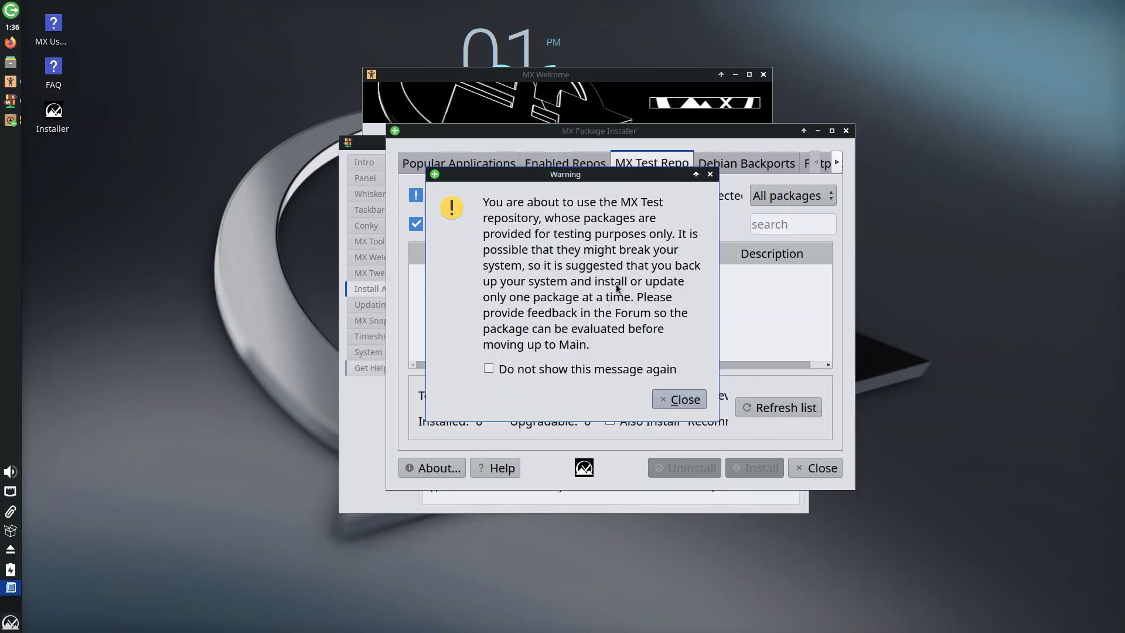
{"action": "left_click", "coordinate": [680, 399]}
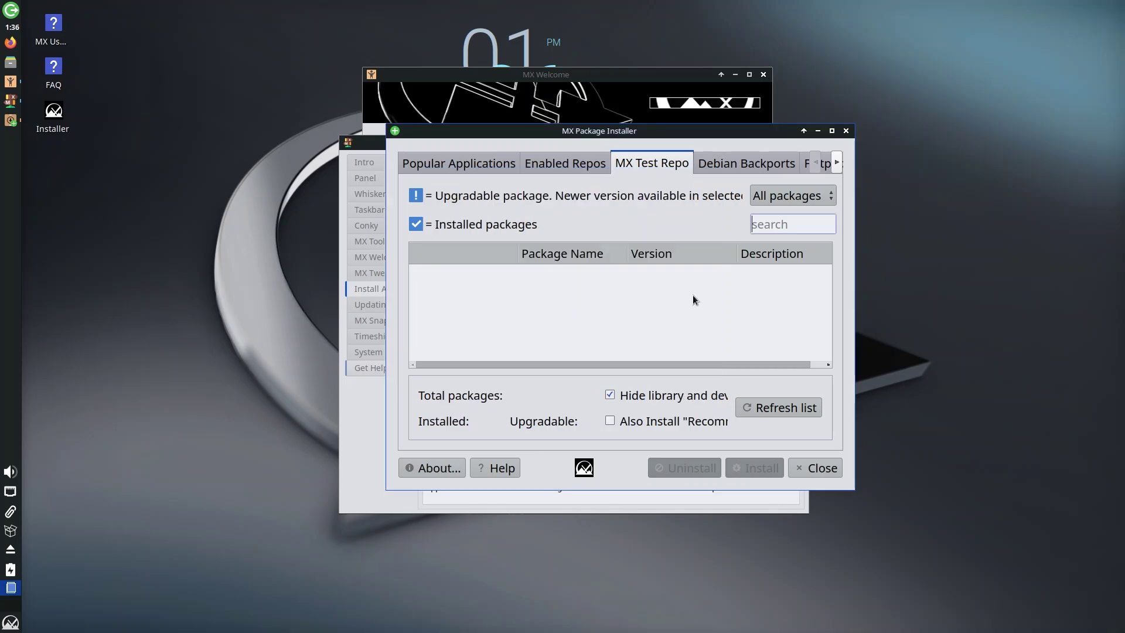
{"action": "left_click", "coordinate": [437, 167]}
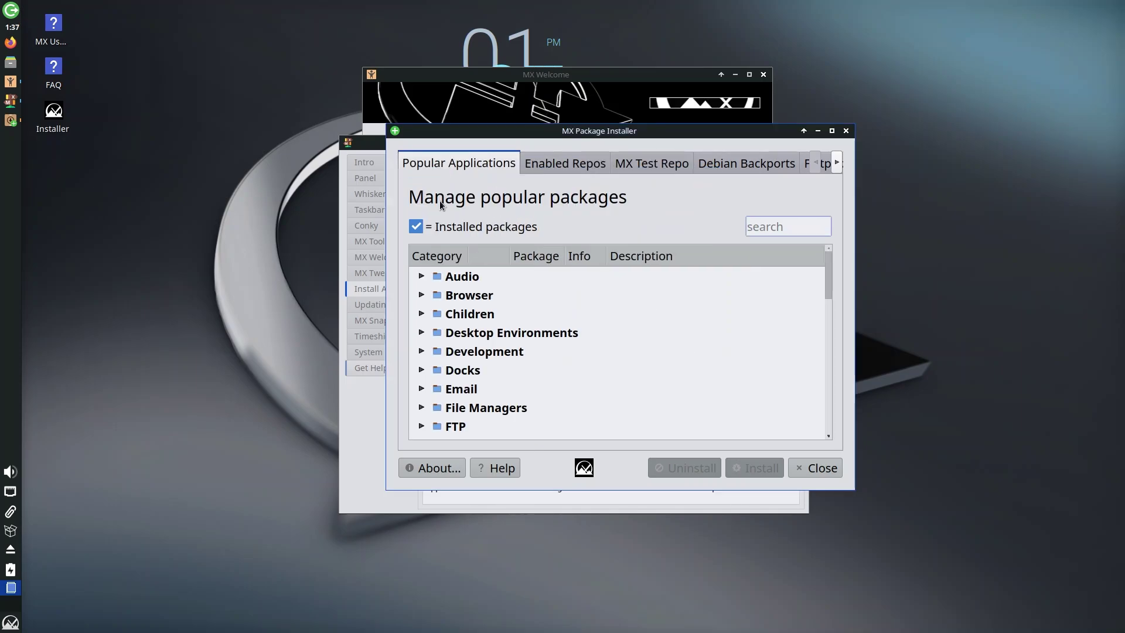
- Expand the Audio and Browser categories in the Popular Applications list
{"action": "left_click", "coordinate": [421, 276]}
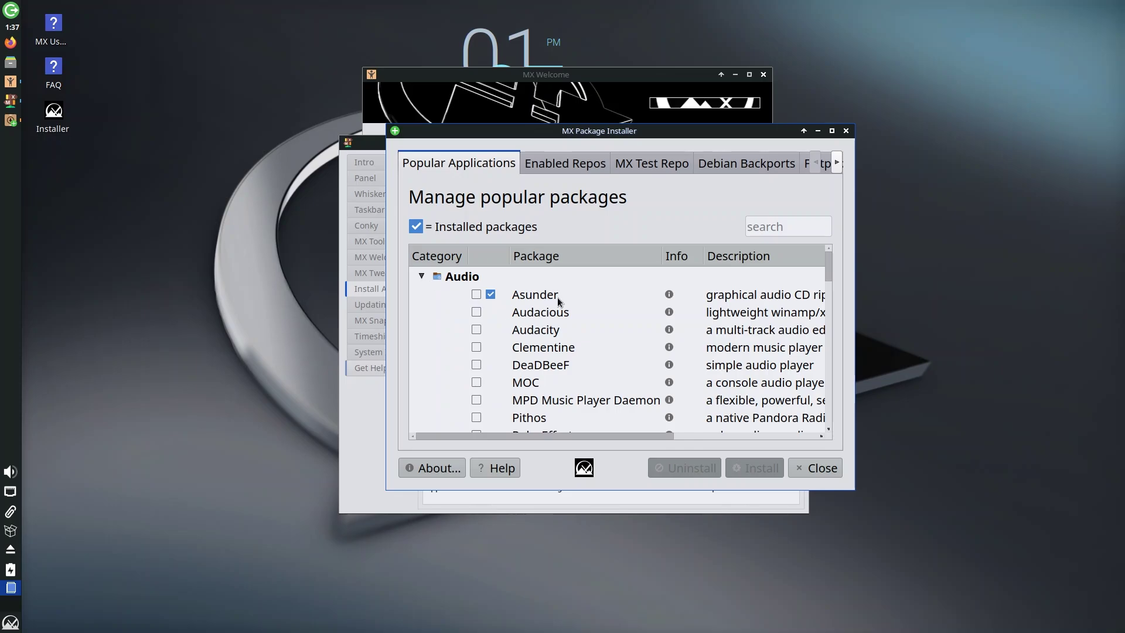
{"action": "scroll", "coordinate": [550, 317], "scroll_direction": "down", "scroll_amount": 1}
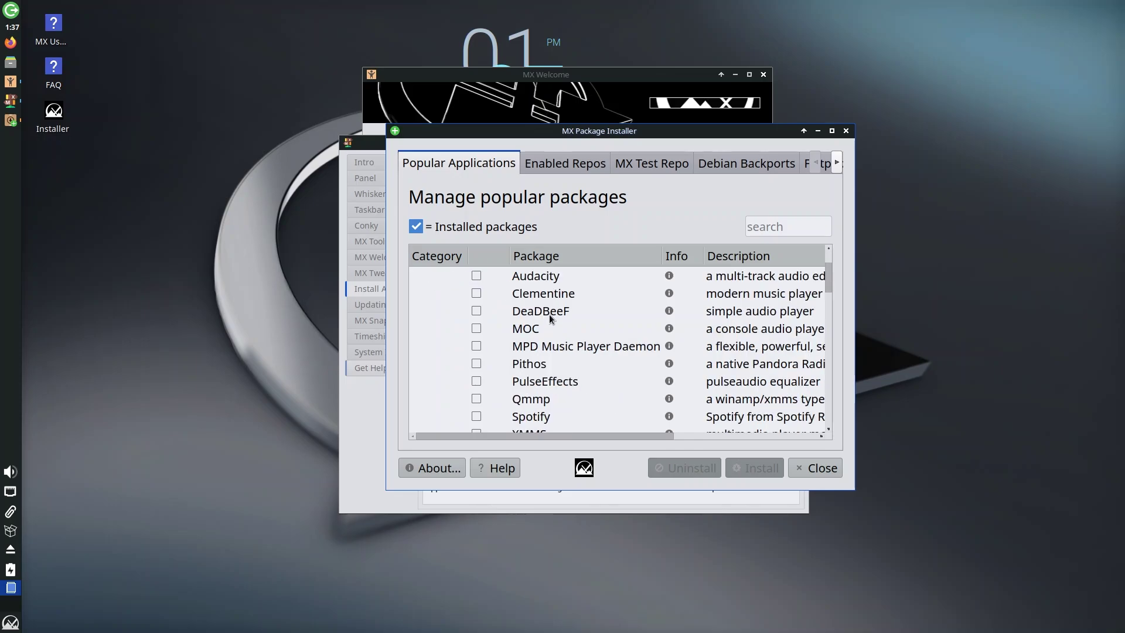
{"action": "scroll", "coordinate": [542, 332], "scroll_direction": "down", "scroll_amount": 1}
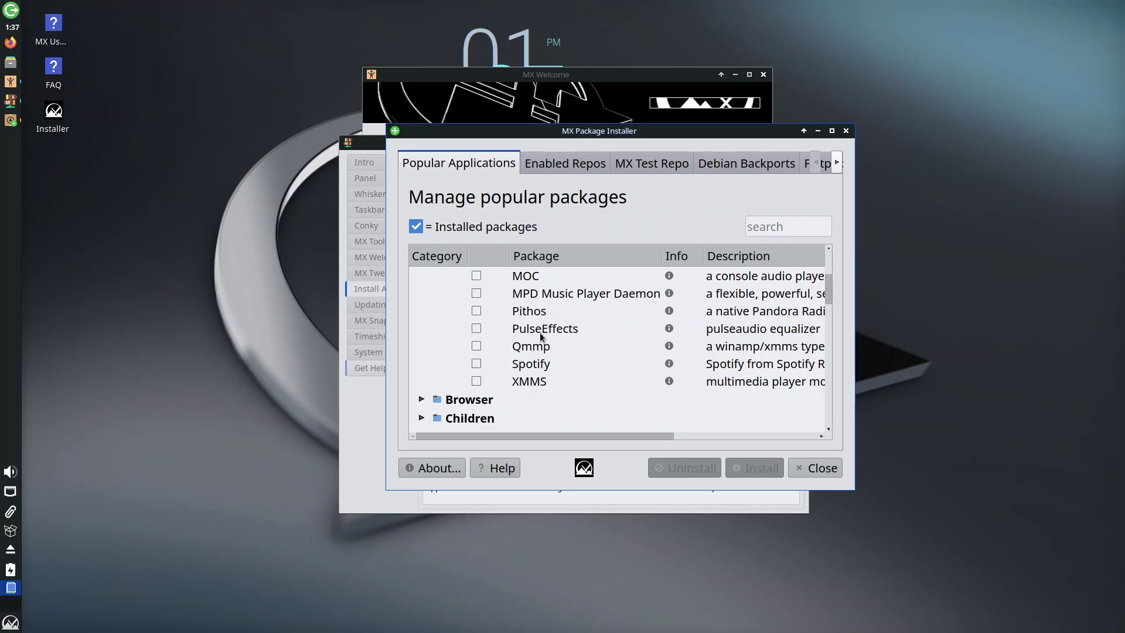
{"action": "scroll", "coordinate": [507, 384], "scroll_direction": "down", "scroll_amount": 1}
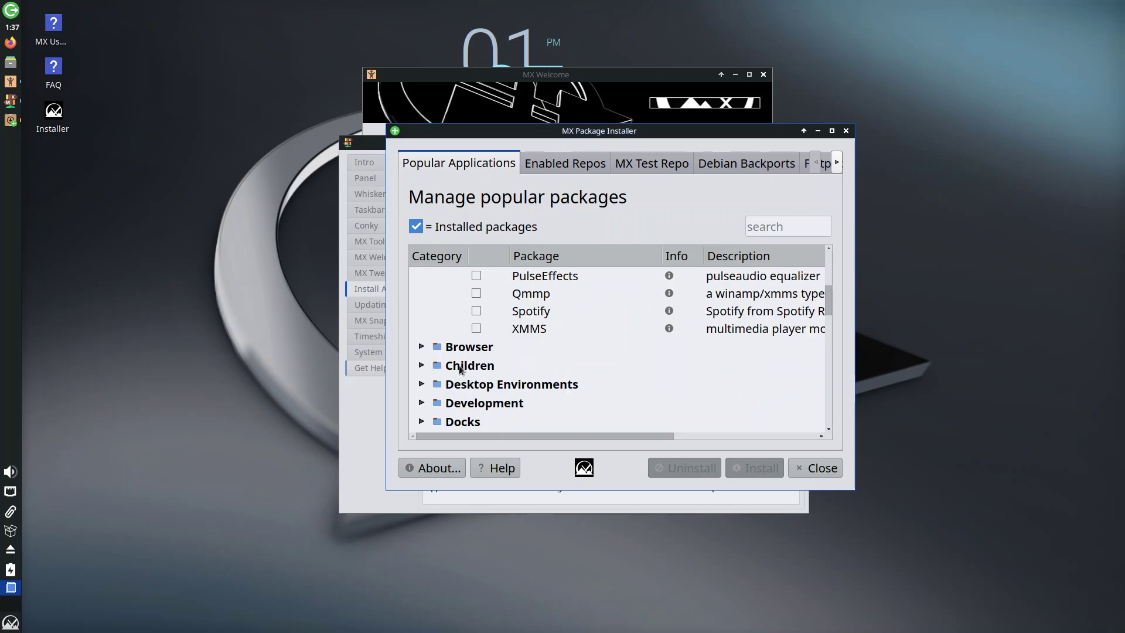
{"action": "left_click", "coordinate": [421, 346]}
- Expand the Children category, listing the Preschool, Primary, Scratch and Secondary bundles
{"action": "scroll", "coordinate": [590, 349], "scroll_direction": "down", "scroll_amount": 2}
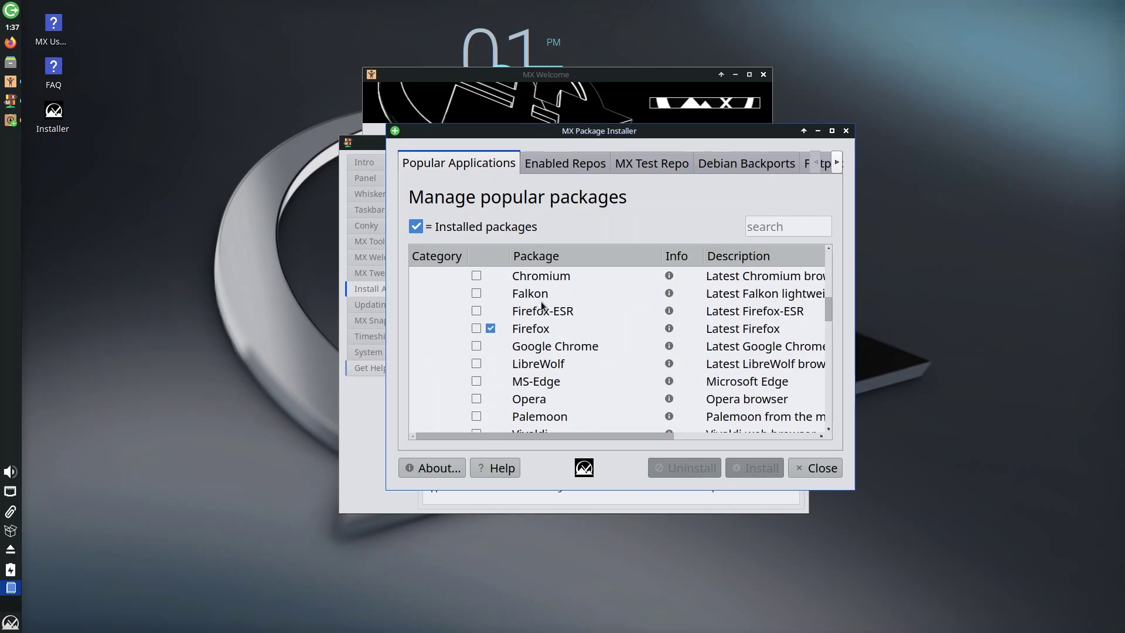
{"action": "scroll", "coordinate": [554, 308], "scroll_direction": "up", "scroll_amount": 1}
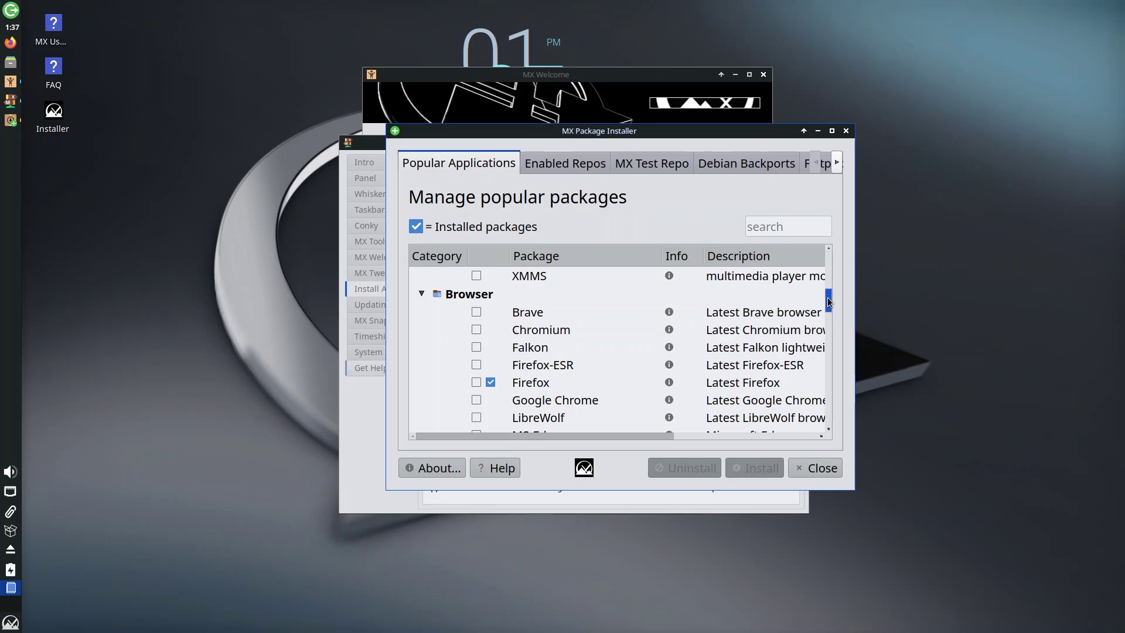
{"action": "left_click_drag", "start_coordinate": [829, 299], "coordinate": [827, 301]}
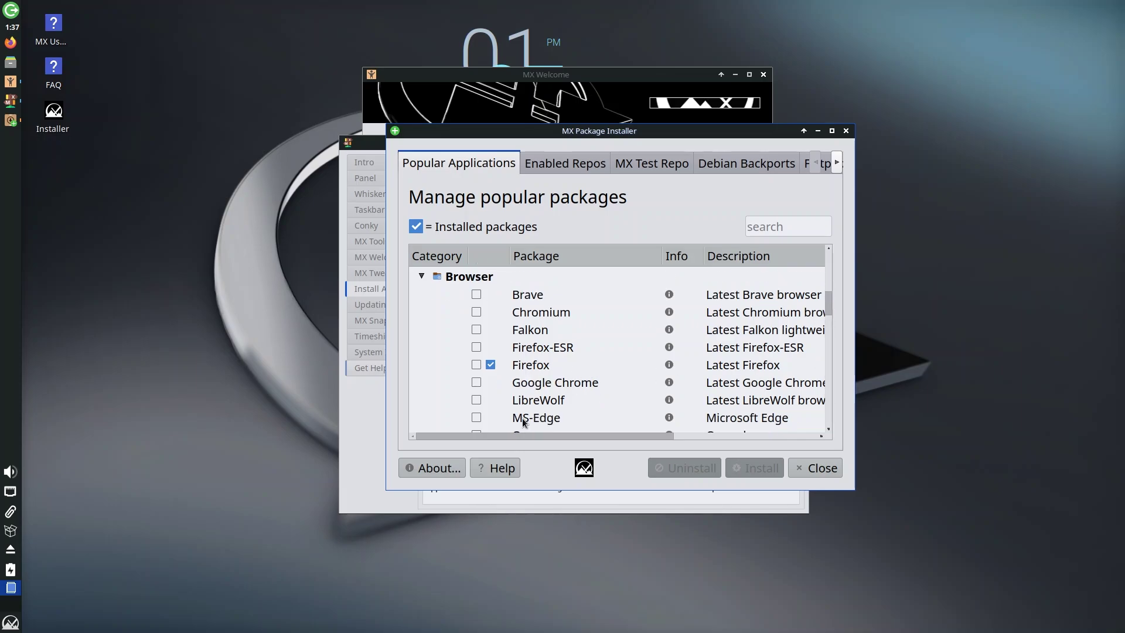
{"action": "scroll", "coordinate": [512, 419], "scroll_direction": "down", "scroll_amount": 1}
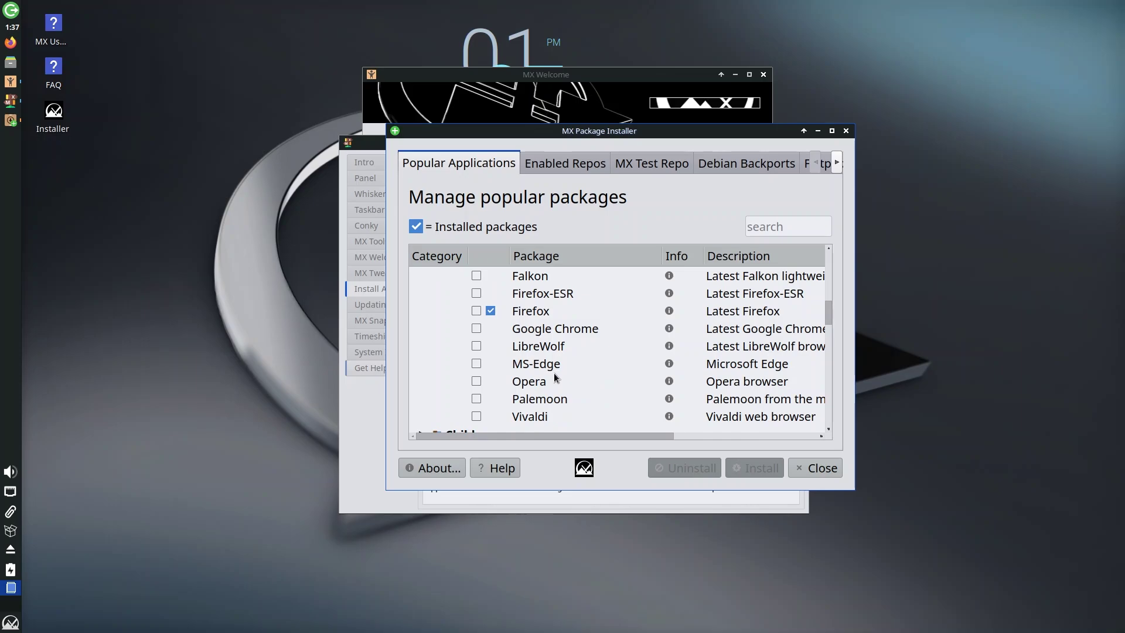
{"action": "scroll", "coordinate": [553, 373], "scroll_direction": "down", "scroll_amount": 2}
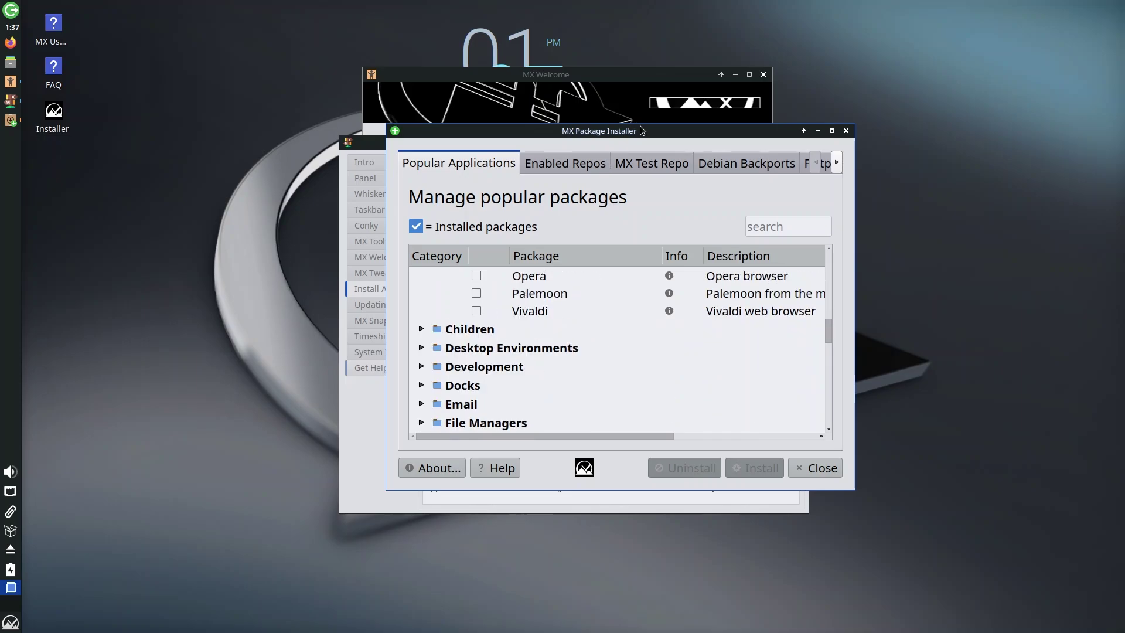
{"action": "left_click", "coordinate": [421, 330]}
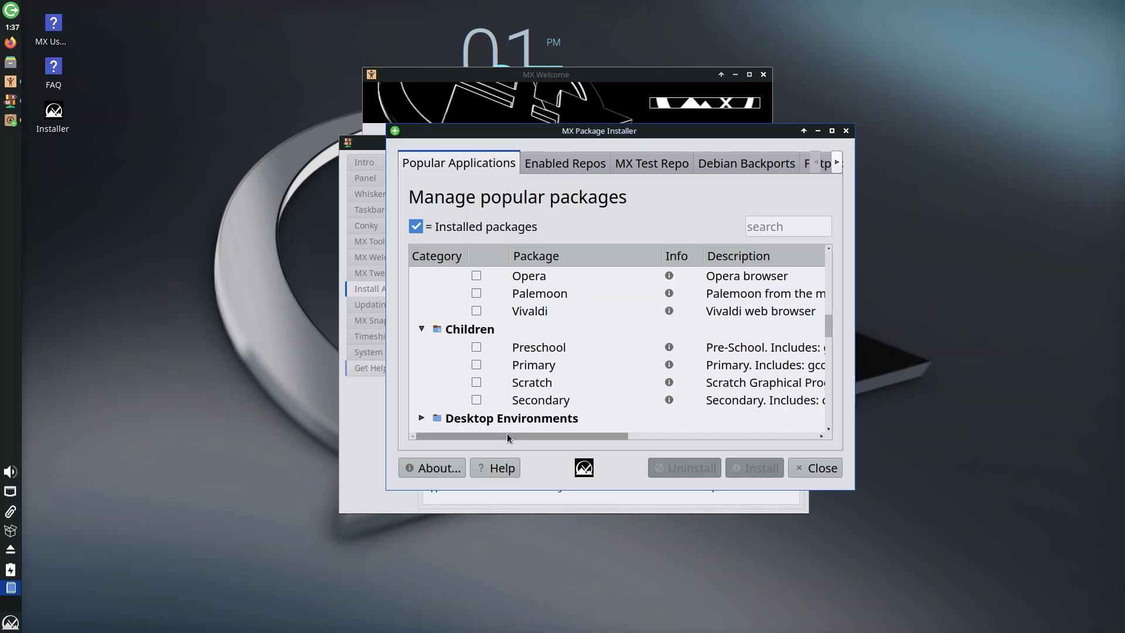
{"action": "left_click_drag", "start_coordinate": [507, 433], "coordinate": [649, 423]}
- Expand Desktop Environments, listing Budgie Desktop, Gnome Base, KDE5 Standard, LXDE, MATE and Xfce
{"action": "left_click", "coordinate": [649, 410]}
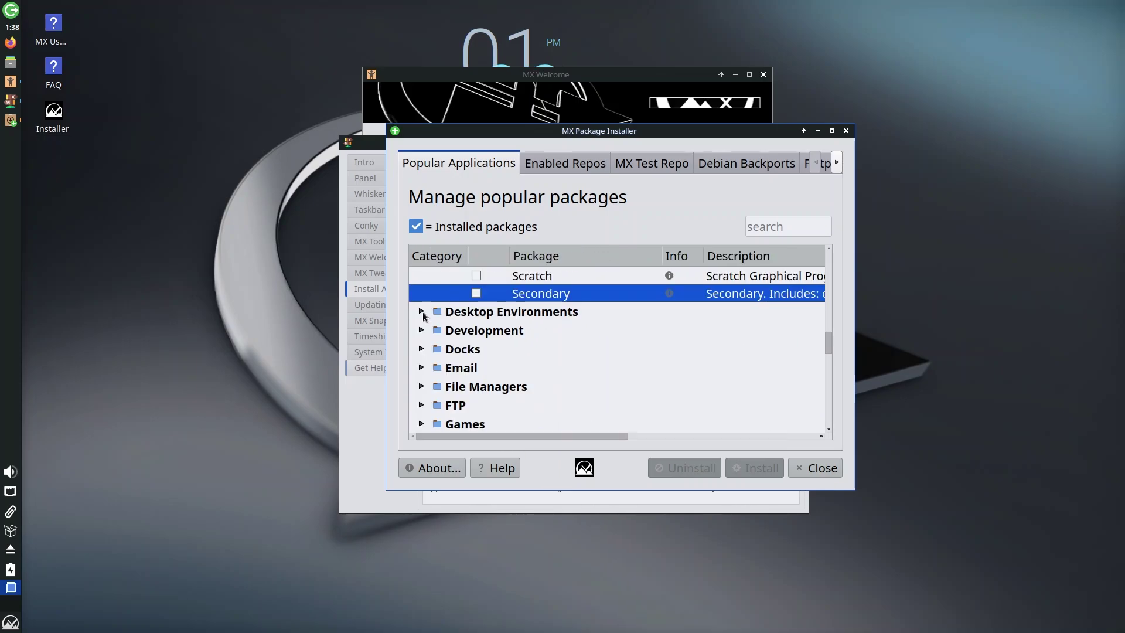
{"action": "left_click", "coordinate": [422, 312]}
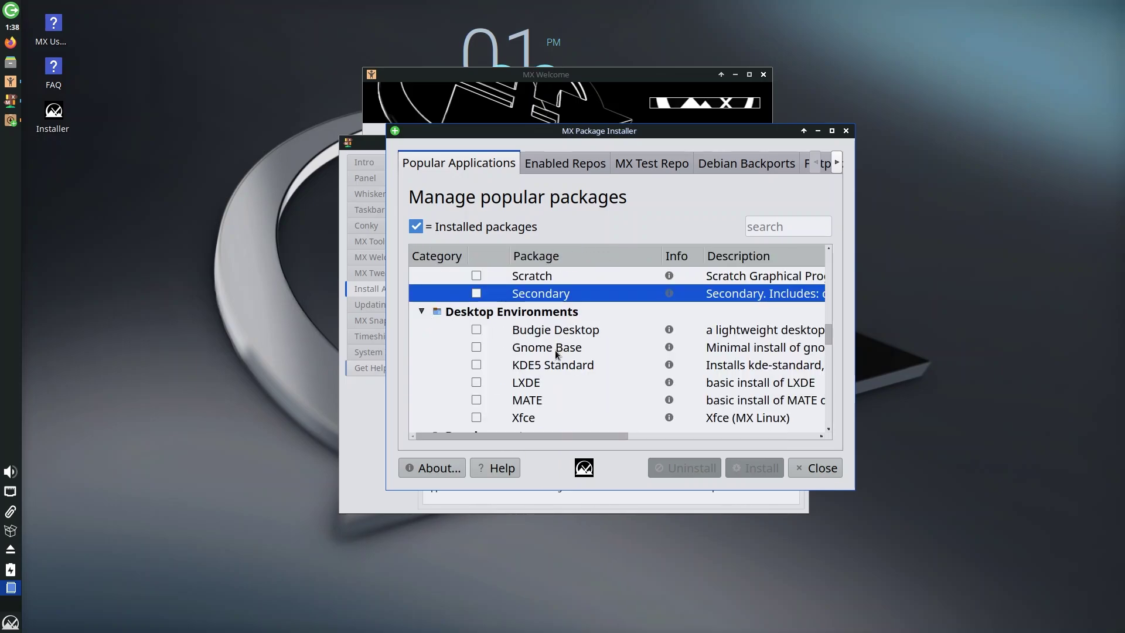
{"action": "scroll", "coordinate": [515, 373], "scroll_direction": "down", "scroll_amount": 1}
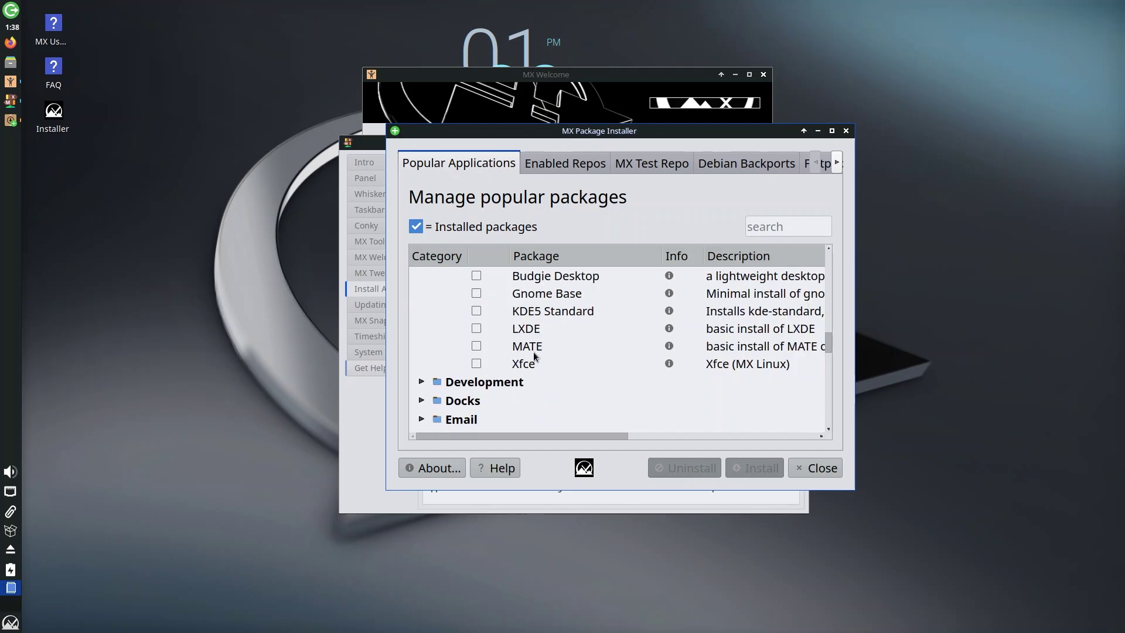
{"action": "scroll", "coordinate": [529, 367], "scroll_direction": "up", "scroll_amount": 1}
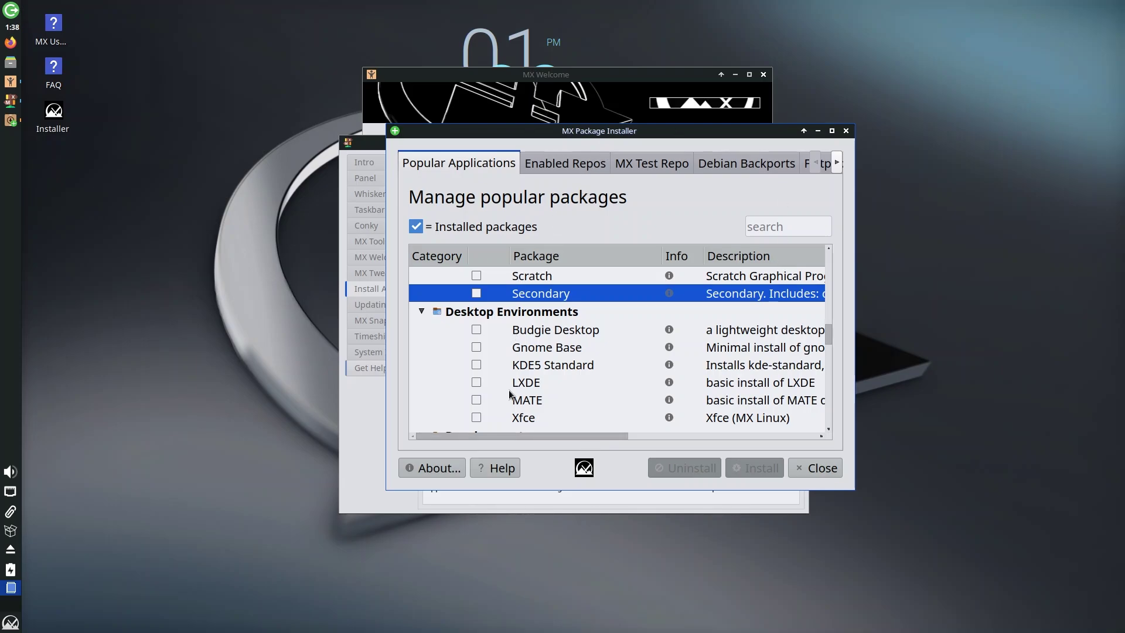
- Scroll the package table sideways to read descriptions, then shift the installer window to reveal MX Tour
{"action": "left_click_drag", "start_coordinate": [514, 434], "coordinate": [568, 441]}
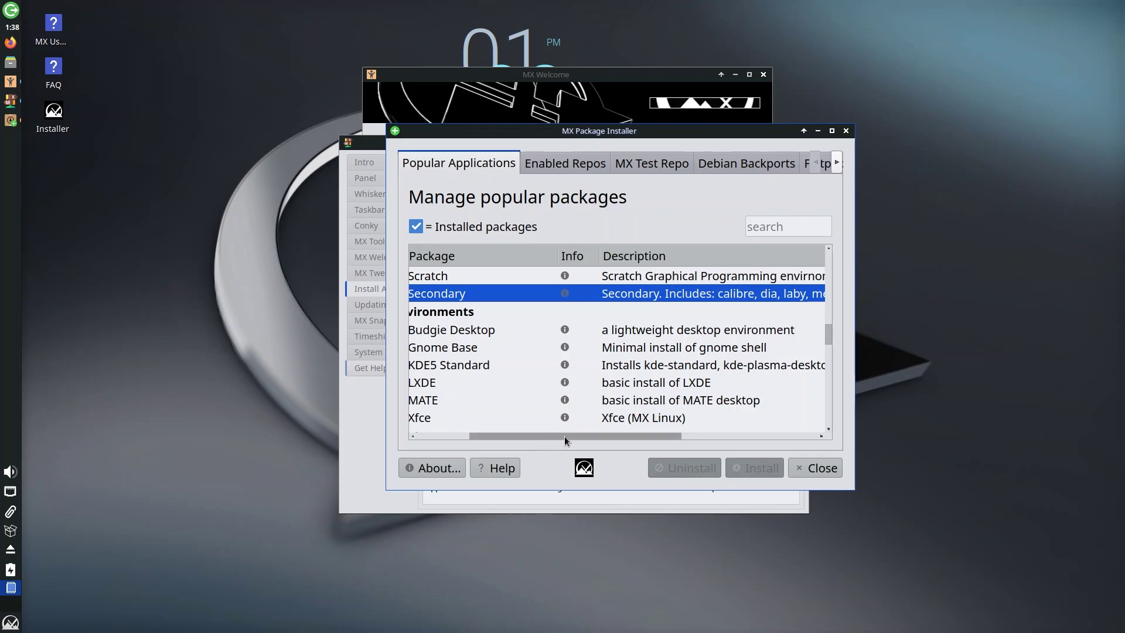
{"action": "left_click_drag", "start_coordinate": [564, 435], "coordinate": [595, 435]}
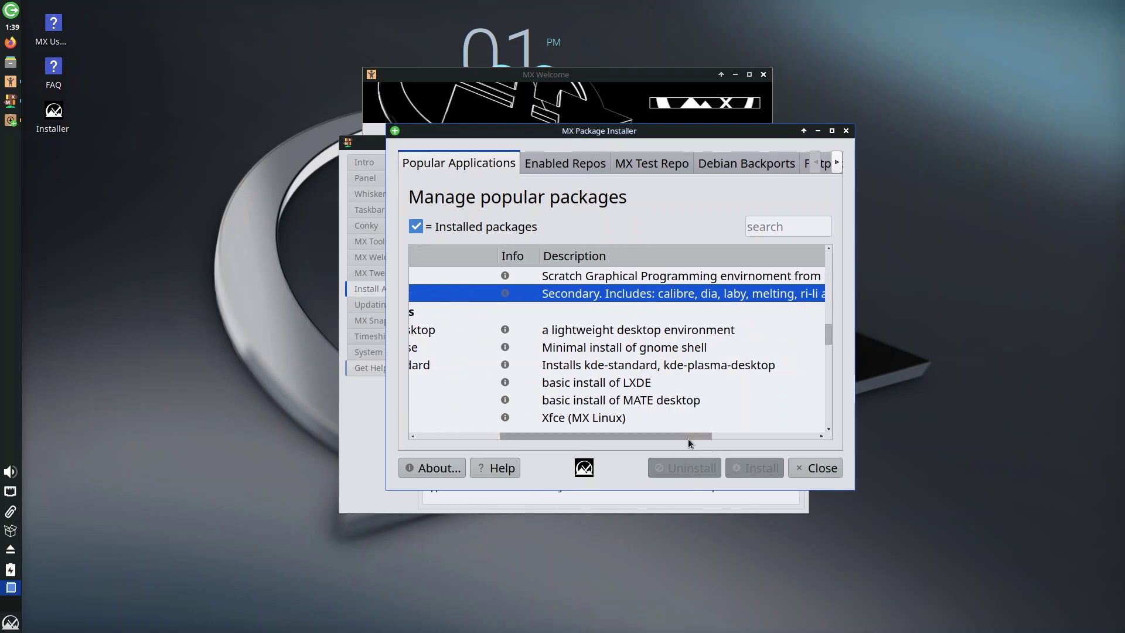
{"action": "left_click_drag", "start_coordinate": [584, 432], "coordinate": [486, 432]}
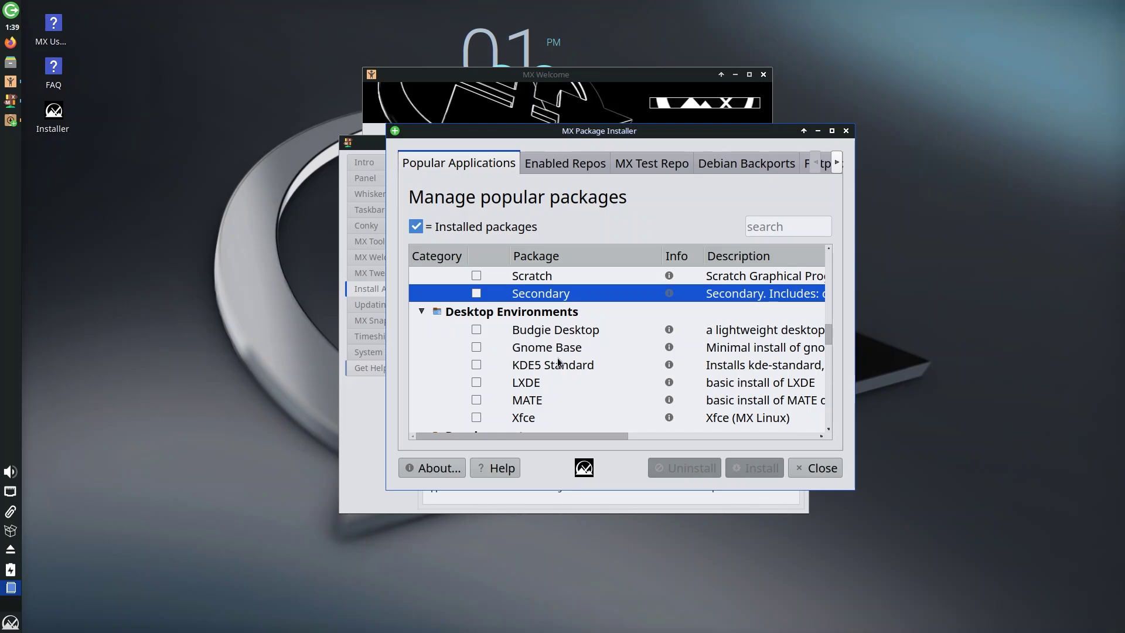
{"action": "scroll", "coordinate": [559, 351], "scroll_direction": "down", "scroll_amount": 1}
{"action": "scroll", "coordinate": [560, 352], "scroll_direction": "up", "scroll_amount": 1}
{"action": "left_click_drag", "start_coordinate": [612, 131], "coordinate": [644, 170]}
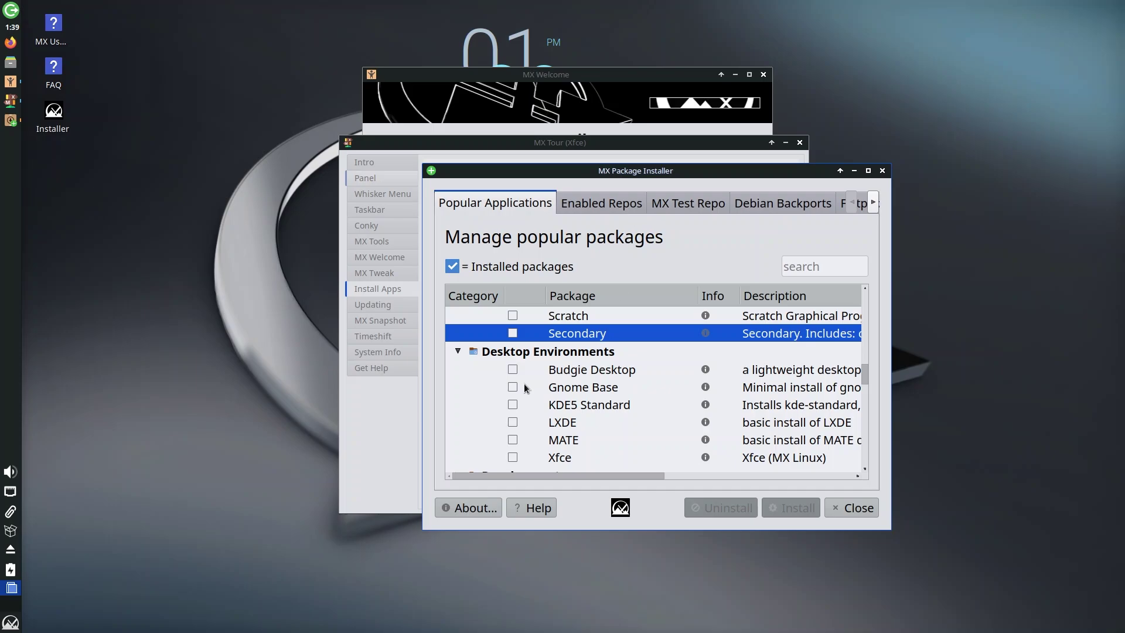
- Collapse Desktop Environments and expand the Development category
{"action": "scroll", "coordinate": [527, 387], "scroll_direction": "down", "scroll_amount": 1}
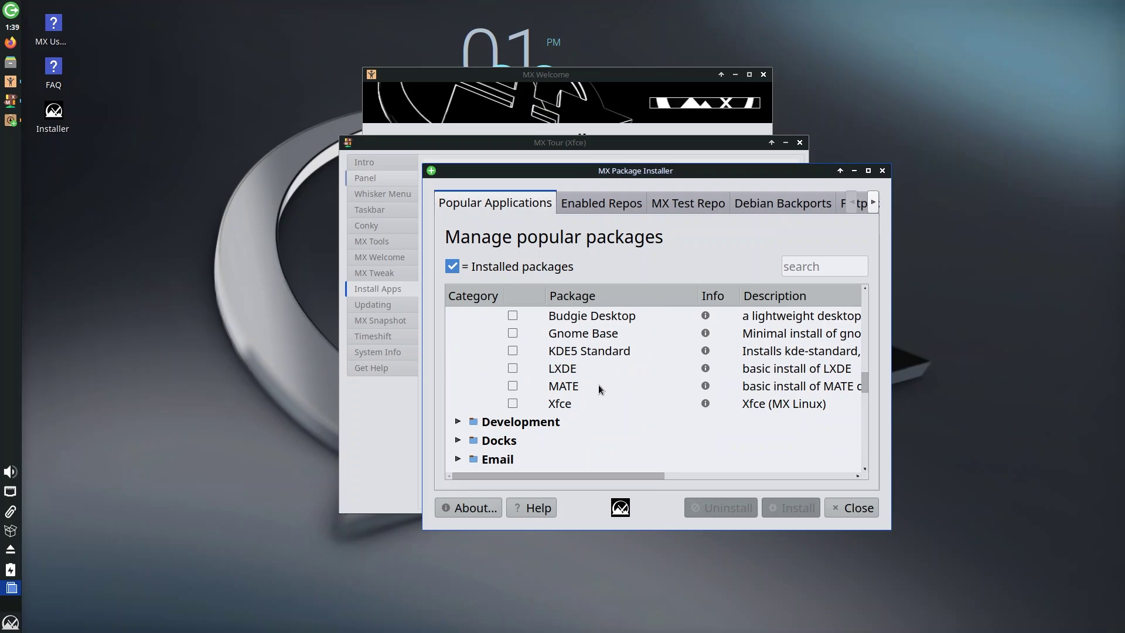
{"action": "scroll", "coordinate": [599, 385], "scroll_direction": "up", "scroll_amount": 1}
{"action": "left_click", "coordinate": [458, 351]}
{"action": "left_click", "coordinate": [457, 370]}
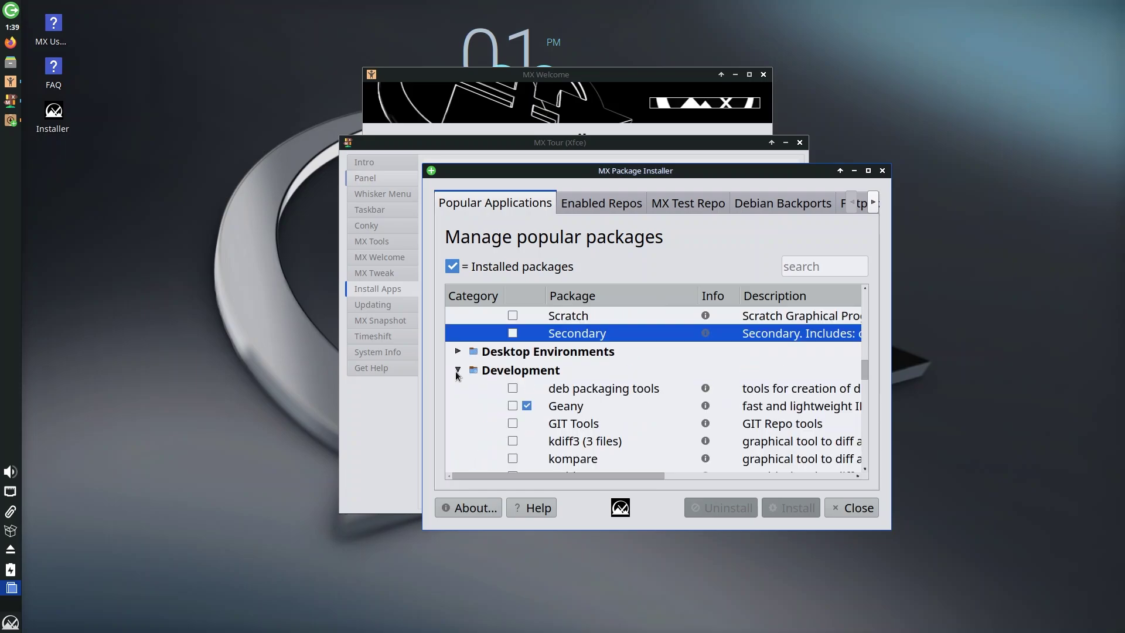
{"action": "scroll", "coordinate": [528, 385], "scroll_direction": "down", "scroll_amount": 1}
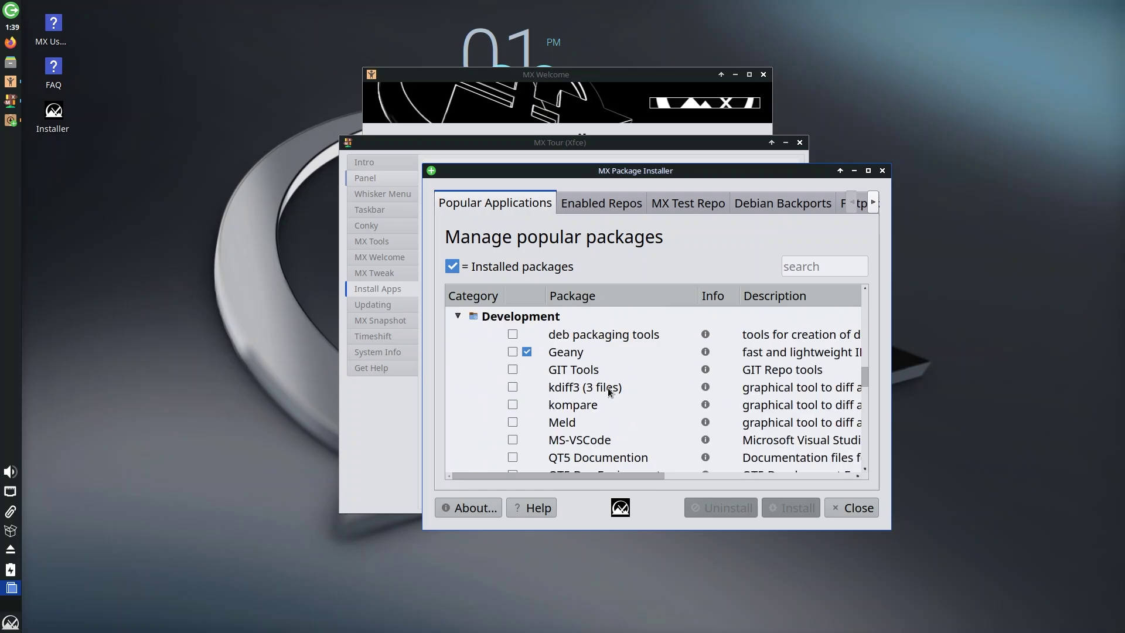
{"action": "scroll", "coordinate": [609, 400], "scroll_direction": "down", "scroll_amount": 1}
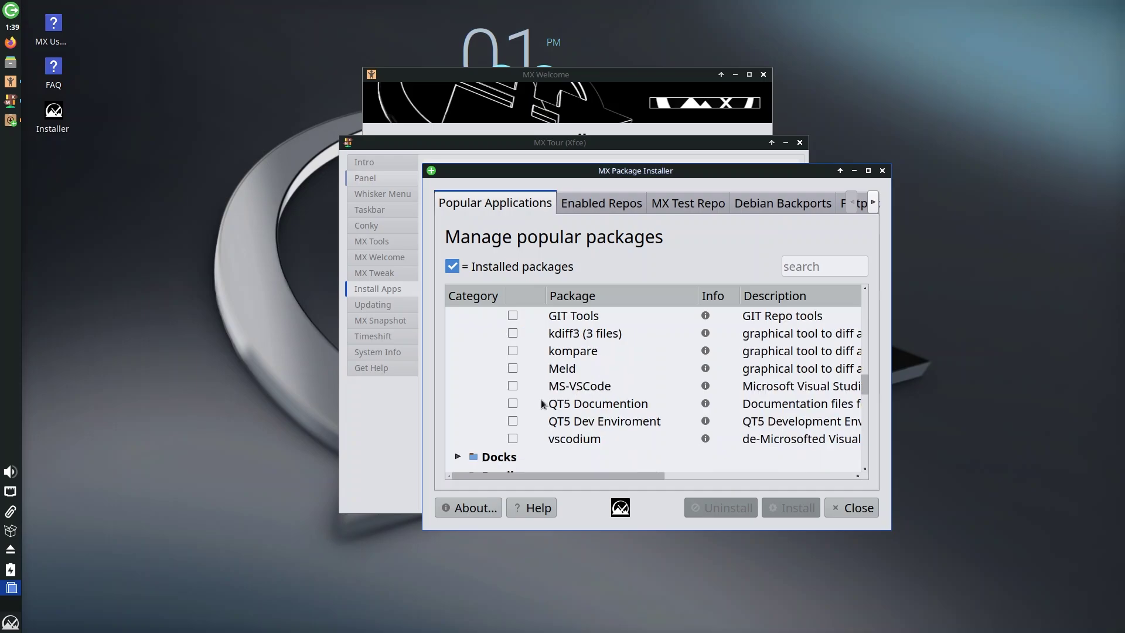
{"action": "scroll", "coordinate": [603, 387], "scroll_direction": "up", "scroll_amount": 1}
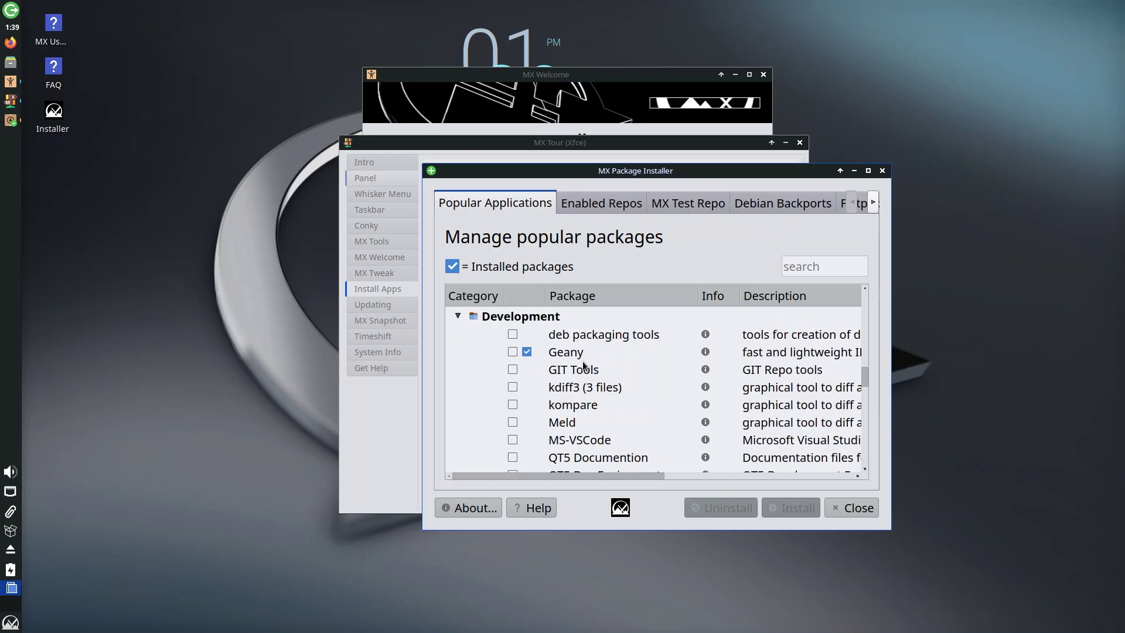
{"action": "scroll", "coordinate": [597, 399], "scroll_direction": "down", "scroll_amount": 2}
- Expand the Docks, Email and File Managers categories and read through their packages
{"action": "left_click", "coordinate": [447, 405]}
{"action": "scroll", "coordinate": [667, 383], "scroll_direction": "down", "scroll_amount": 1}
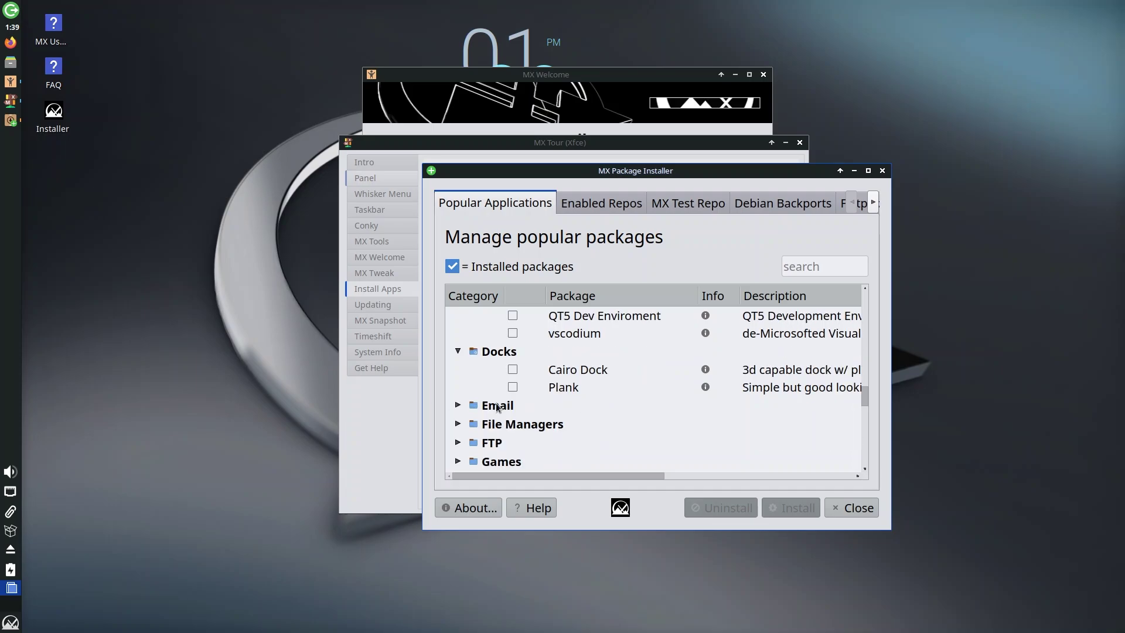
{"action": "left_click", "coordinate": [458, 405]}
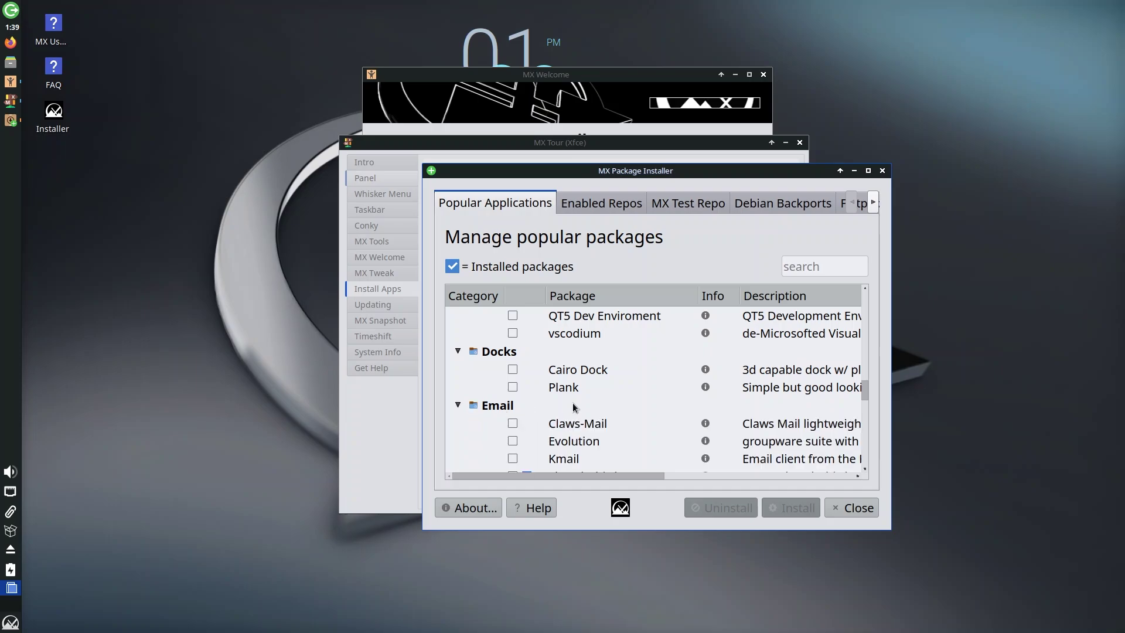
{"action": "scroll", "coordinate": [572, 402], "scroll_direction": "down", "scroll_amount": 1}
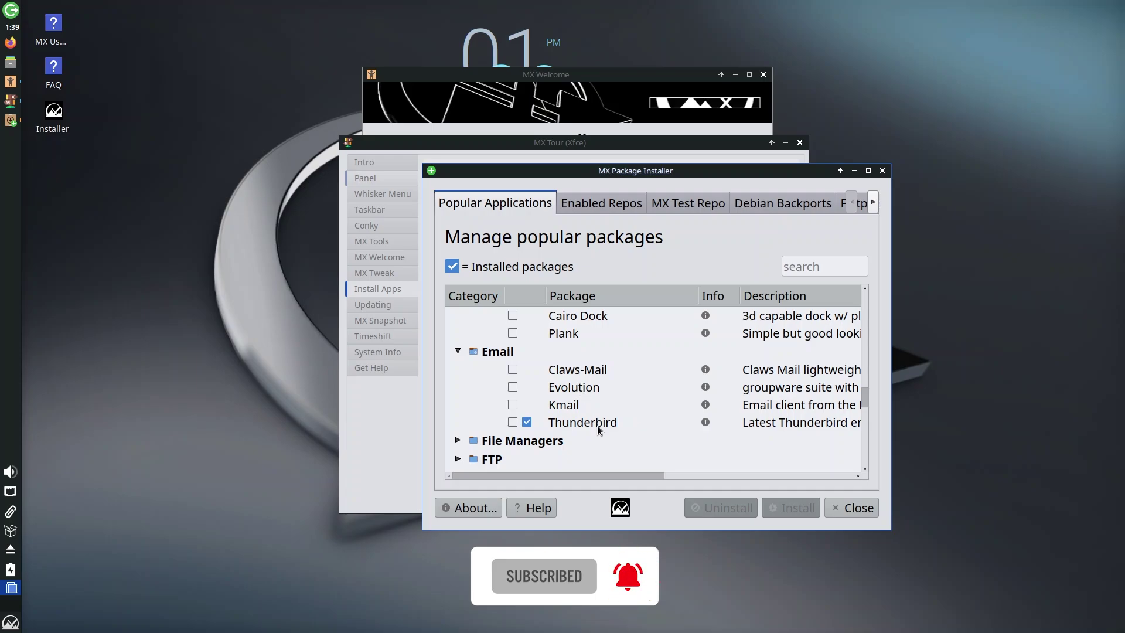
{"action": "left_click", "coordinate": [458, 440]}
{"action": "scroll", "coordinate": [527, 404], "scroll_direction": "down", "scroll_amount": 2}
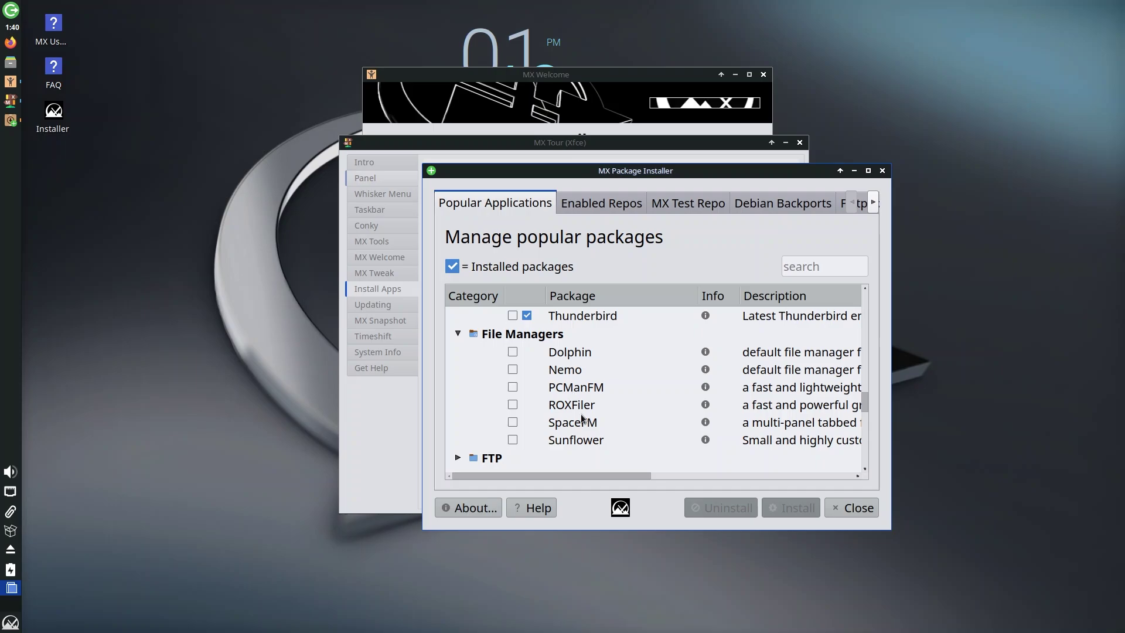
{"action": "mouse_move", "coordinate": [568, 474]}
{"action": "left_mouse_down"}
{"action": "mouse_move", "coordinate": [680, 466]}
{"action": "mouse_move", "coordinate": [550, 464]}
{"action": "left_mouse_up"}
{"action": "left_click_drag", "start_coordinate": [572, 470], "coordinate": [498, 475]}
{"action": "scroll", "coordinate": [512, 454], "scroll_direction": "down", "scroll_amount": 6}
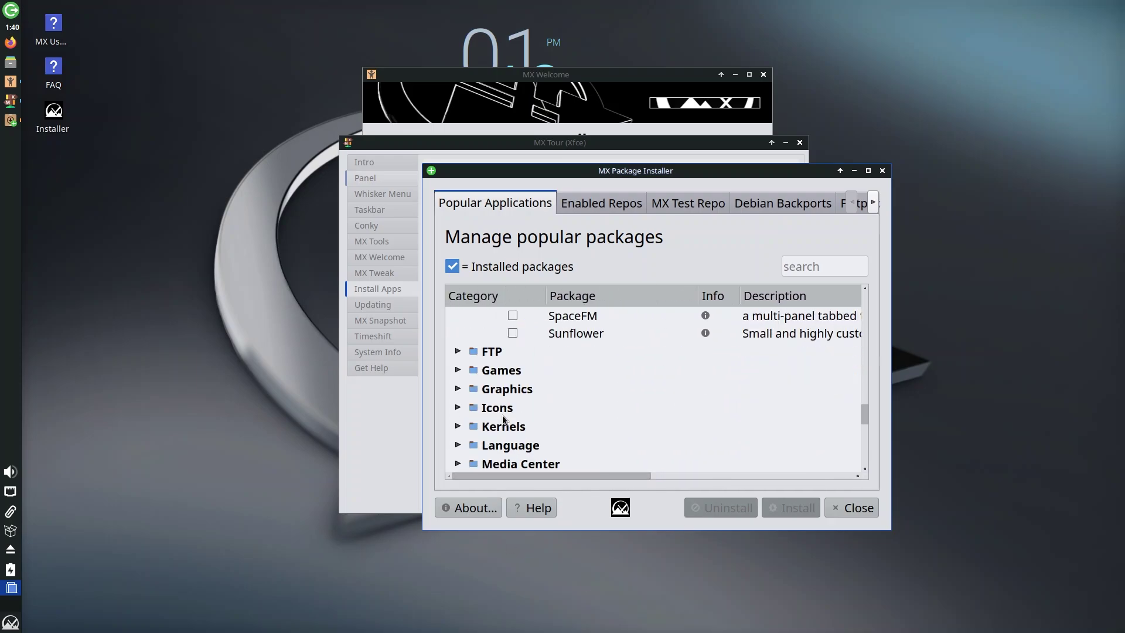
{"action": "scroll", "coordinate": [536, 392], "scroll_direction": "down", "scroll_amount": 3}
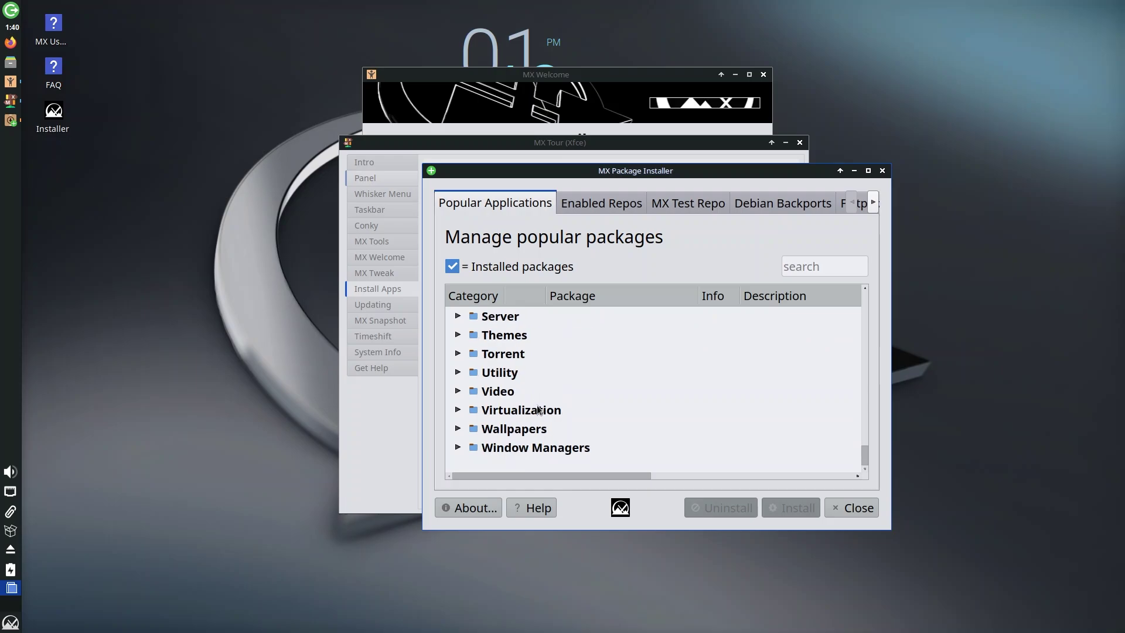
{"action": "scroll", "coordinate": [533, 389], "scroll_direction": "up", "scroll_amount": 7}
- Expand and collapse the FTP and Games categories
{"action": "left_click", "coordinate": [458, 369]}
{"action": "left_click", "coordinate": [458, 369]}
{"action": "left_click", "coordinate": [457, 388]}
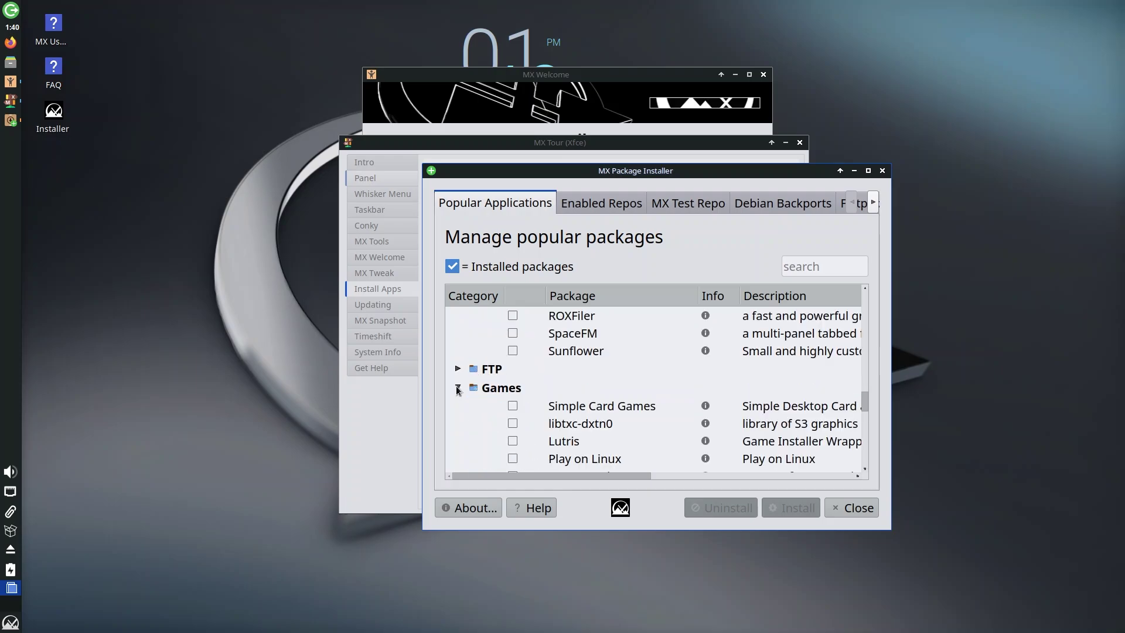
{"action": "scroll", "coordinate": [468, 395], "scroll_direction": "down", "scroll_amount": 2}
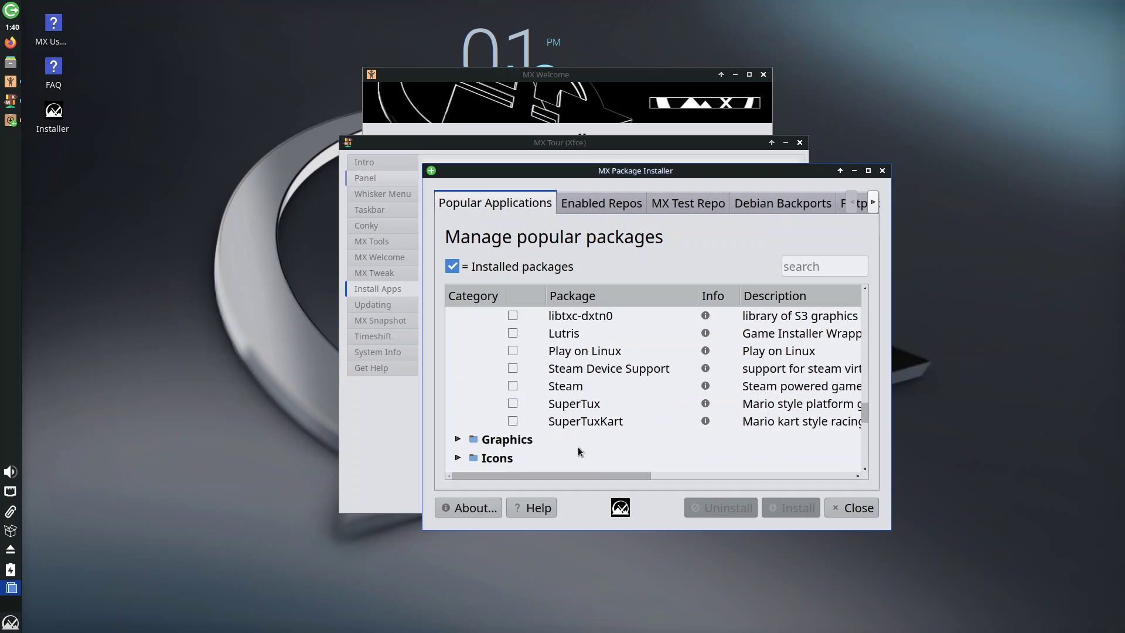
{"action": "scroll", "coordinate": [522, 378], "scroll_direction": "up", "scroll_amount": 1}
{"action": "left_click", "coordinate": [459, 336]}
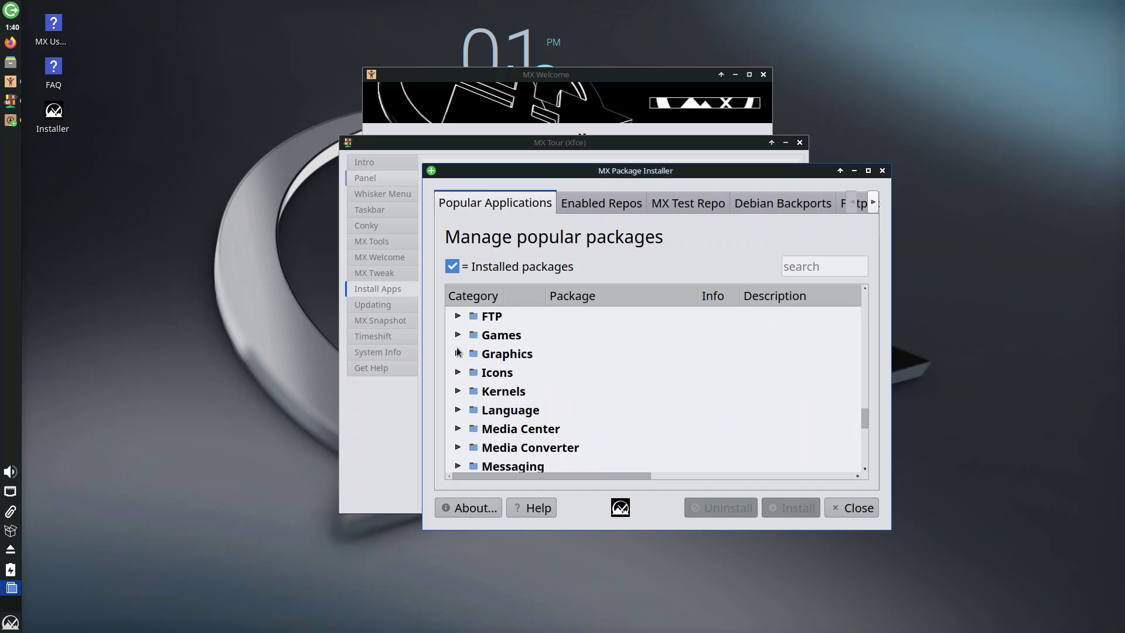
- Expand and collapse the Graphics and Icons categories
{"action": "left_click", "coordinate": [457, 354]}
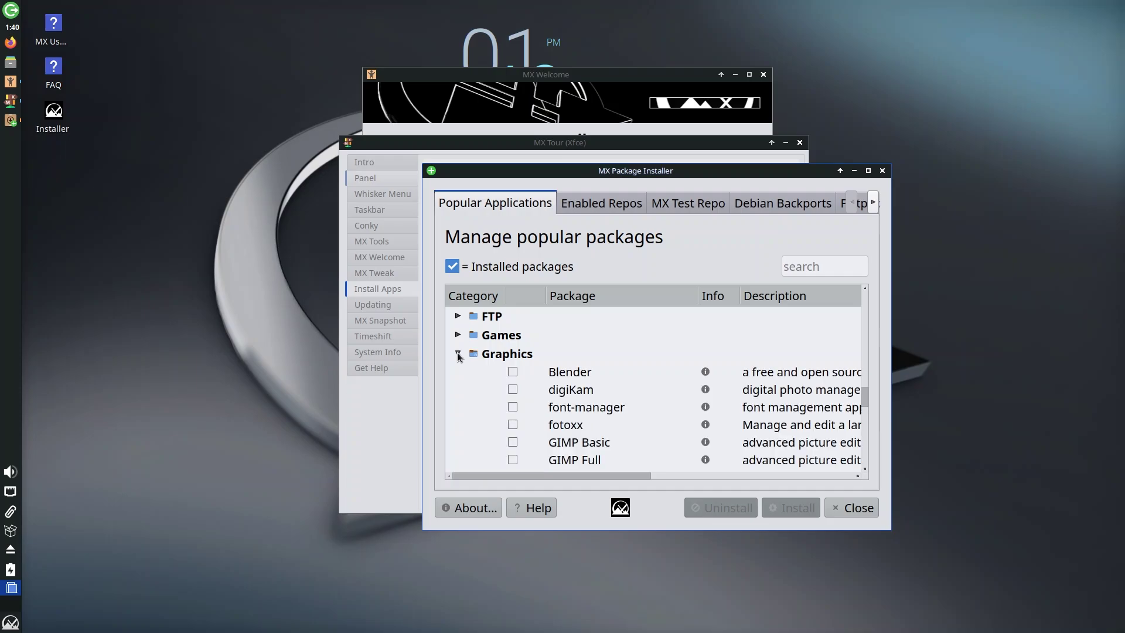
{"action": "scroll", "coordinate": [493, 368], "scroll_direction": "down", "scroll_amount": 1}
{"action": "scroll", "coordinate": [527, 370], "scroll_direction": "up", "scroll_amount": 1}
{"action": "scroll", "coordinate": [568, 387], "scroll_direction": "down", "scroll_amount": 1}
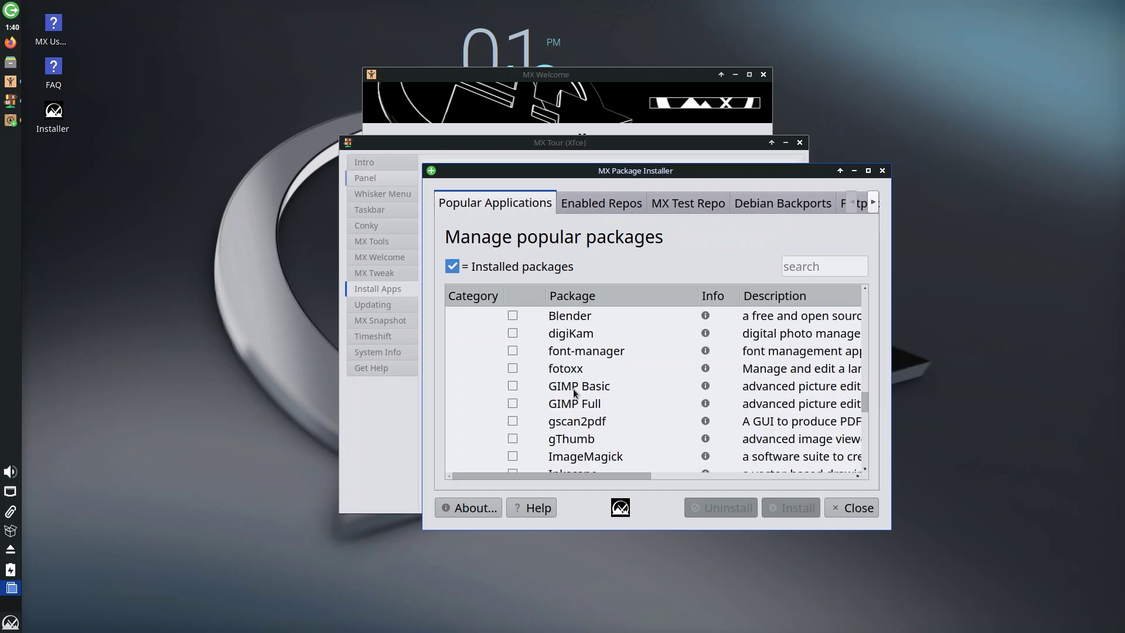
{"action": "scroll", "coordinate": [554, 404], "scroll_direction": "up", "scroll_amount": 1}
{"action": "left_click", "coordinate": [457, 354]}
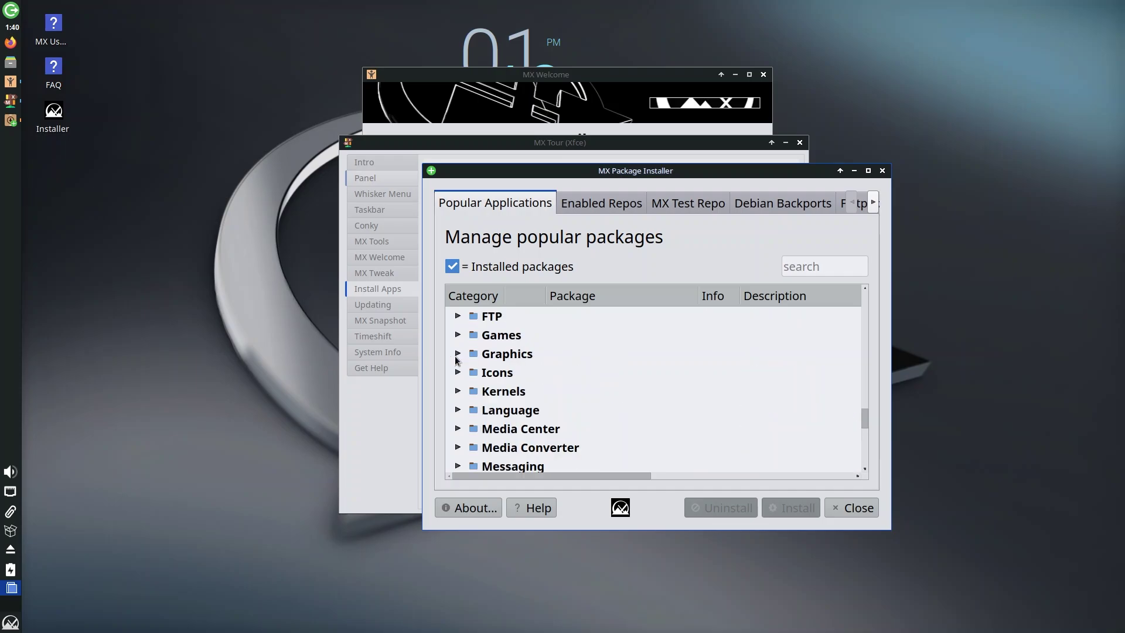
{"action": "left_click", "coordinate": [458, 372]}
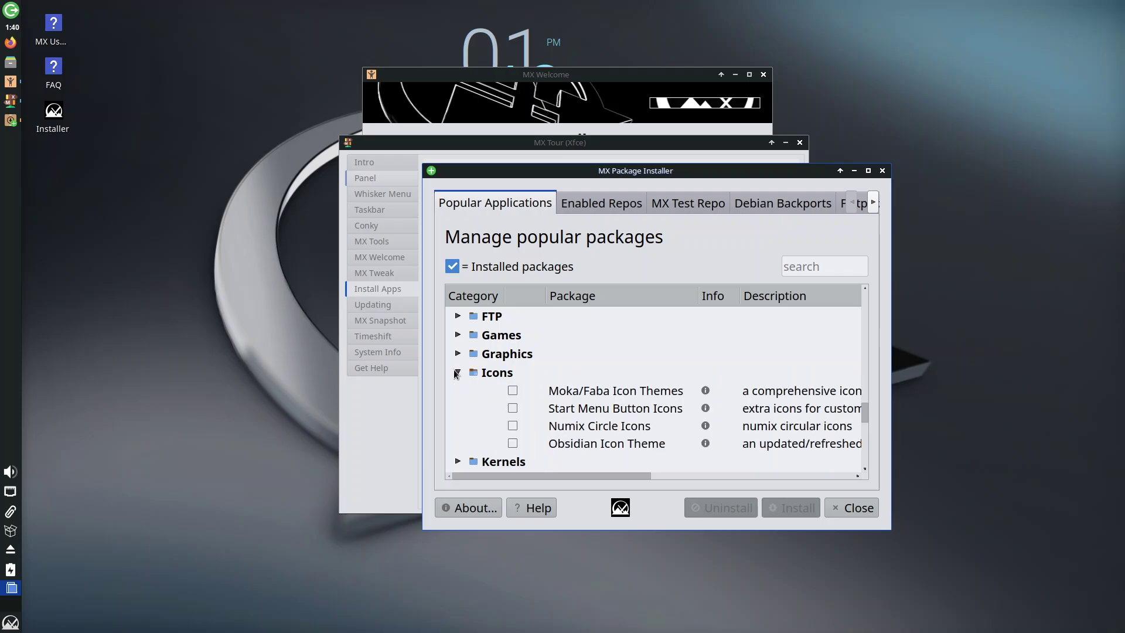
{"action": "left_click", "coordinate": [457, 373]}
- Expand the Kernels category, look through its packages, and collapse it
{"action": "left_click", "coordinate": [458, 392]}
{"action": "scroll", "coordinate": [461, 394], "scroll_direction": "down", "scroll_amount": 2}
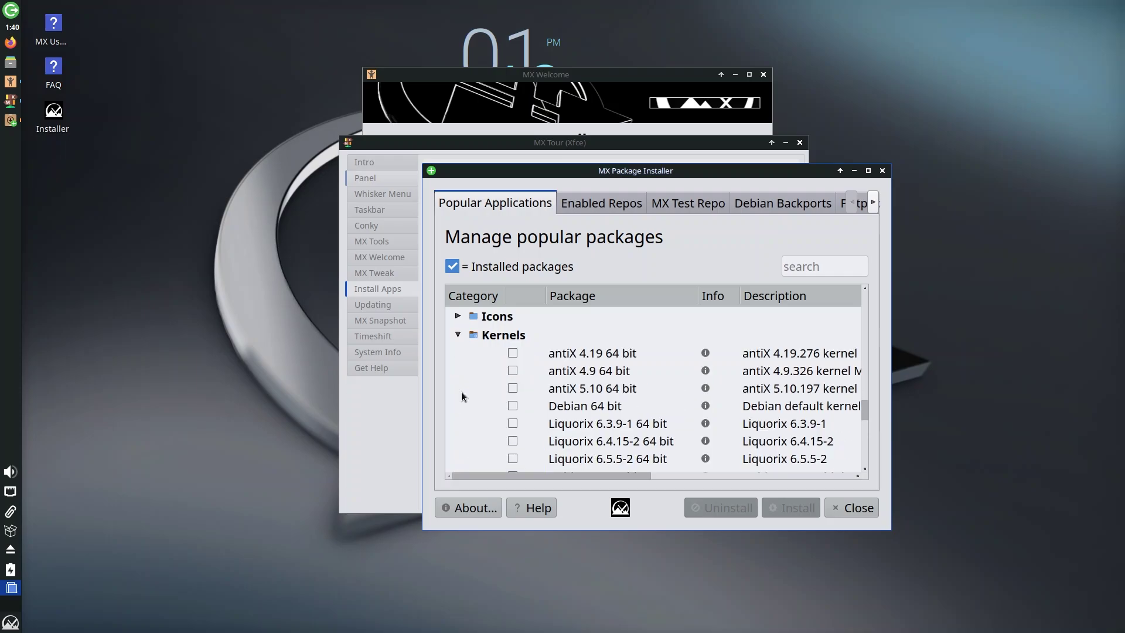
{"action": "scroll", "coordinate": [462, 396], "scroll_direction": "down", "scroll_amount": 1}
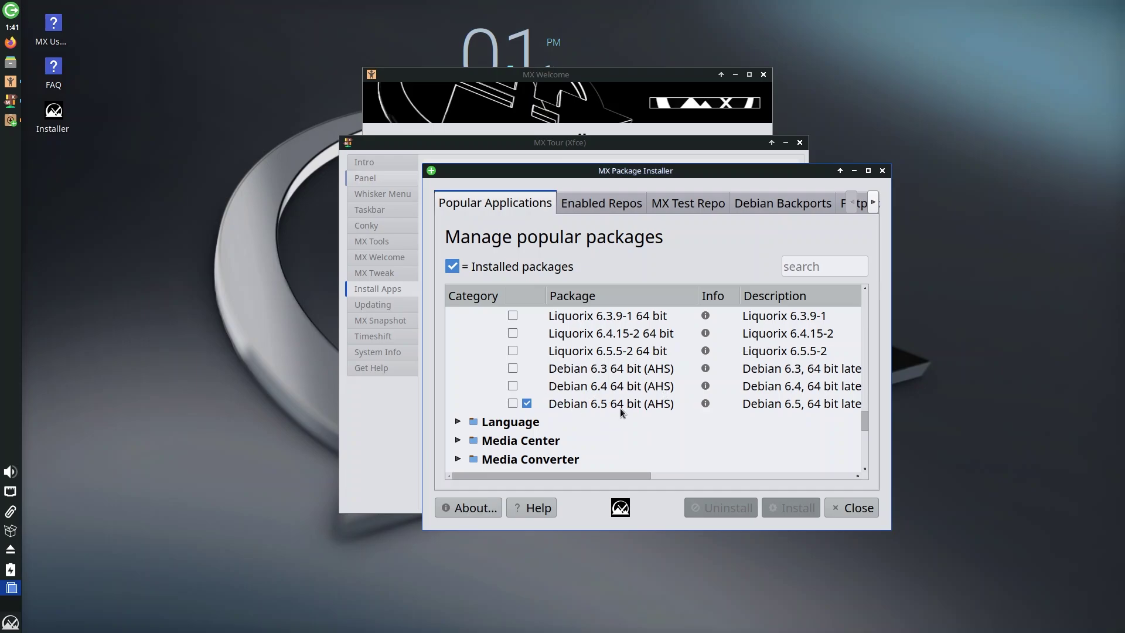
{"action": "scroll", "coordinate": [518, 385], "scroll_direction": "up", "scroll_amount": 2}
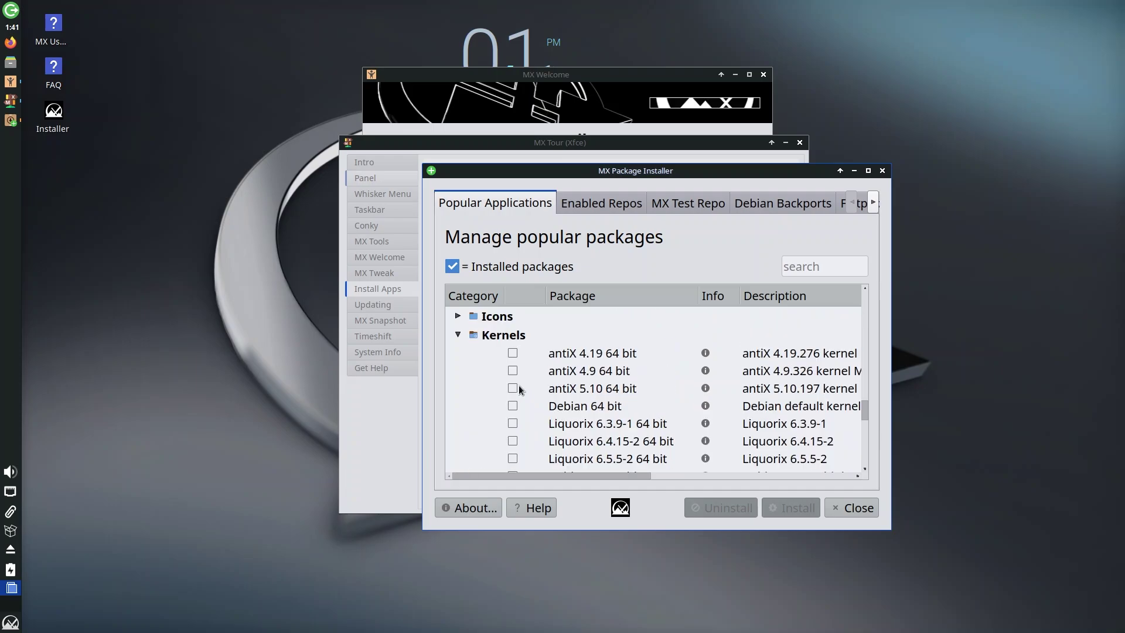
{"action": "left_click", "coordinate": [458, 333]}
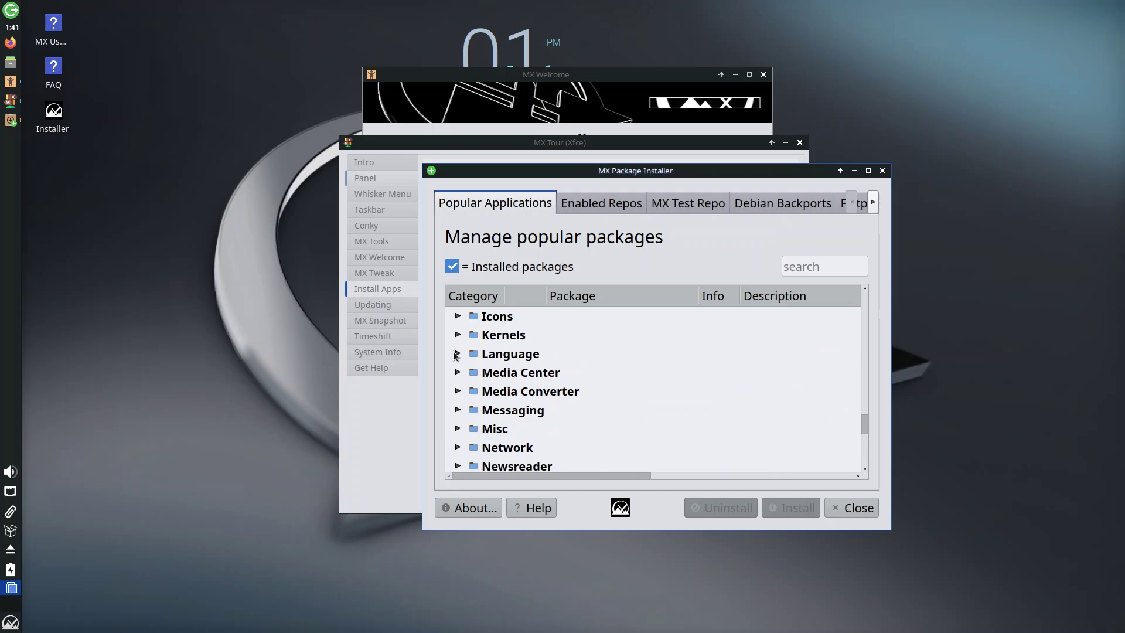
- Expand and collapse the Language, Media Center and Media Converter categories
{"action": "left_click", "coordinate": [456, 354]}
{"action": "left_click", "coordinate": [456, 354]}
{"action": "left_click", "coordinate": [458, 373]}
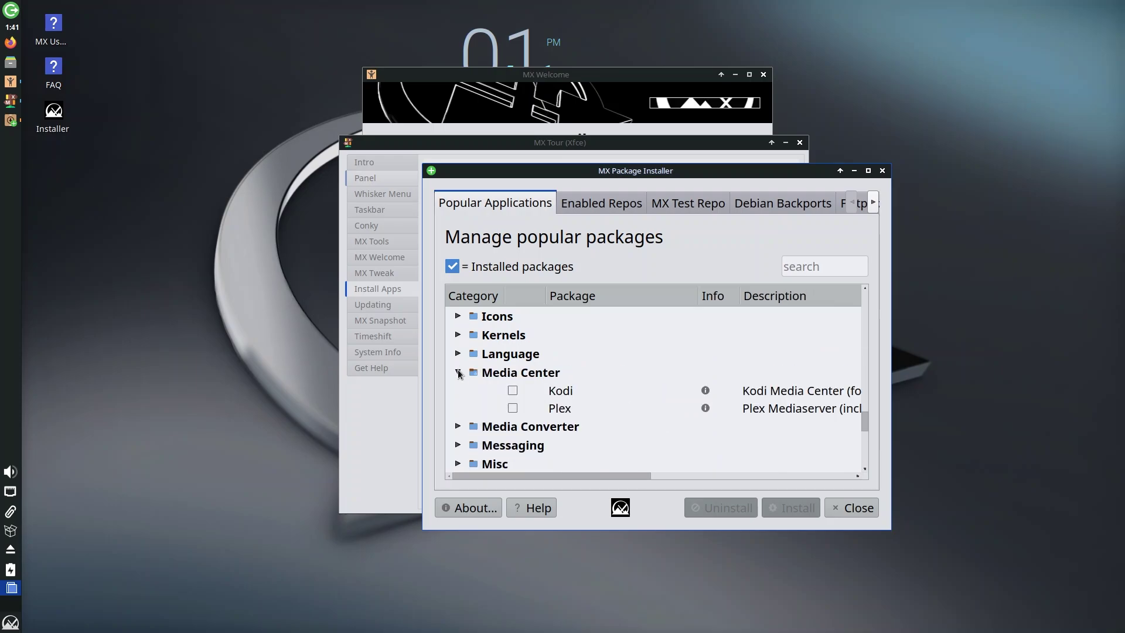
{"action": "left_click", "coordinate": [458, 372]}
{"action": "left_click", "coordinate": [458, 392]}
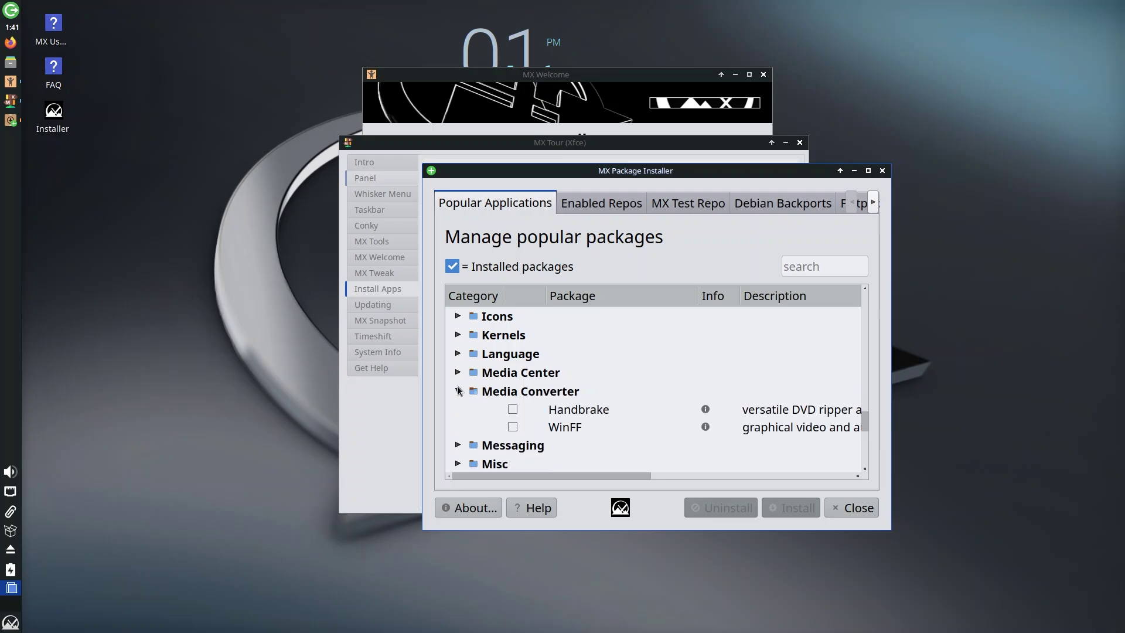
{"action": "left_click", "coordinate": [458, 391]}
- Expand and collapse the Messaging, Misc, Network and Office categories
{"action": "left_click", "coordinate": [458, 410]}
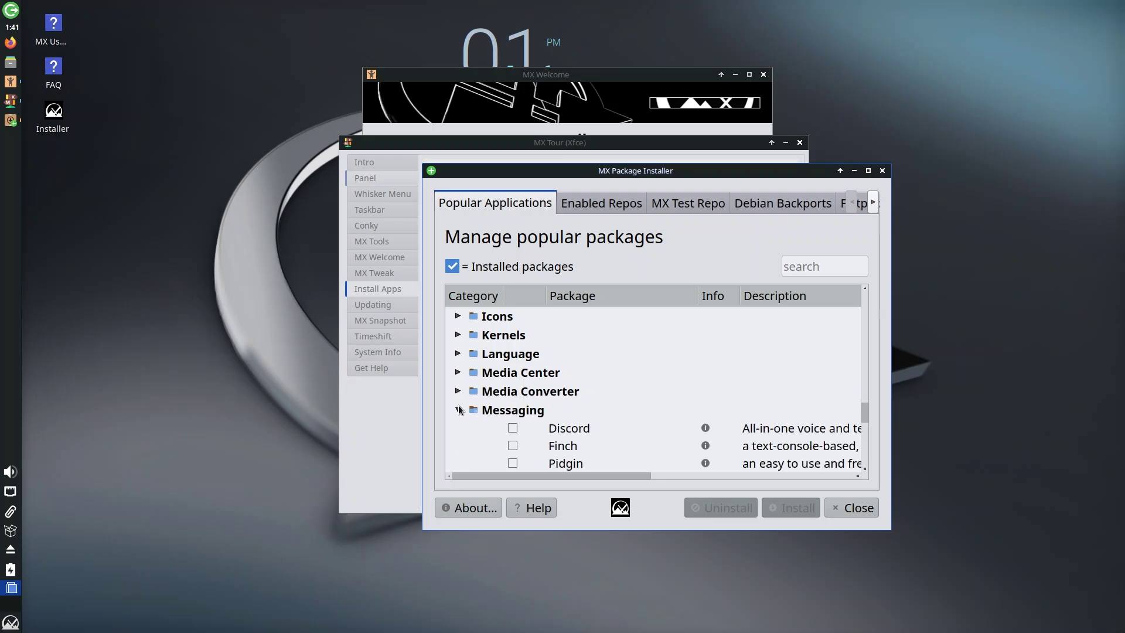
{"action": "scroll", "coordinate": [458, 408], "scroll_direction": "down", "scroll_amount": 1}
{"action": "left_click", "coordinate": [457, 353]}
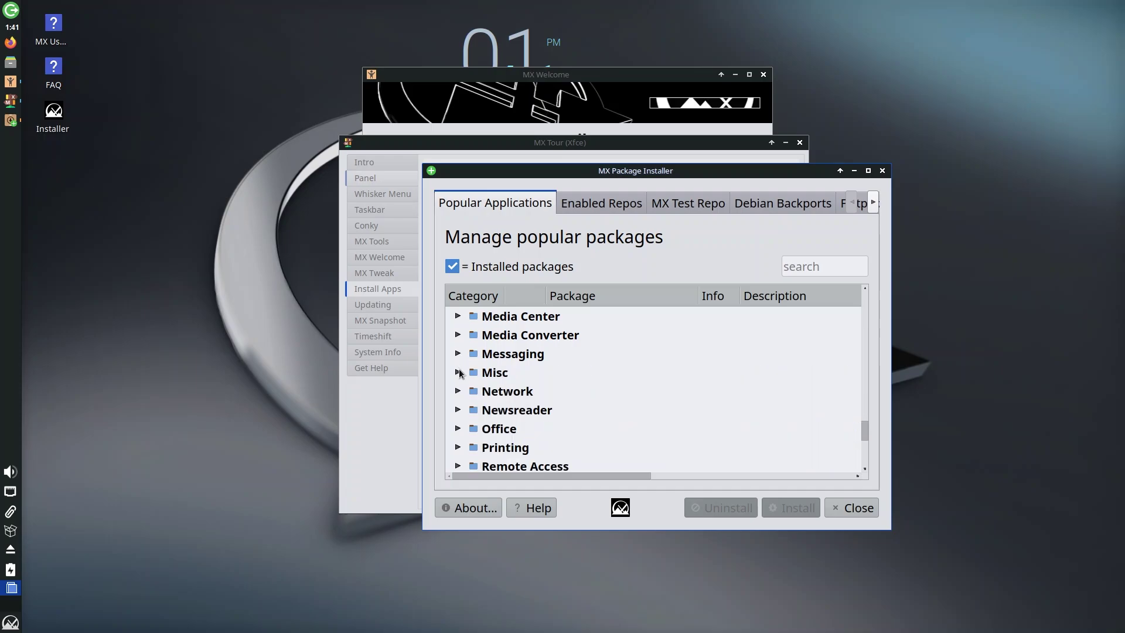
{"action": "left_click", "coordinate": [458, 373]}
{"action": "left_click", "coordinate": [458, 372]}
{"action": "left_click", "coordinate": [458, 391]}
{"action": "left_click", "coordinate": [458, 391]}
{"action": "scroll", "coordinate": [495, 407], "scroll_direction": "down", "scroll_amount": 1}
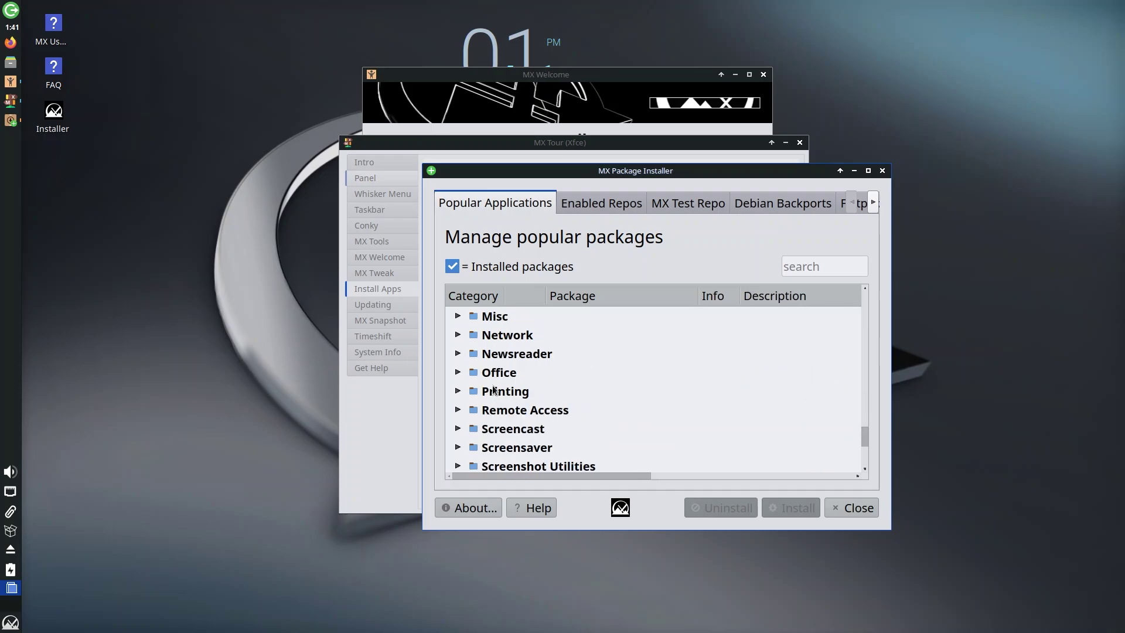
{"action": "left_click", "coordinate": [458, 373]}
{"action": "left_click", "coordinate": [458, 373]}
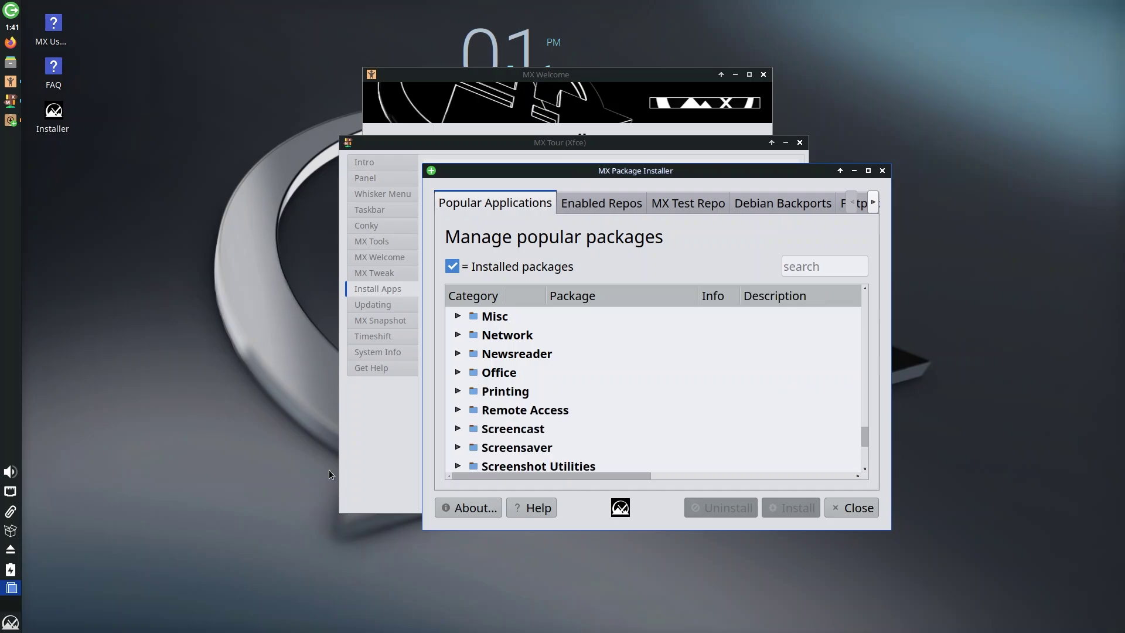
- Shift the installer window aside, then expand and collapse the Themes and Torrent categories
{"action": "left_click_drag", "start_coordinate": [584, 170], "coordinate": [649, 192]}
{"action": "scroll", "coordinate": [593, 448], "scroll_direction": "down", "scroll_amount": 2}
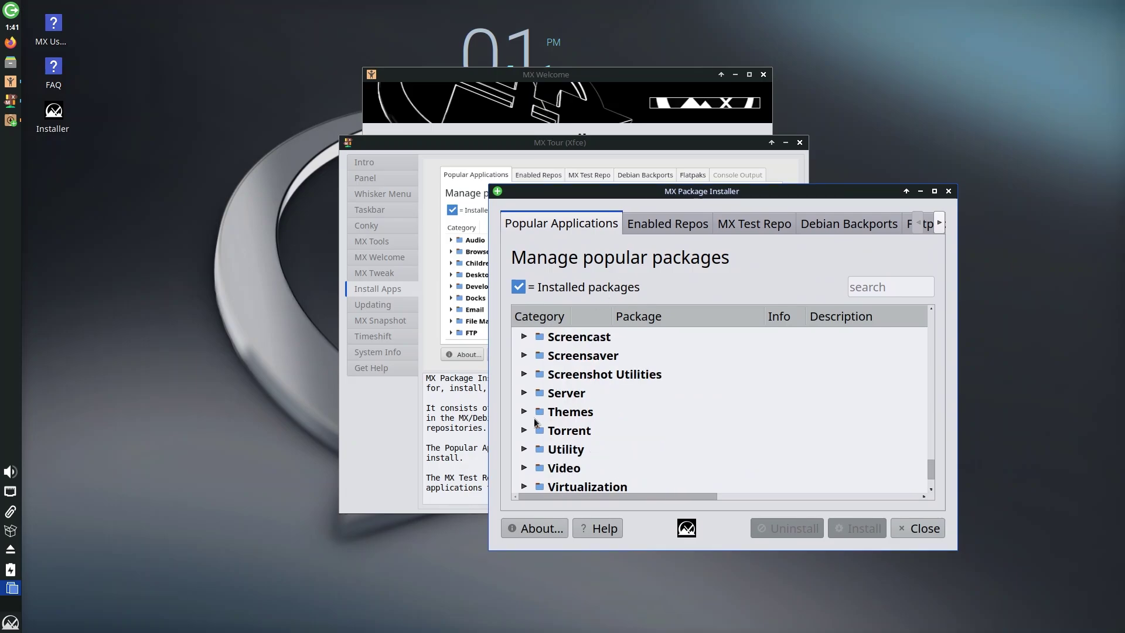
{"action": "left_click", "coordinate": [523, 412]}
{"action": "left_click", "coordinate": [523, 412]}
{"action": "left_click", "coordinate": [524, 431]}
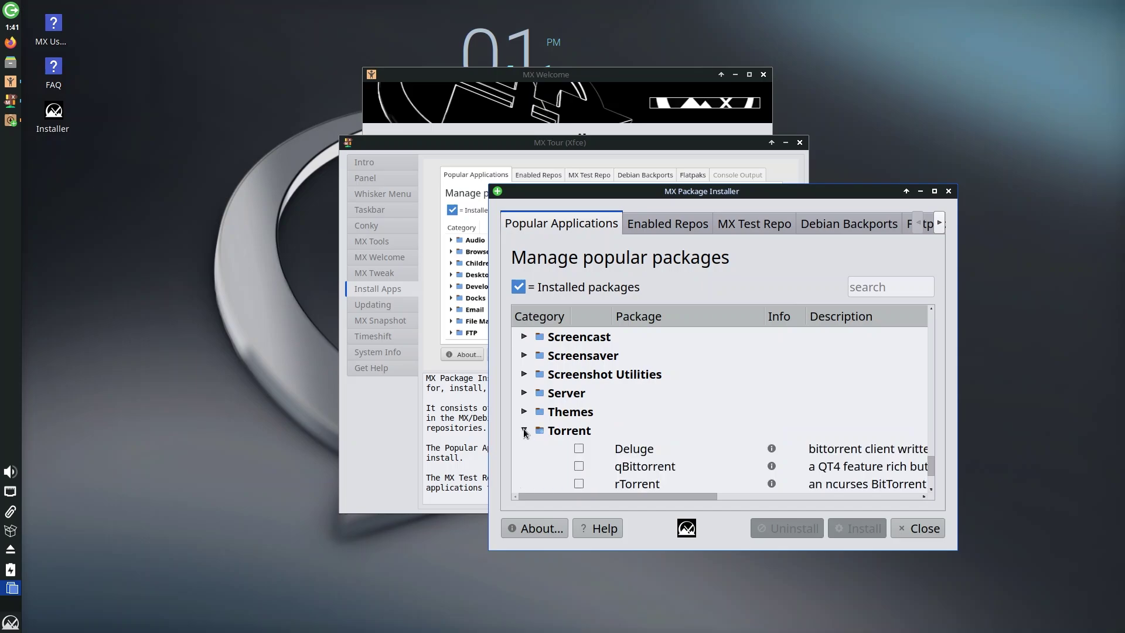
{"action": "left_click", "coordinate": [524, 431]}
- Expand and collapse the Video and Virtualization categories
{"action": "scroll", "coordinate": [626, 407], "scroll_direction": "down", "scroll_amount": 1}
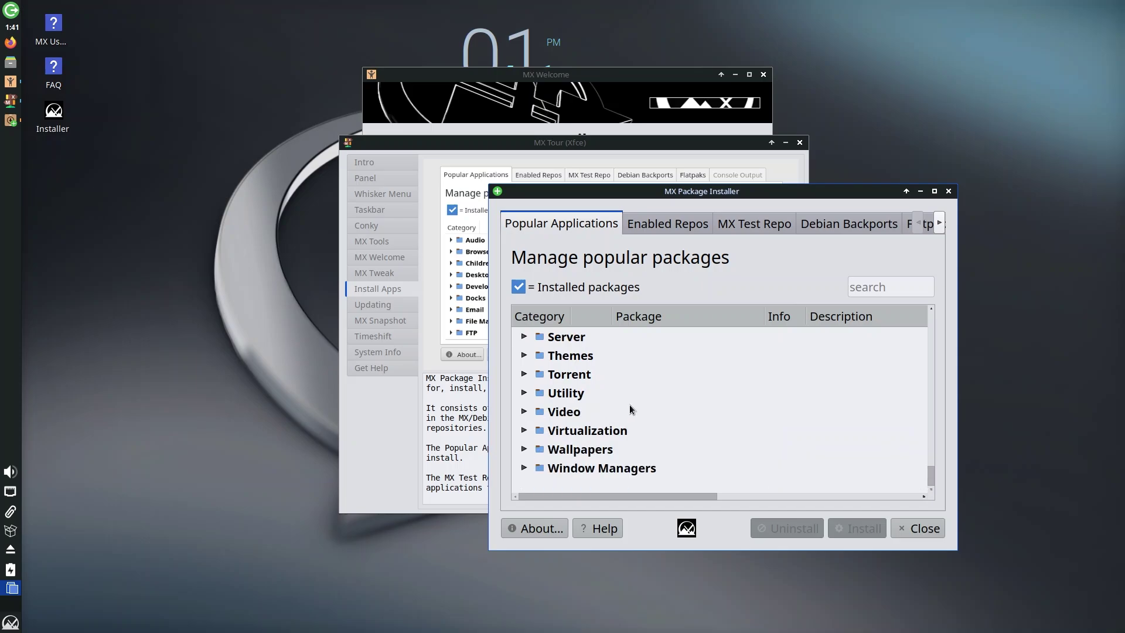
{"action": "left_click", "coordinate": [524, 413]}
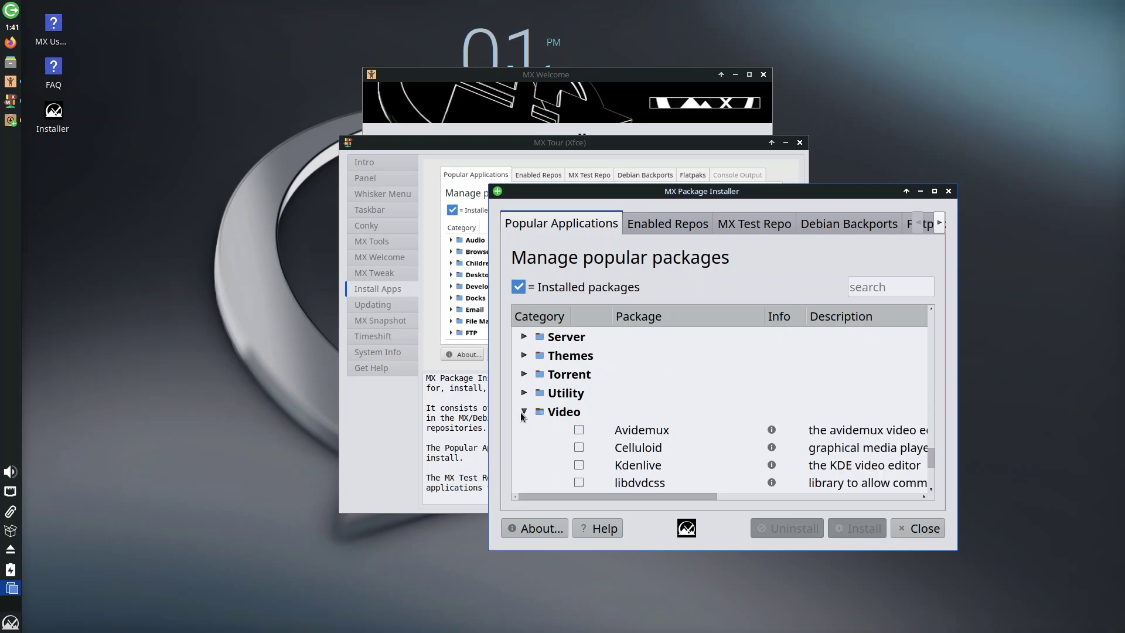
{"action": "scroll", "coordinate": [604, 425], "scroll_direction": "down", "scroll_amount": 3}
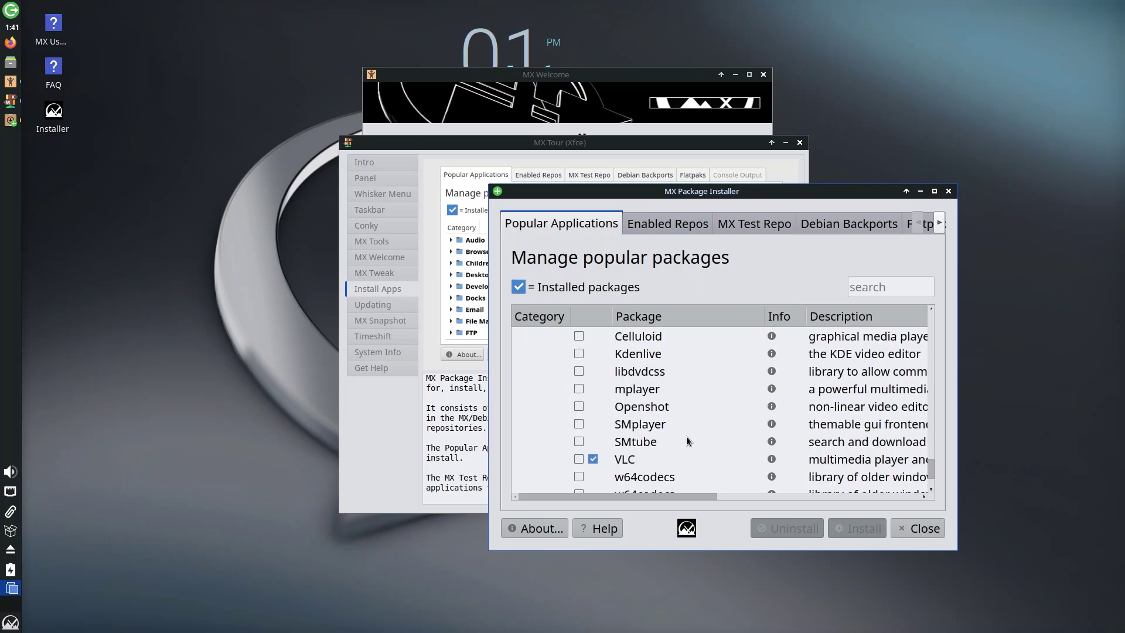
{"action": "scroll", "coordinate": [644, 422], "scroll_direction": "up", "scroll_amount": 3}
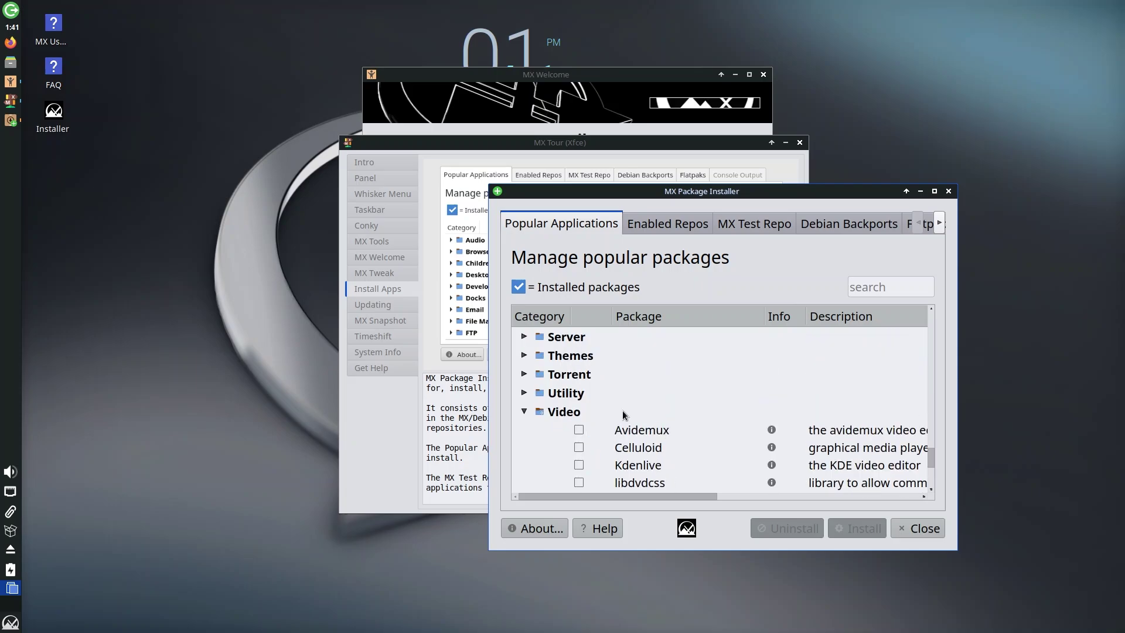
{"action": "left_click", "coordinate": [525, 411]}
{"action": "left_click", "coordinate": [523, 431]}
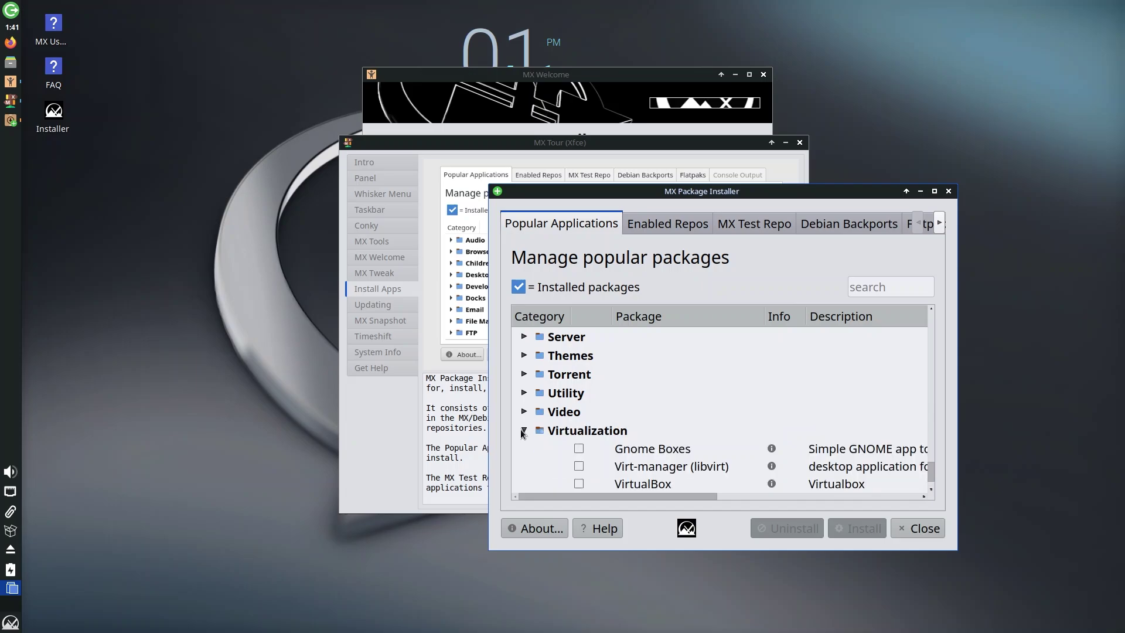
{"action": "left_click", "coordinate": [524, 432]}
- Expand the Wallpapers category and scroll through the package list
{"action": "left_click", "coordinate": [523, 449]}
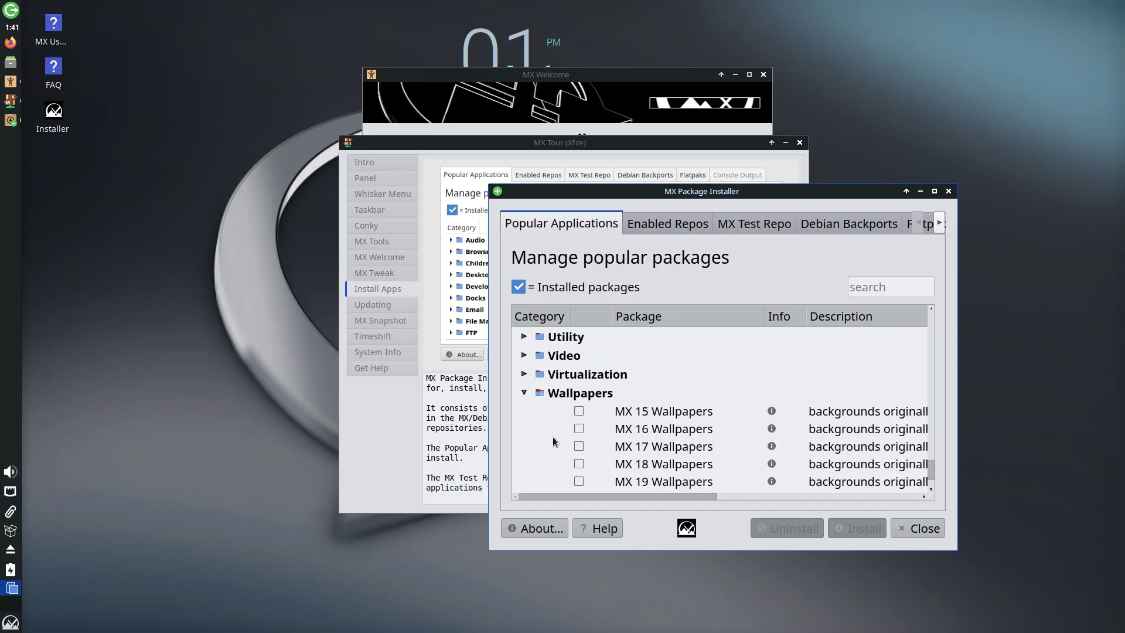
{"action": "scroll", "coordinate": [699, 412], "scroll_direction": "down", "scroll_amount": 2}
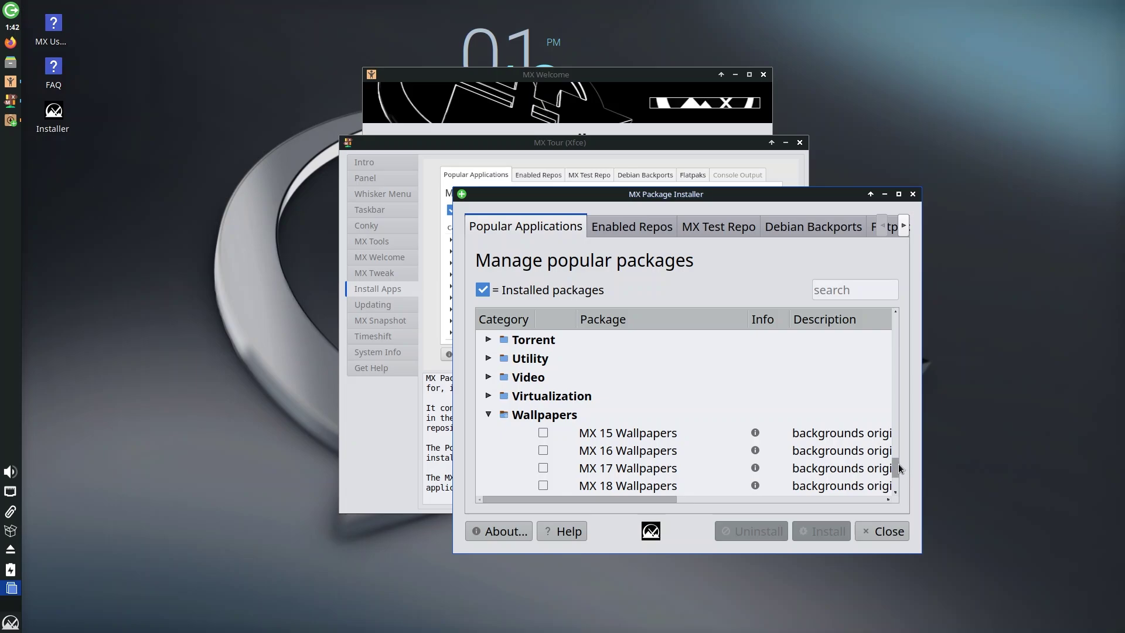
{"action": "left_click_drag", "start_coordinate": [898, 463], "coordinate": [897, 300]}
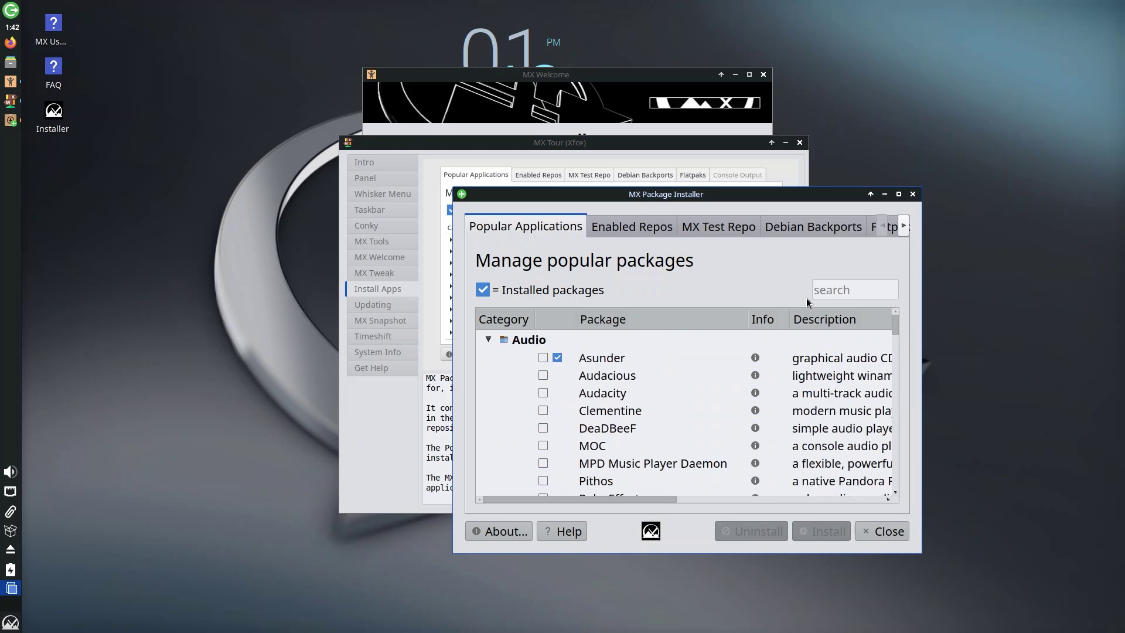
{"action": "left_click_drag", "start_coordinate": [894, 325], "coordinate": [895, 414]}
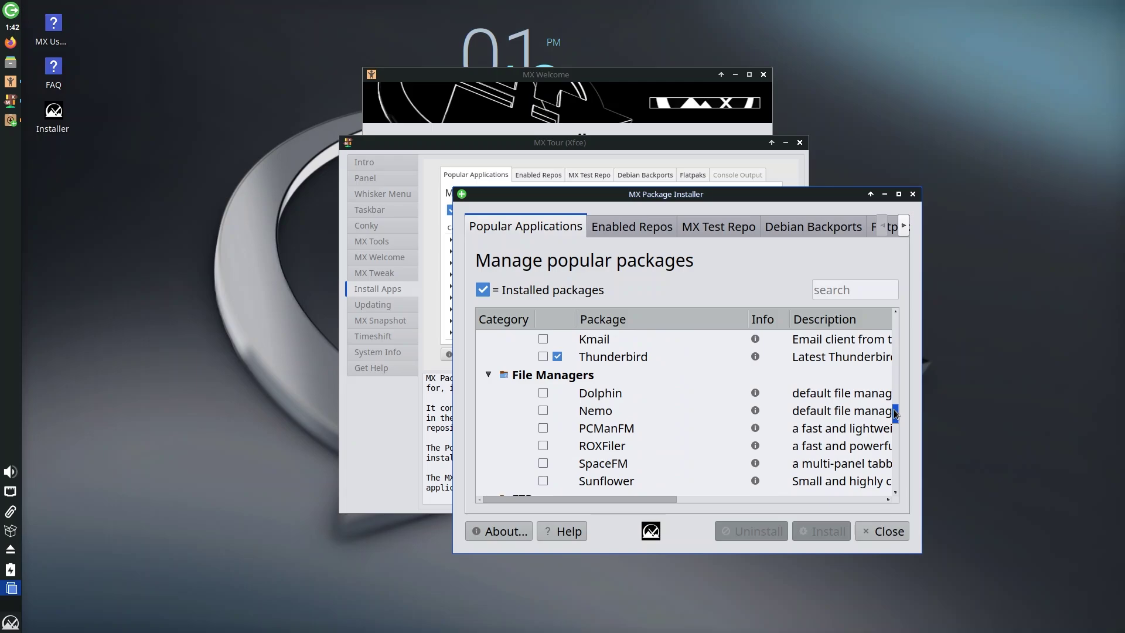
- Close the tour, package installer and MX Welcome windows, then open Desktop Settings from the desktop menu
{"action": "left_click", "coordinate": [800, 142]}
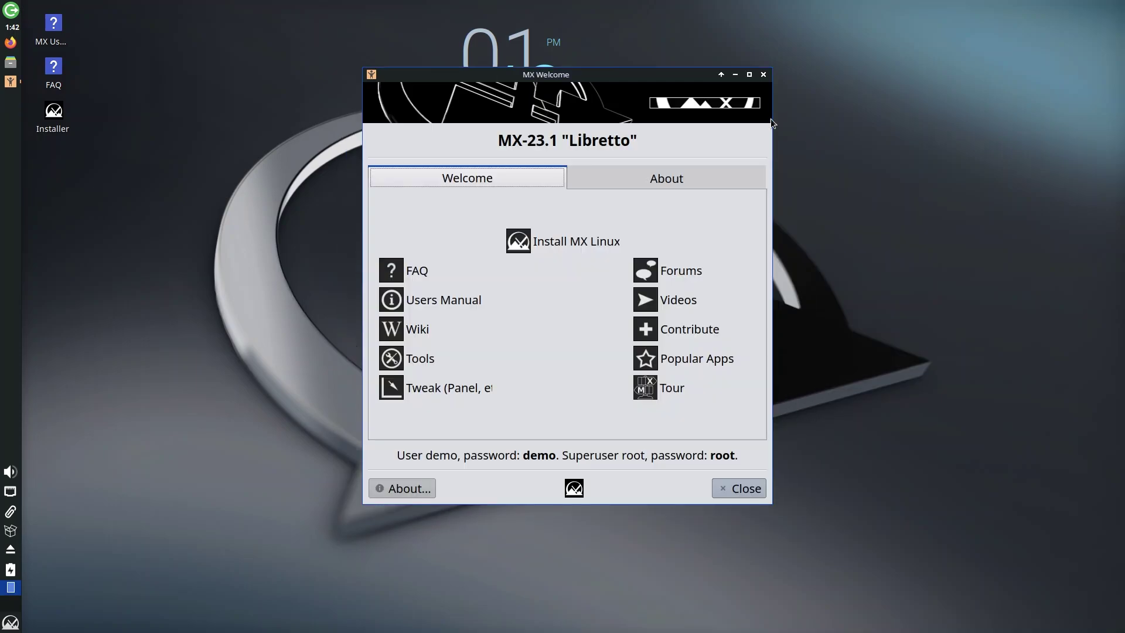
{"action": "left_click", "coordinate": [763, 74]}
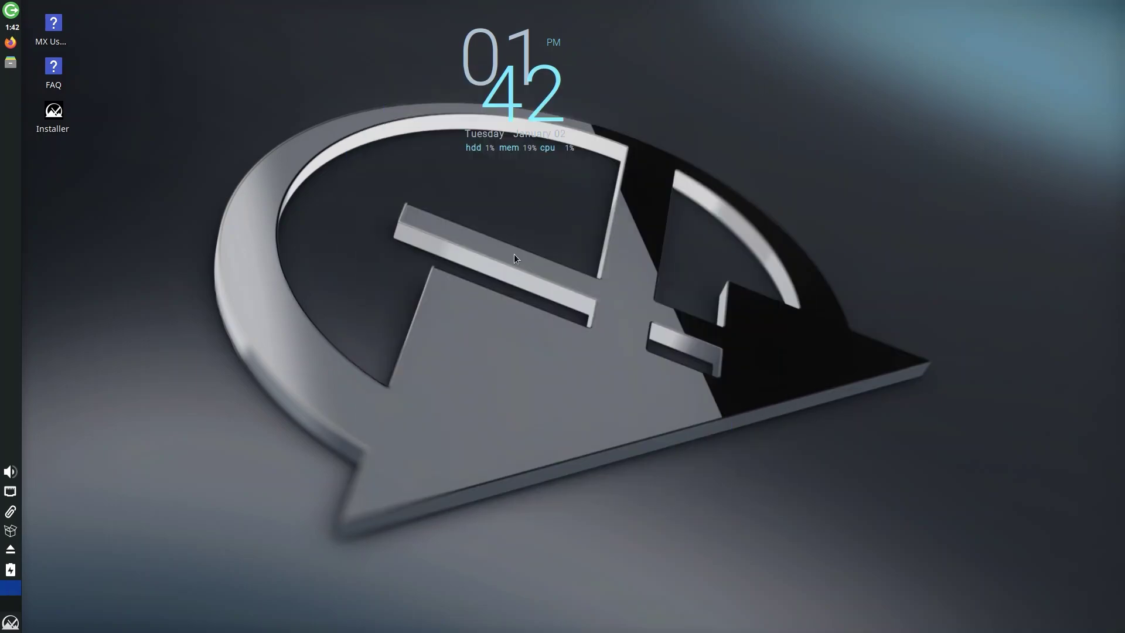
{"action": "right_click", "coordinate": [366, 221]}
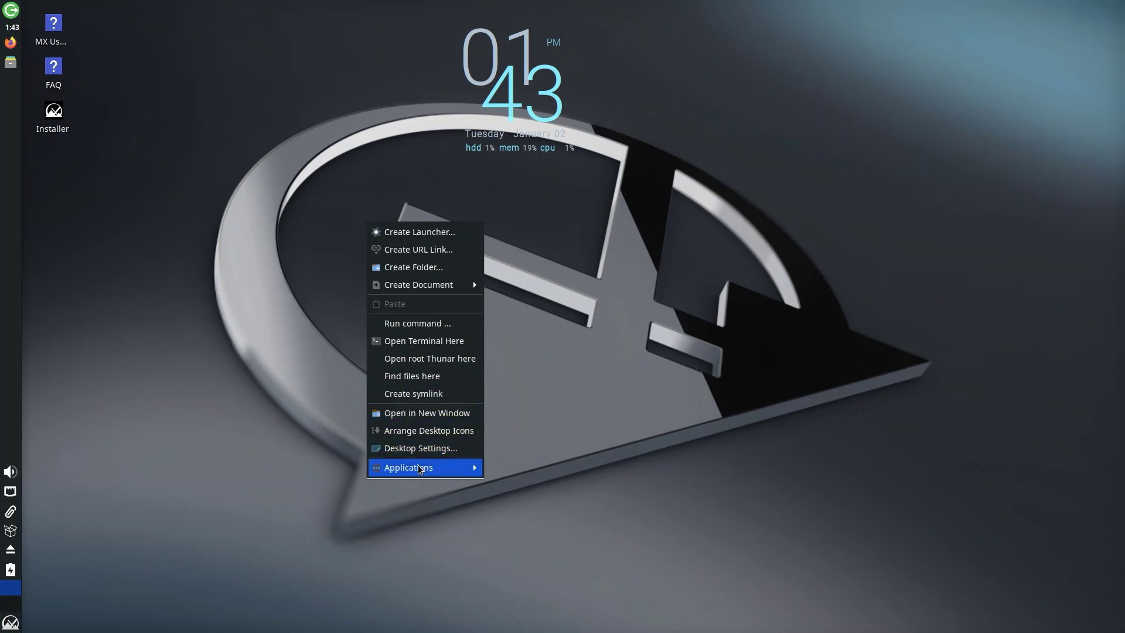
{"action": "mouse_move", "coordinate": [420, 469]}
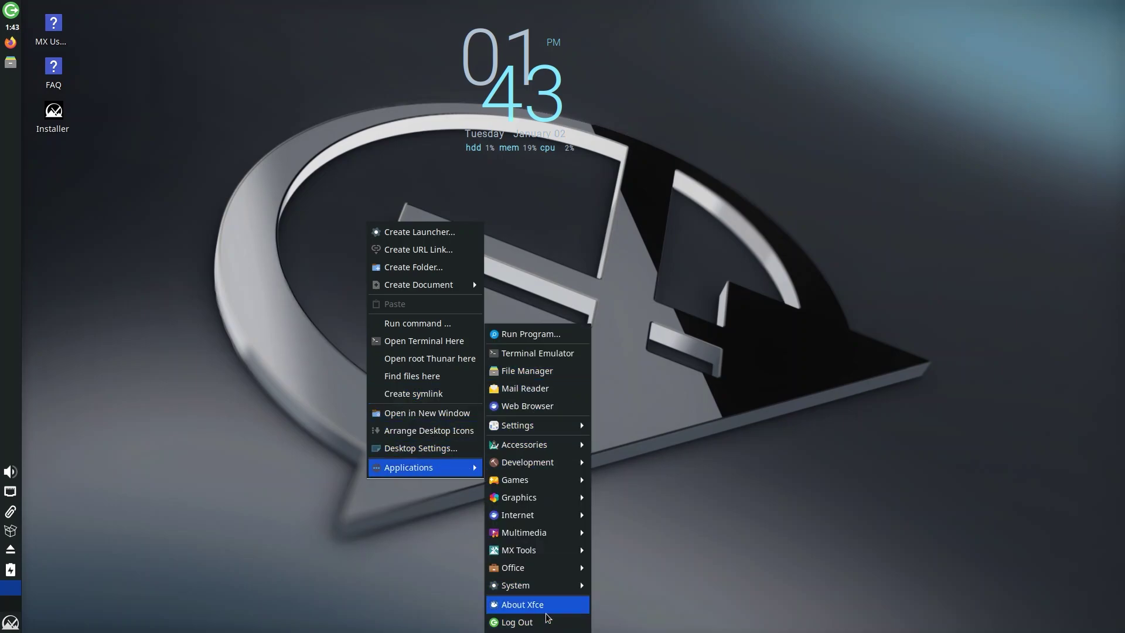
{"action": "left_click", "coordinate": [404, 454]}
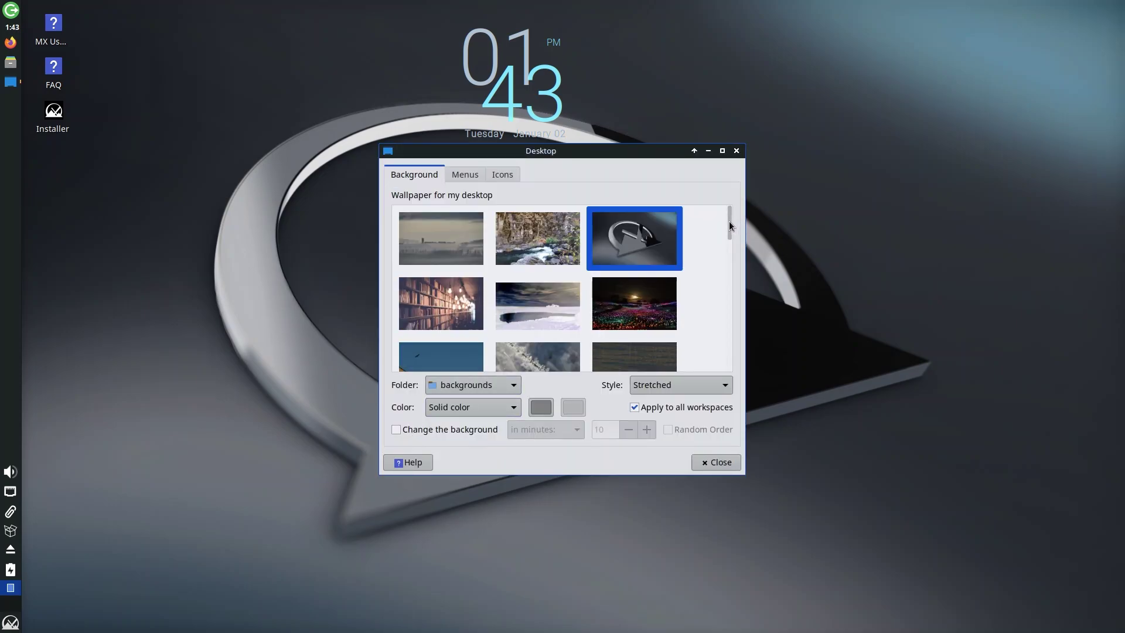
- Try the forest sunset wallpaper, then switch to the purple flowers picture and minimize the dialog
{"action": "left_click_drag", "start_coordinate": [730, 223], "coordinate": [729, 264]}
{"action": "left_click", "coordinate": [537, 284]}
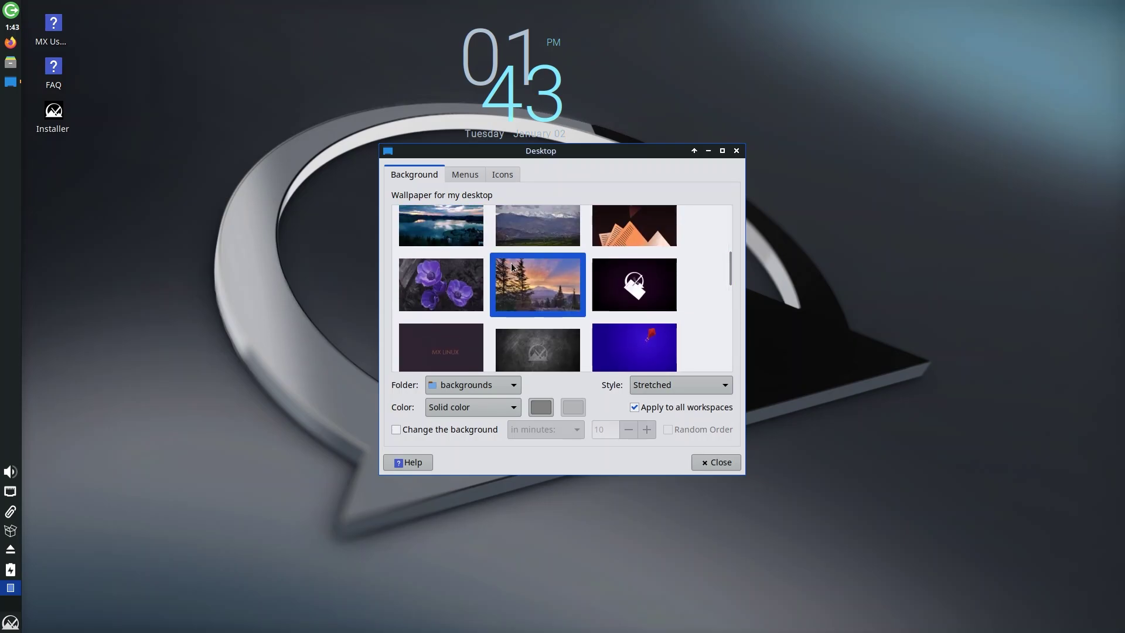
{"action": "left_click", "coordinate": [707, 151]}
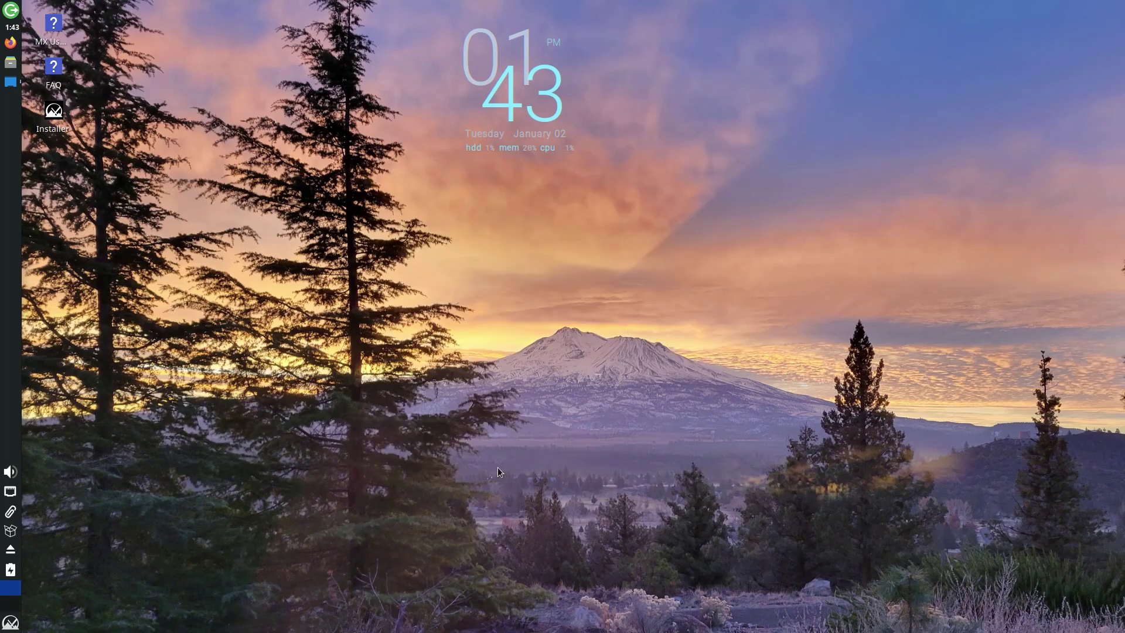
{"action": "left_click", "coordinate": [11, 87]}
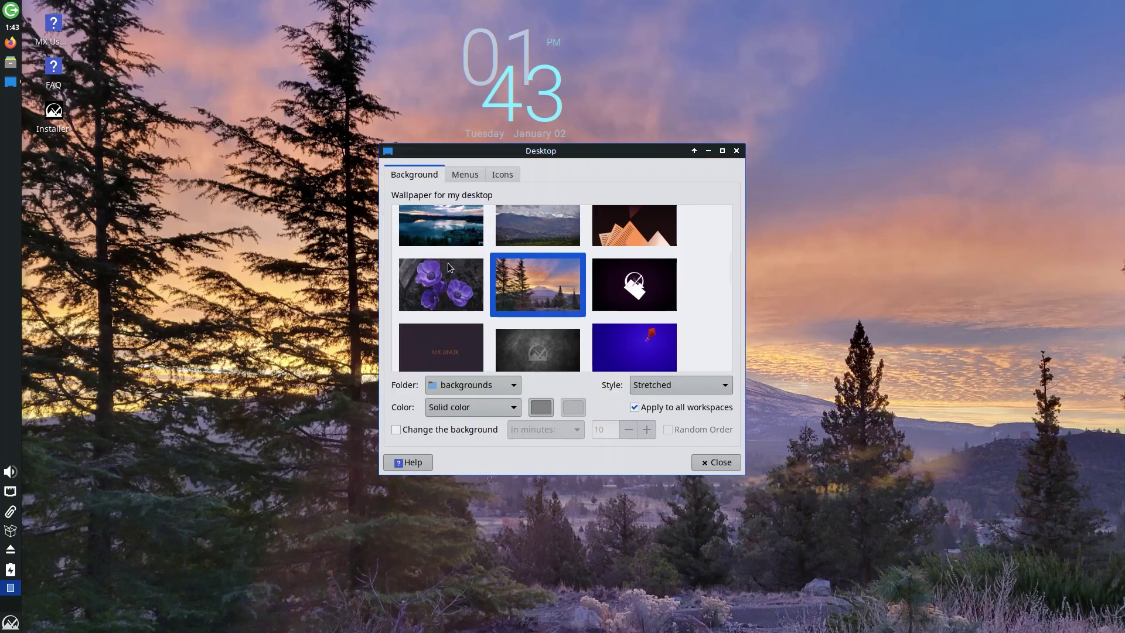
{"action": "left_click", "coordinate": [437, 293]}
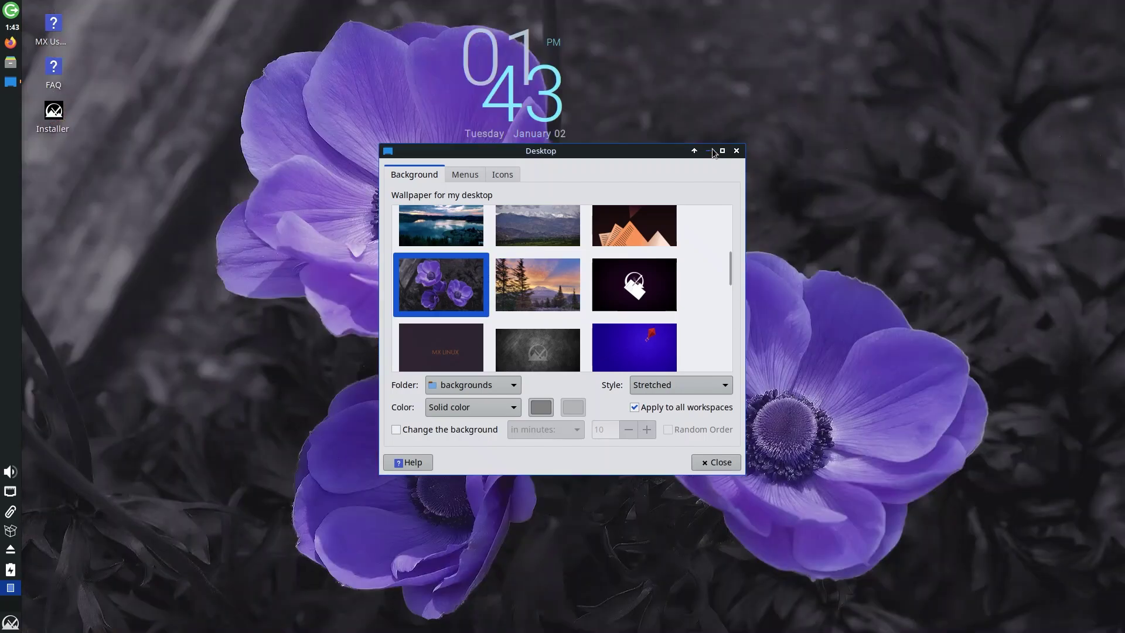
{"action": "left_click", "coordinate": [709, 152]}
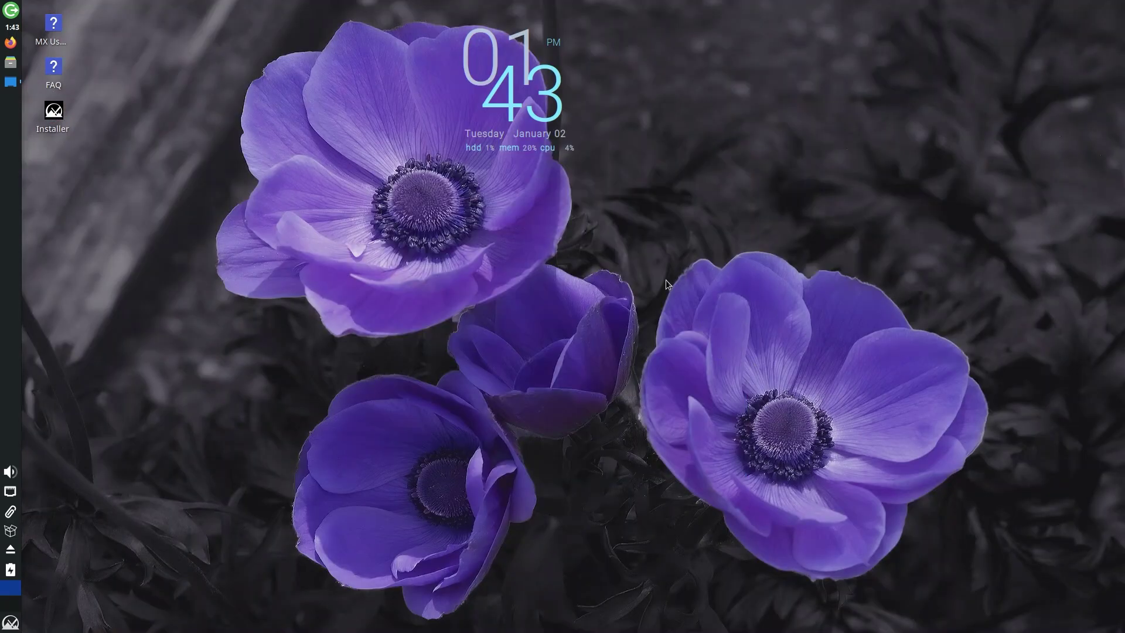